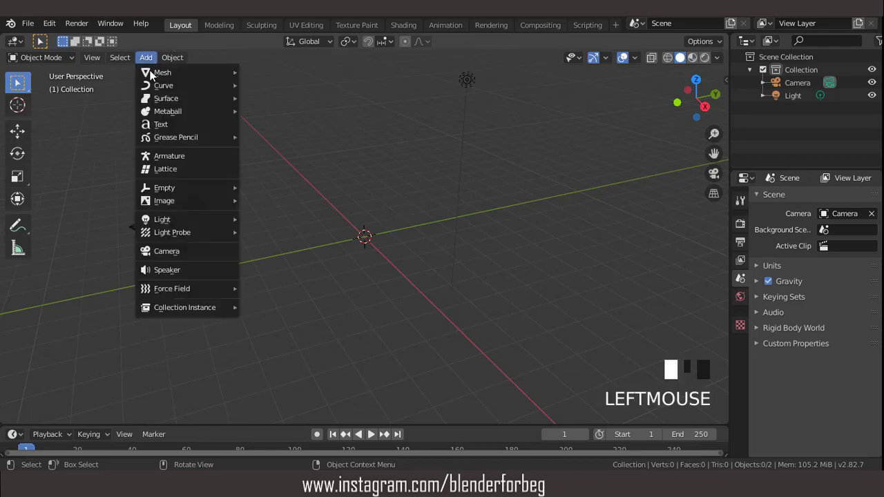
- Add a Path curve at the world origin and show it from the top view
{"action": "mouse_move", "coordinate": [231, 86]}
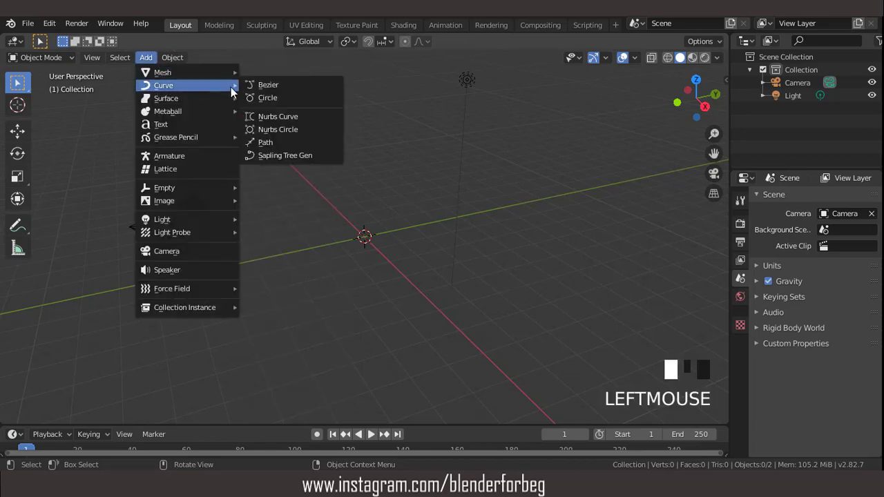
{"action": "left_click", "coordinate": [265, 142]}
{"action": "key", "text": "KP_7"}
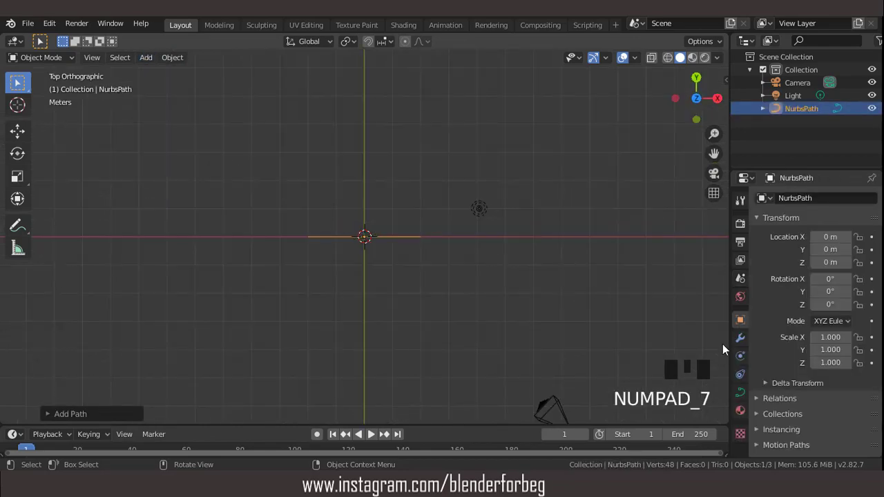
- Give the path a round thickness by setting its bevel depth to 0.21 m
{"action": "left_click", "coordinate": [741, 391]}
{"action": "scroll", "coordinate": [782, 399], "scroll_direction": "down", "scroll_amount": 2}
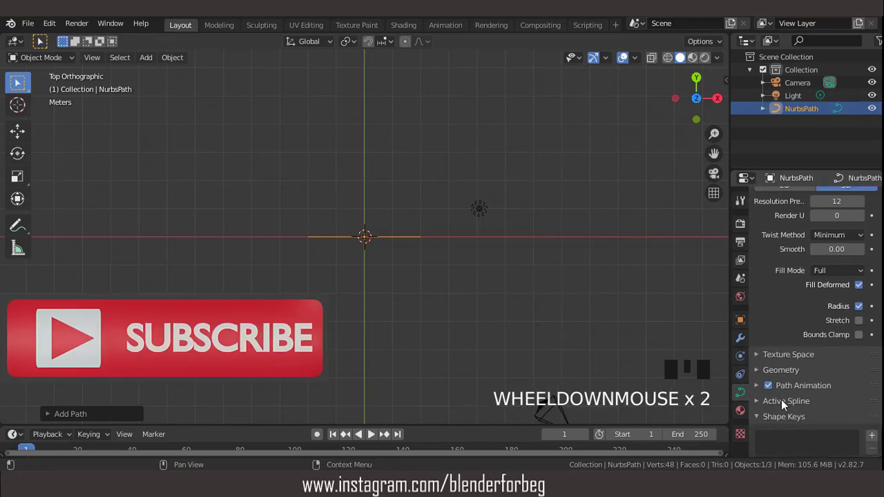
{"action": "left_click", "coordinate": [758, 371]}
{"action": "scroll", "coordinate": [795, 377], "scroll_direction": "down", "scroll_amount": 2}
{"action": "left_click", "coordinate": [860, 418]}
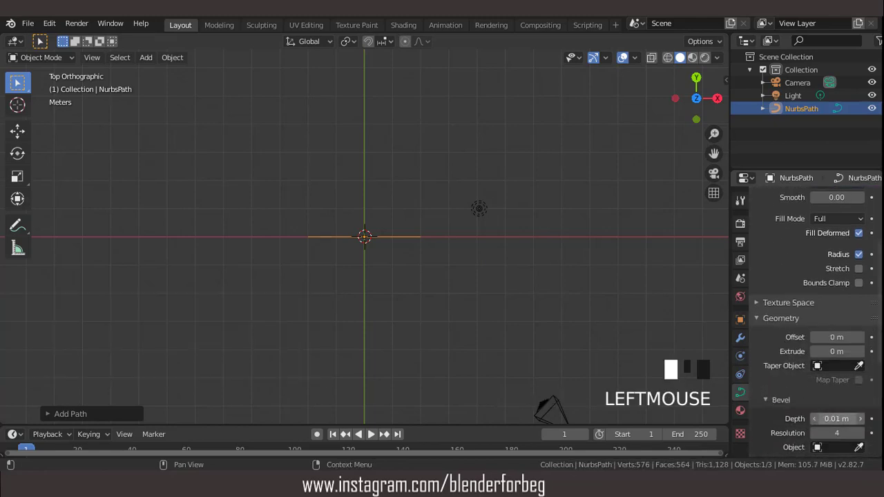
{"action": "left_click_drag", "start_coordinate": [837, 418], "coordinate": [854, 418]}
{"action": "scroll", "coordinate": [477, 264], "scroll_direction": "up", "scroll_amount": 3}
- In Edit Mode, extrude both end points of the path twice in negative Y, a longer segment followed by a short one
{"action": "key", "text": "Tab"}
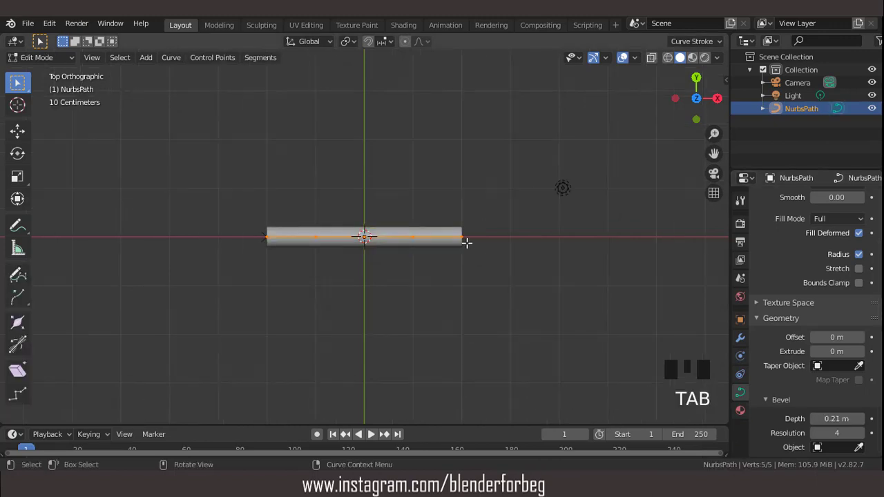
{"action": "left_click", "coordinate": [465, 238]}
{"action": "left_click", "coordinate": [272, 228], "text": "shift"}
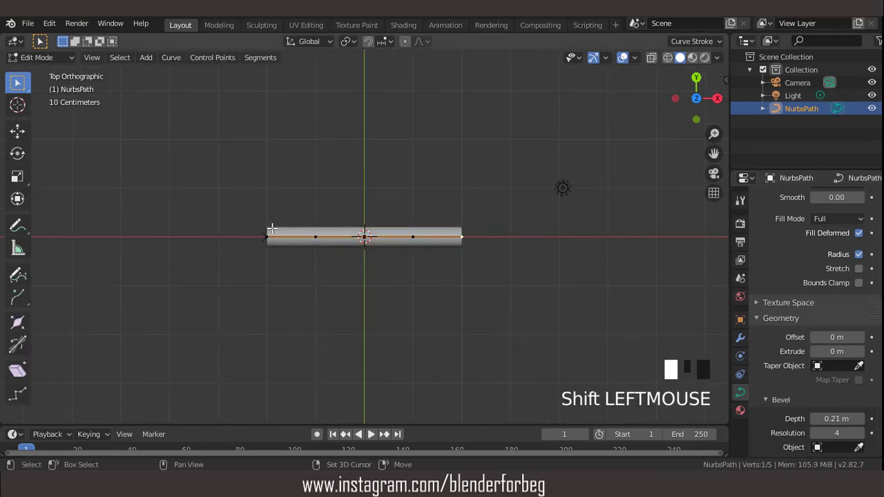
{"action": "key", "text": "e"}
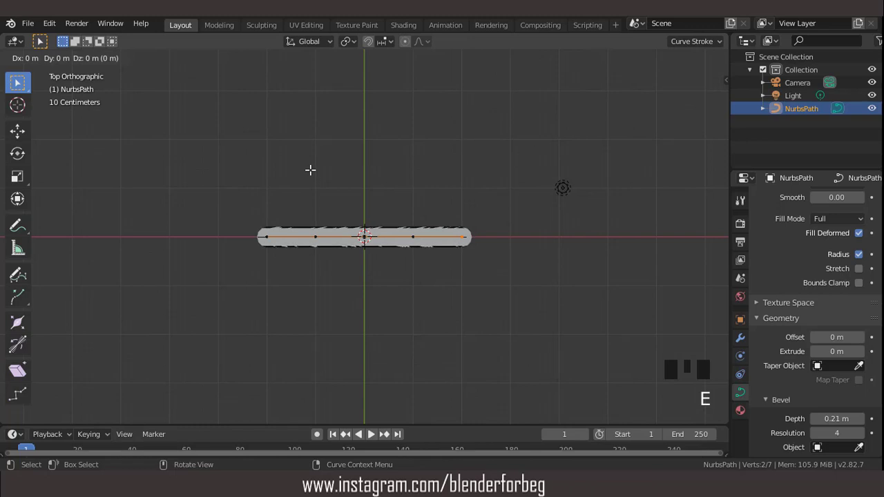
{"action": "key", "text": "y"}
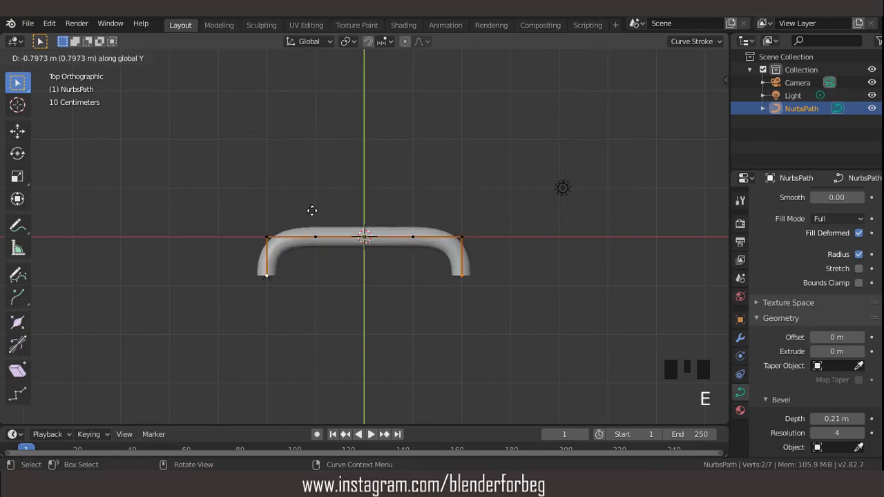
{"action": "left_click", "coordinate": [312, 212]}
{"action": "key", "text": "e"}
{"action": "key", "text": "y"}
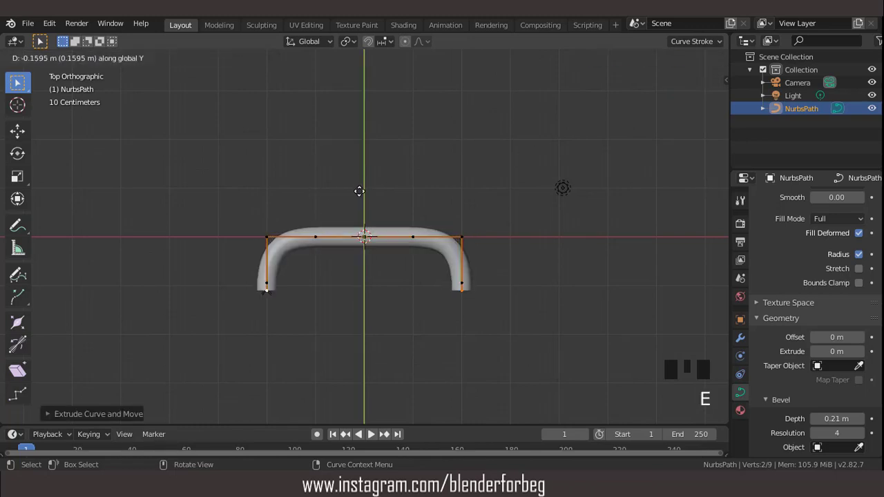
{"action": "left_click", "coordinate": [362, 196]}
- Scale the two new end points well apart along X and spread the pair of control points beside them slightly along X
{"action": "key", "text": "s"}
{"action": "key", "text": "x"}
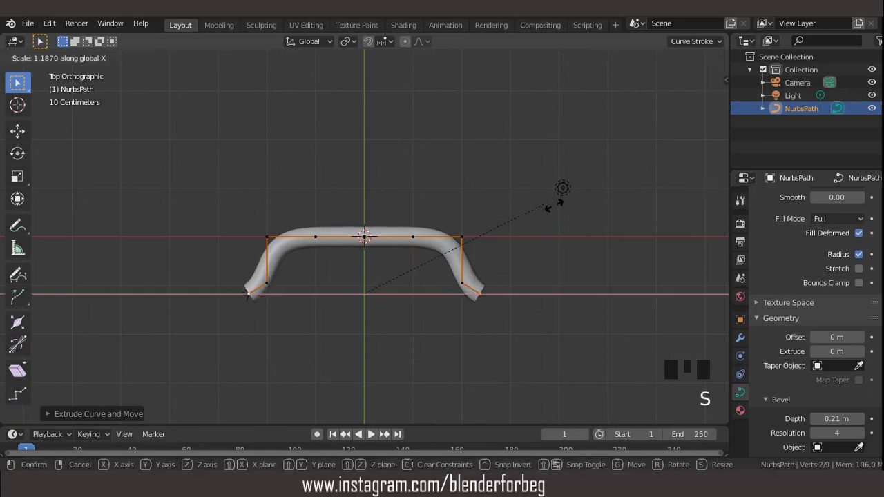
{"action": "left_click", "coordinate": [627, 232]}
{"action": "left_click", "coordinate": [463, 281]}
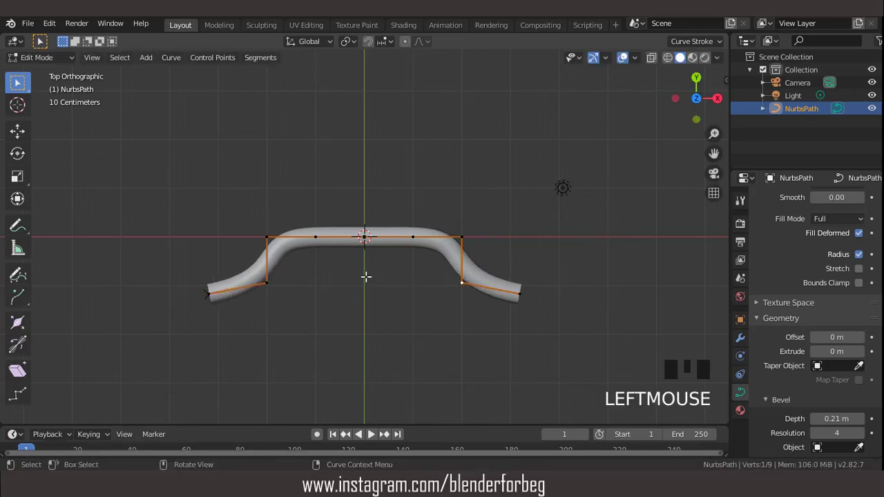
{"action": "left_click", "coordinate": [267, 282], "text": "shift"}
{"action": "key", "text": "s"}
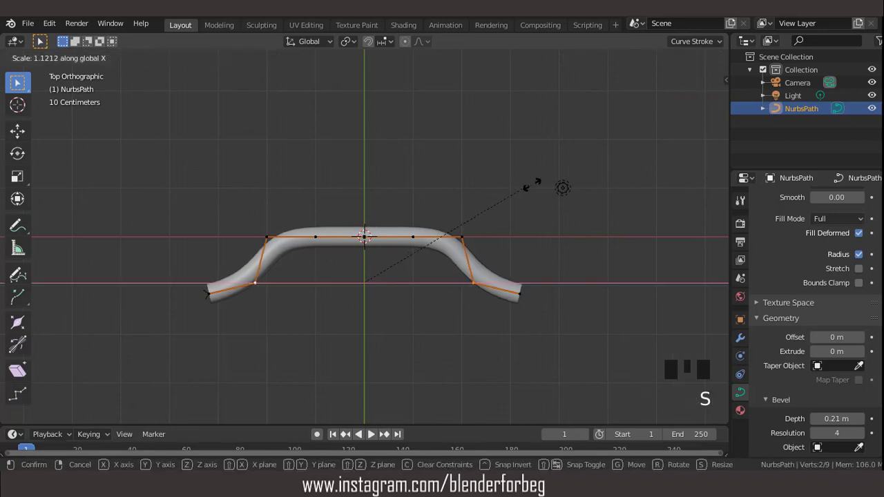
{"action": "left_click", "coordinate": [530, 286]}
- Raise the two outermost end points of the curve about 0.12 m along Y
{"action": "left_click", "coordinate": [519, 292]}
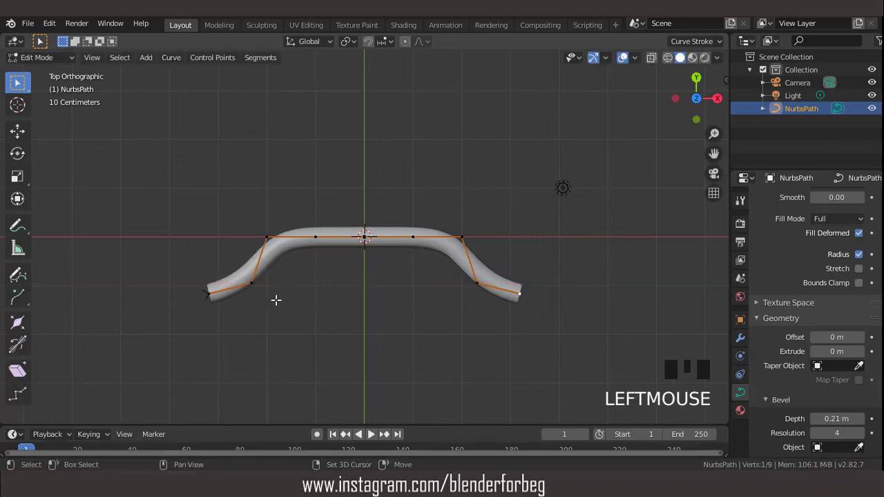
{"action": "left_click", "coordinate": [209, 293], "text": "shift"}
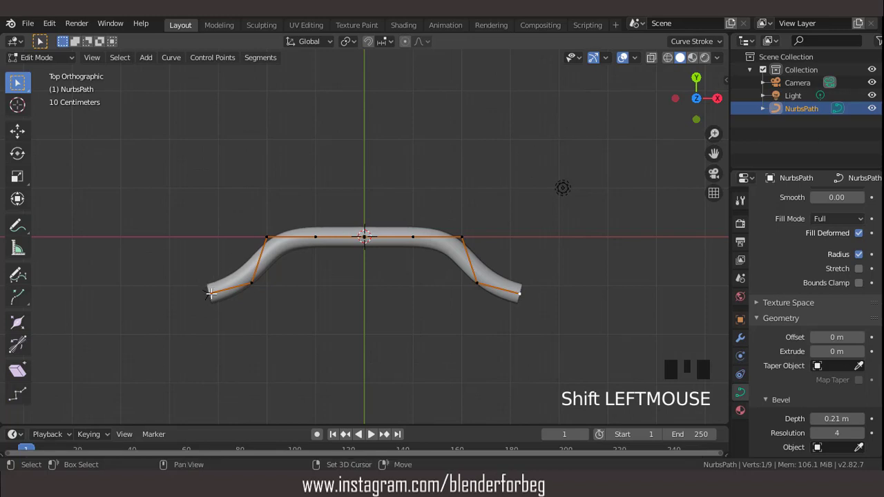
{"action": "left_click", "coordinate": [233, 247], "text": "shift"}
{"action": "key", "text": "g"}
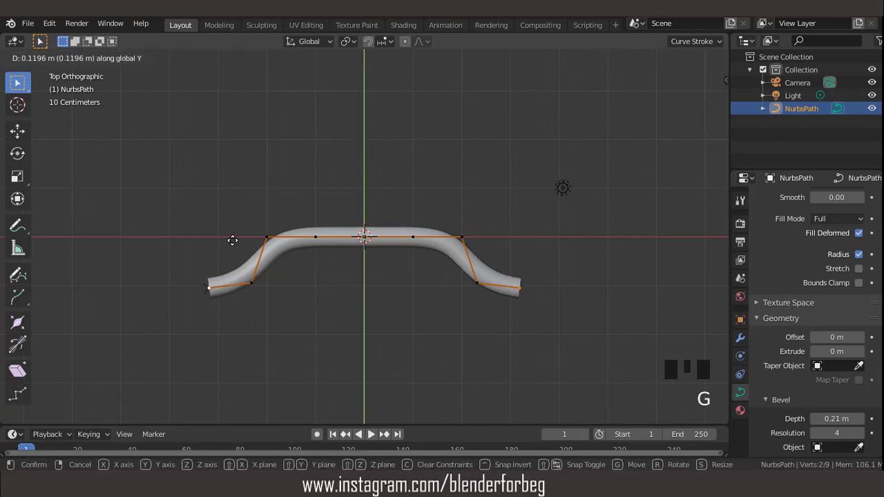
{"action": "left_click", "coordinate": [233, 241]}
- Raise the two control points on either side of the centre point about 0.81 m along Y
{"action": "left_click", "coordinate": [319, 237]}
{"action": "left_click", "coordinate": [412, 236], "text": "shift"}
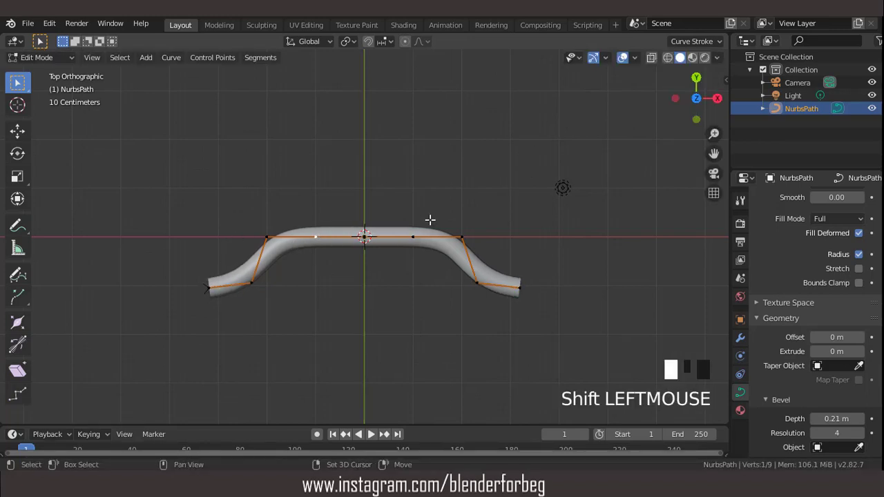
{"action": "key", "text": "g"}
{"action": "key", "text": "y"}
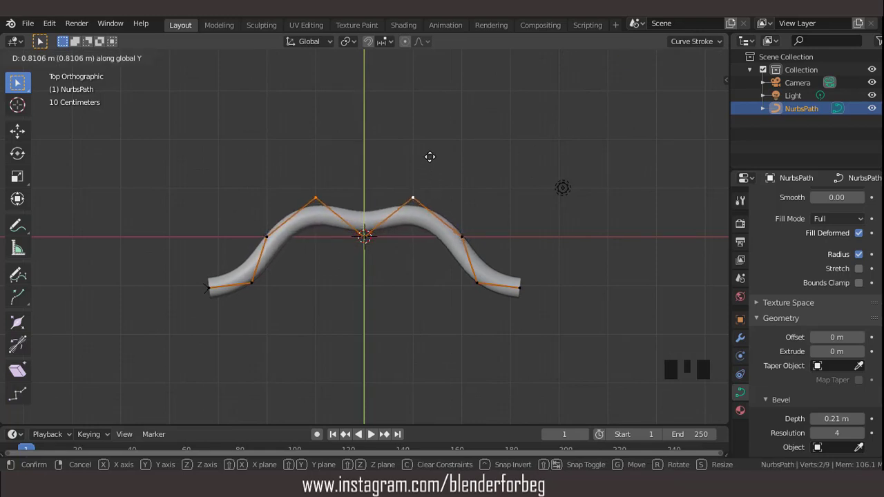
{"action": "left_click", "coordinate": [430, 157]}
{"action": "scroll", "coordinate": [402, 219], "scroll_direction": "up", "scroll_amount": 2}
{"action": "scroll", "coordinate": [404, 219], "scroll_direction": "down", "scroll_amount": 2}
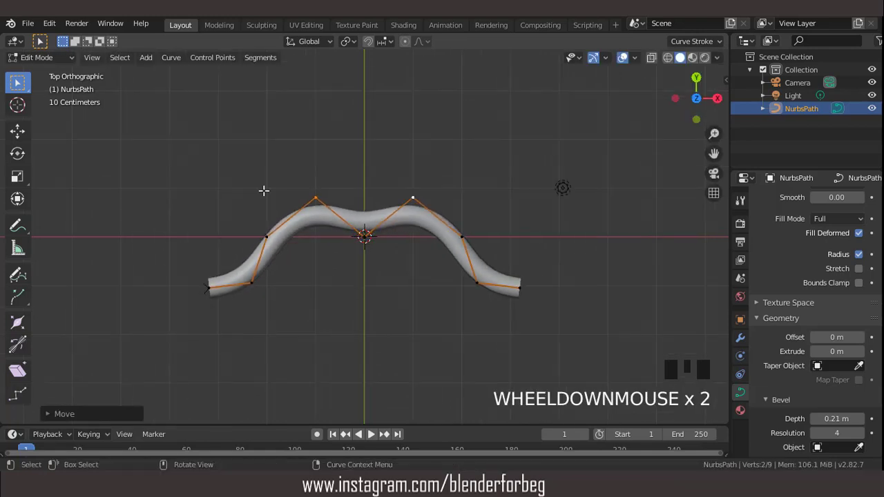
- Shrink the curve radius at both outermost end points so the tips taper
{"action": "left_click", "coordinate": [205, 287]}
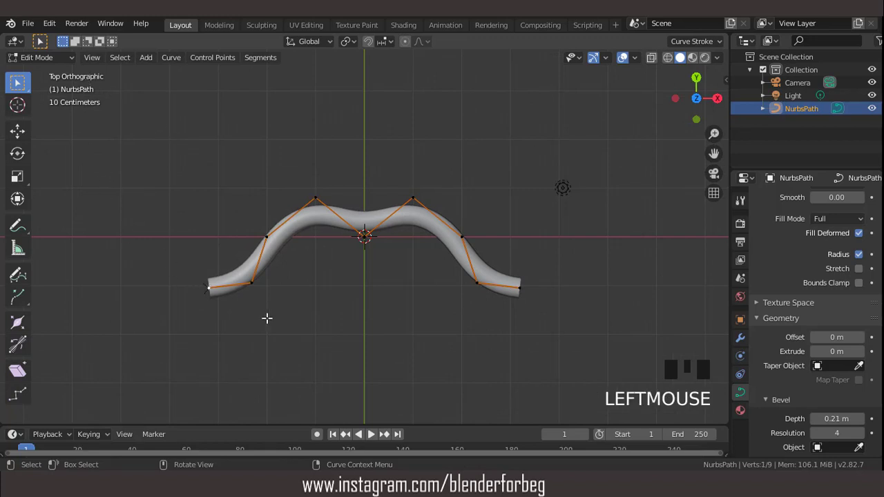
{"action": "left_click", "coordinate": [519, 287], "text": "shift"}
{"action": "key", "text": "alt+s"}
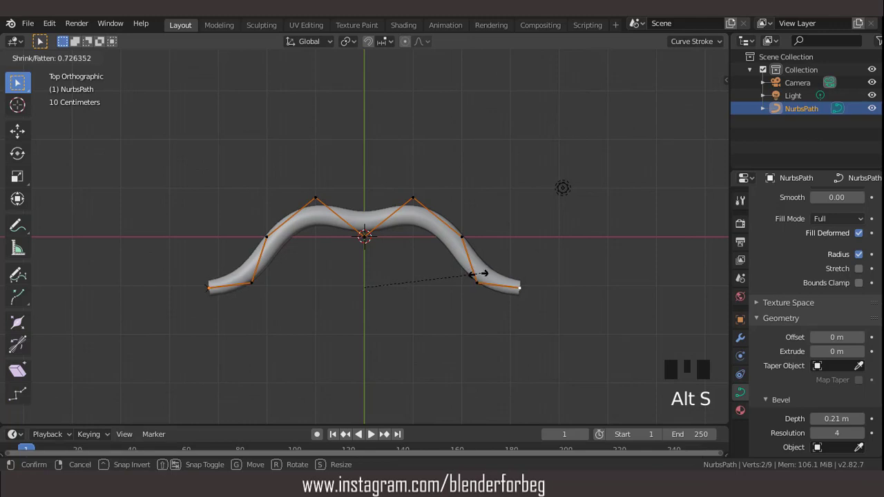
{"action": "left_click", "coordinate": [423, 283]}
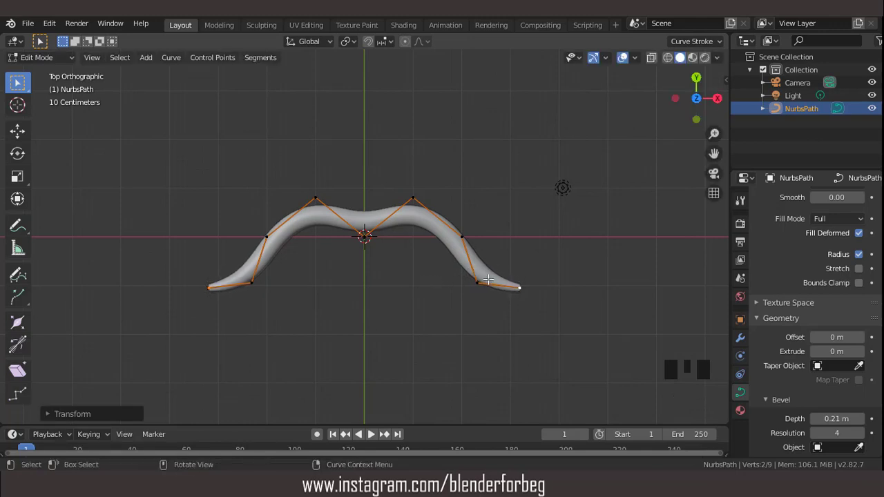
- Reduce the curve radius slightly at the two control points next to the tips
{"action": "left_click", "coordinate": [476, 283]}
{"action": "left_click", "coordinate": [255, 281], "text": "shift"}
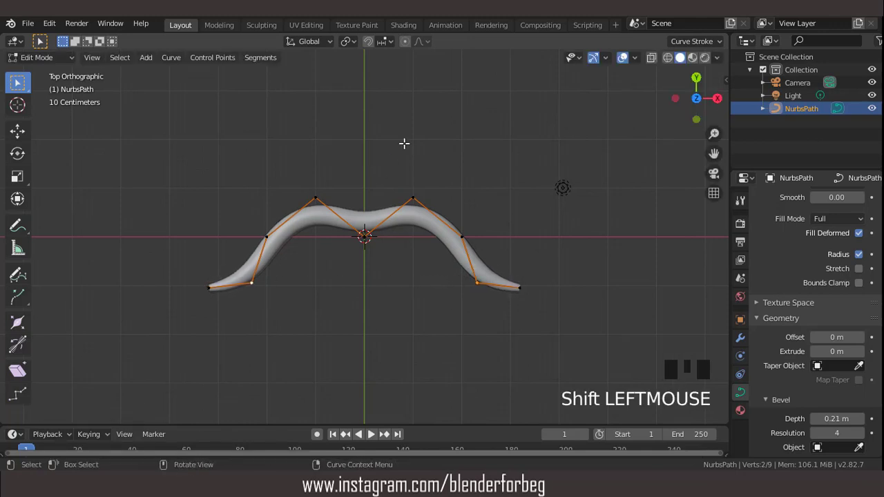
{"action": "key", "text": "alt+s"}
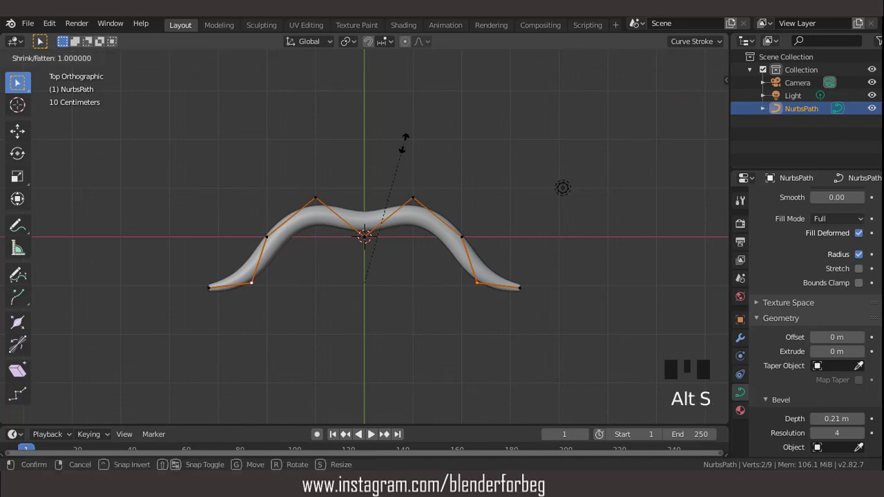
{"action": "left_click", "coordinate": [391, 176]}
{"action": "scroll", "coordinate": [442, 195], "scroll_direction": "up", "scroll_amount": 2}
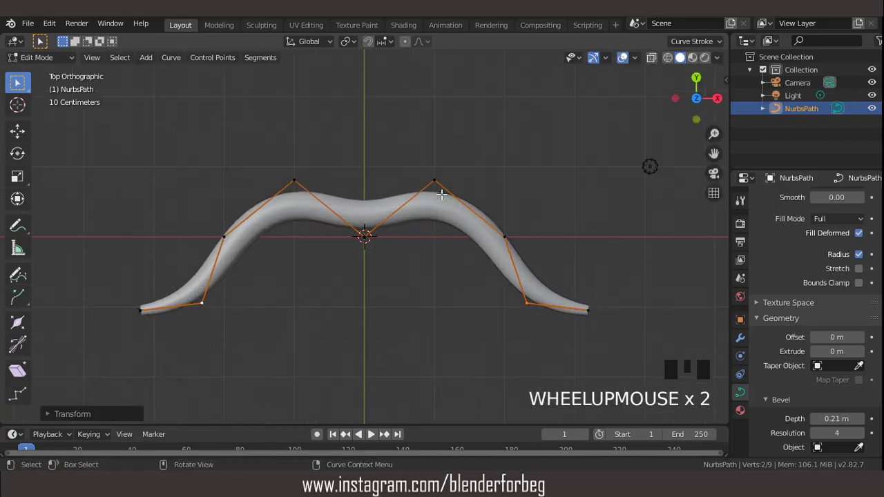
- Fatten the curve radius at the two highest control points by a factor of about 1.15 and return to Object Mode
{"action": "left_click", "coordinate": [420, 180]}
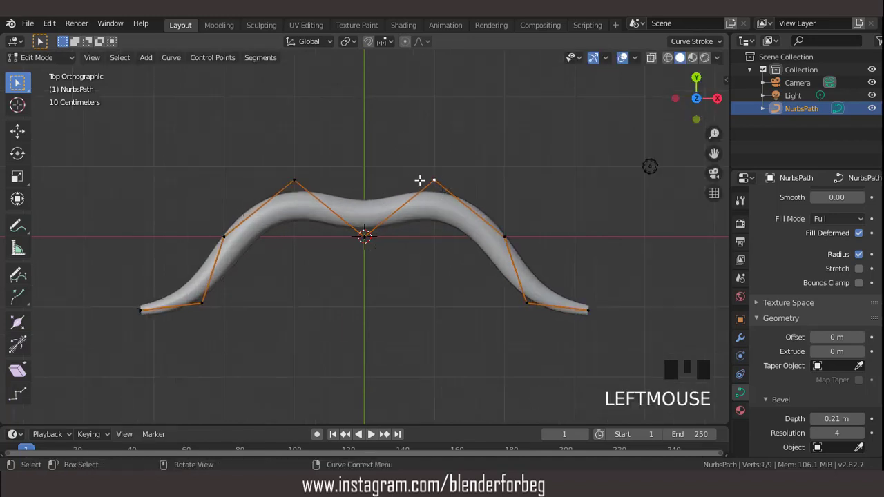
{"action": "left_click", "coordinate": [299, 179], "text": "shift"}
{"action": "key", "text": "alt+s"}
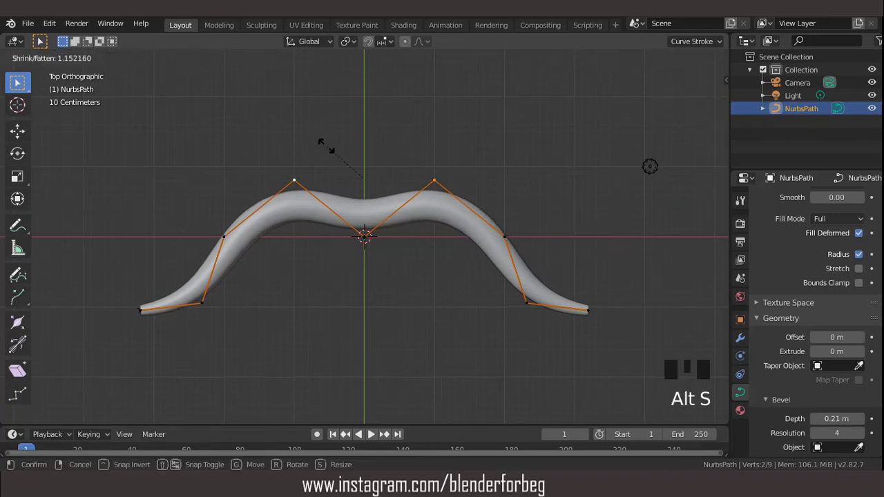
{"action": "left_click", "coordinate": [325, 146]}
{"action": "scroll", "coordinate": [368, 188], "scroll_direction": "up", "scroll_amount": 2}
{"action": "scroll", "coordinate": [368, 188], "scroll_direction": "down", "scroll_amount": 3}
{"action": "middle_click_drag", "start_coordinate": [369, 189], "coordinate": [368, 145]}
{"action": "key", "text": "Tab"}
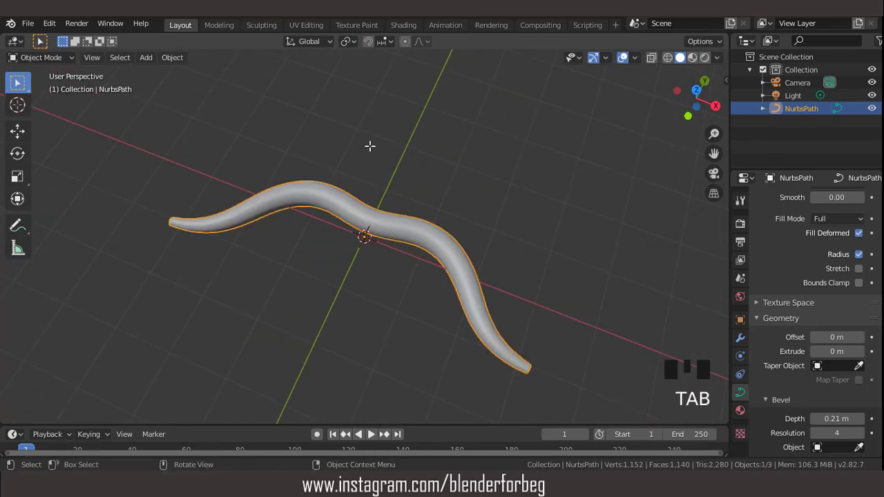
- Lower the curve's bevel resolution to 2
{"action": "key", "text": "KP_7"}
{"action": "scroll", "coordinate": [822, 307], "scroll_direction": "down", "scroll_amount": 3}
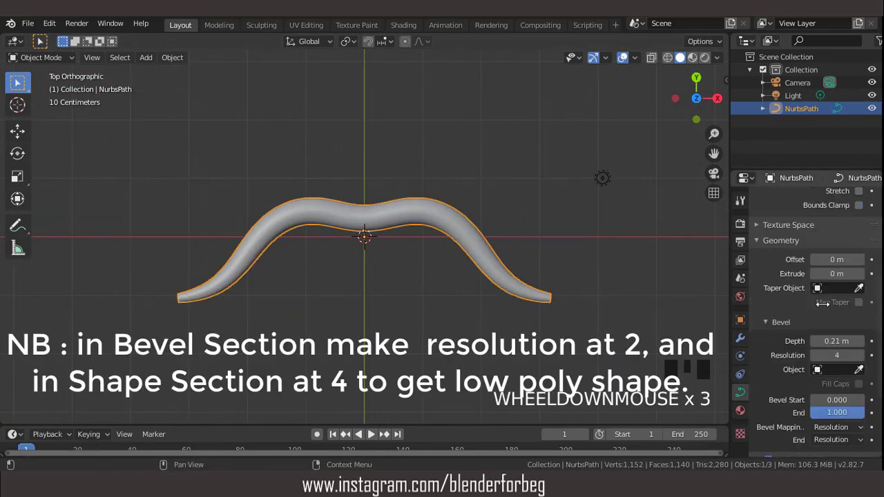
{"action": "left_click", "coordinate": [816, 355]}
{"action": "left_click", "coordinate": [816, 355]}
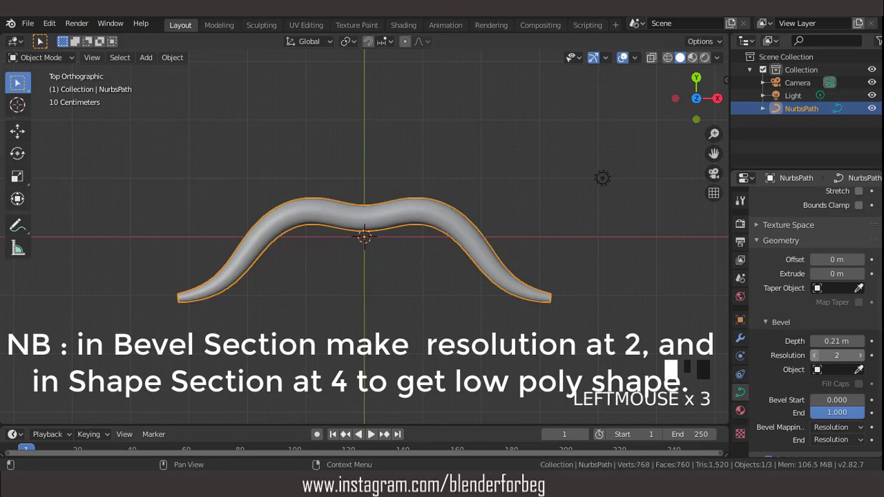
- Set the curve's preview resolution to 4 for a low-poly shape
{"action": "scroll", "coordinate": [794, 251], "scroll_direction": "up", "scroll_amount": 3}
{"action": "scroll", "coordinate": [794, 251], "scroll_direction": "up", "scroll_amount": 4}
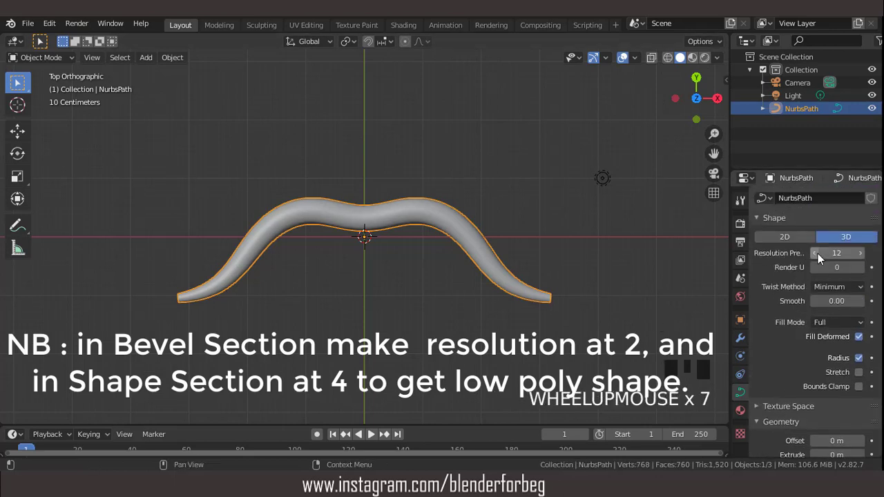
{"action": "left_click", "coordinate": [815, 254]}
{"action": "left_click", "coordinate": [815, 254]}
{"action": "left_click", "coordinate": [815, 254]}
{"action": "left_click", "coordinate": [815, 253]}
{"action": "left_click", "coordinate": [815, 253]}
{"action": "left_click", "coordinate": [815, 253]}
{"action": "left_click", "coordinate": [815, 254]}
{"action": "left_click", "coordinate": [815, 253]}
{"action": "left_click", "coordinate": [816, 254]}
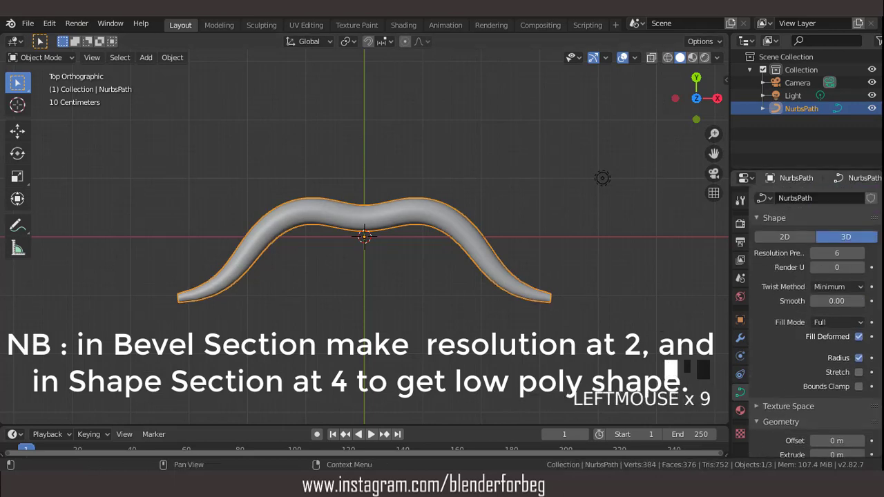
{"action": "left_click", "coordinate": [815, 254]}
{"action": "left_click", "coordinate": [815, 253]}
{"action": "left_click", "coordinate": [815, 253]}
- Convert the NurbsPath curve object to a mesh
{"action": "scroll", "coordinate": [715, 256], "scroll_direction": "up", "scroll_amount": 2}
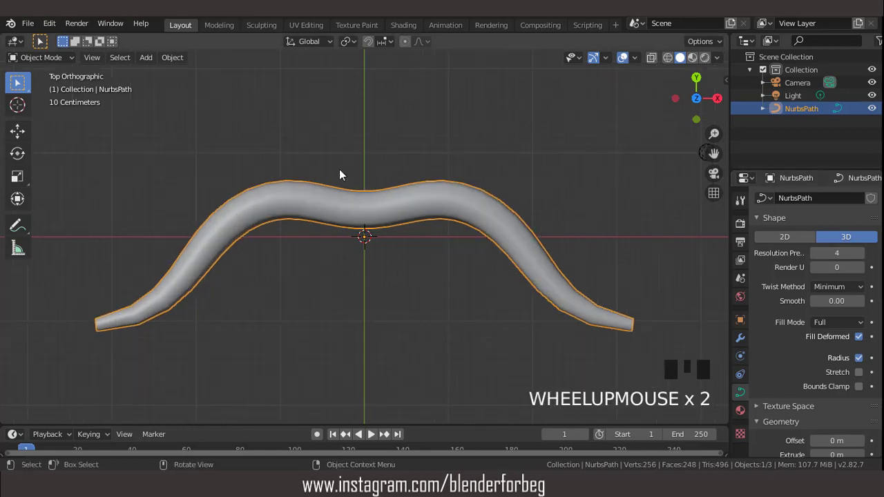
{"action": "right_click", "coordinate": [333, 144]}
{"action": "left_click", "coordinate": [332, 144]}
{"action": "scroll", "coordinate": [399, 186], "scroll_direction": "up", "scroll_amount": 3}
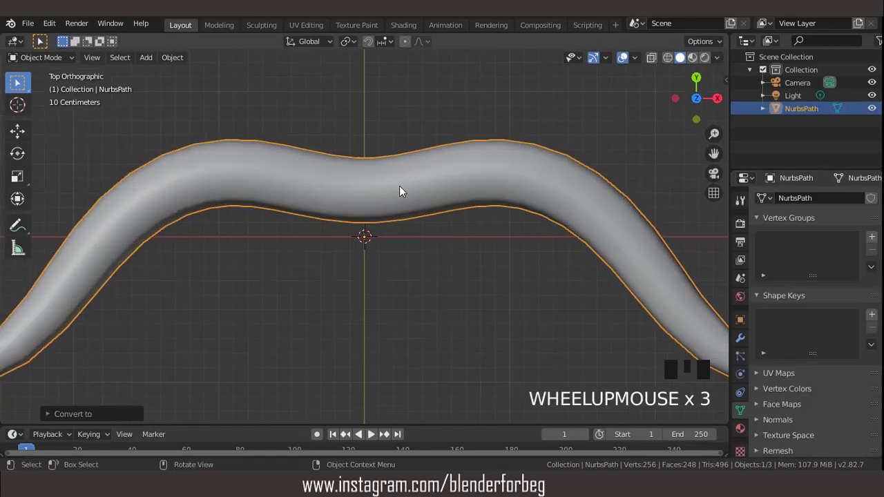
- In Edit Mode, select two adjacent face loops on each side of the bow's central grip
{"action": "key", "text": "Tab"}
{"action": "scroll", "coordinate": [399, 186], "scroll_direction": "down", "scroll_amount": 4}
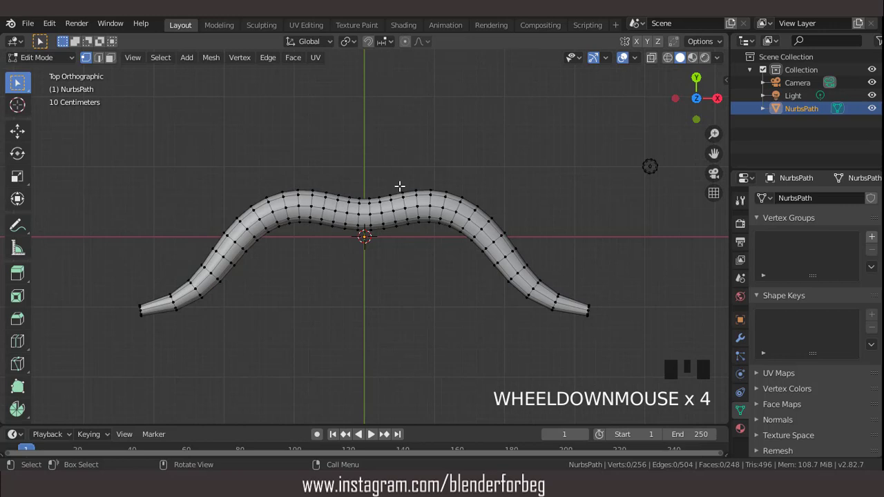
{"action": "scroll", "coordinate": [399, 185], "scroll_direction": "up", "scroll_amount": 2}
{"action": "left_click", "coordinate": [109, 58]}
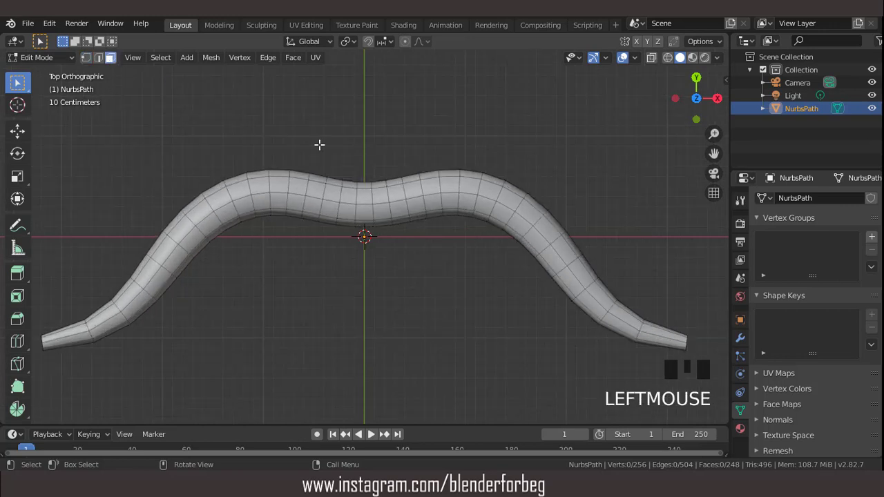
{"action": "double_click", "coordinate": [407, 185]}
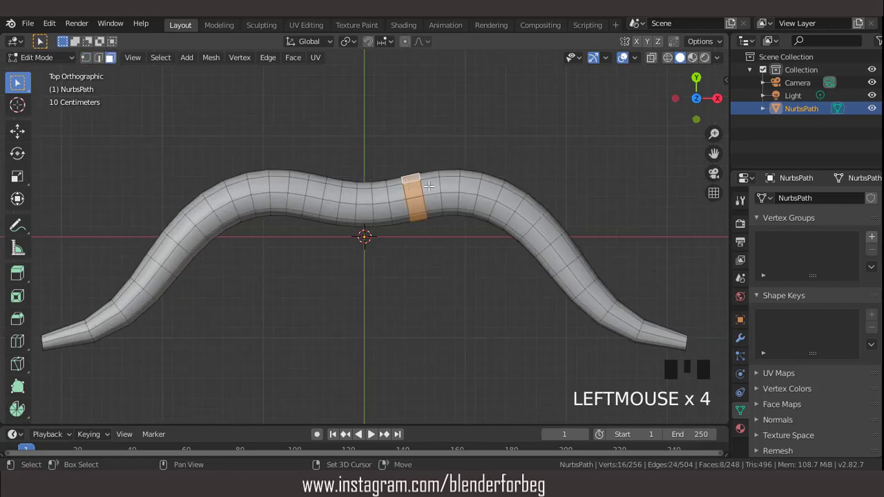
{"action": "left_click", "coordinate": [430, 180], "text": "shift"}
{"action": "double_click", "coordinate": [430, 180], "text": "shift"}
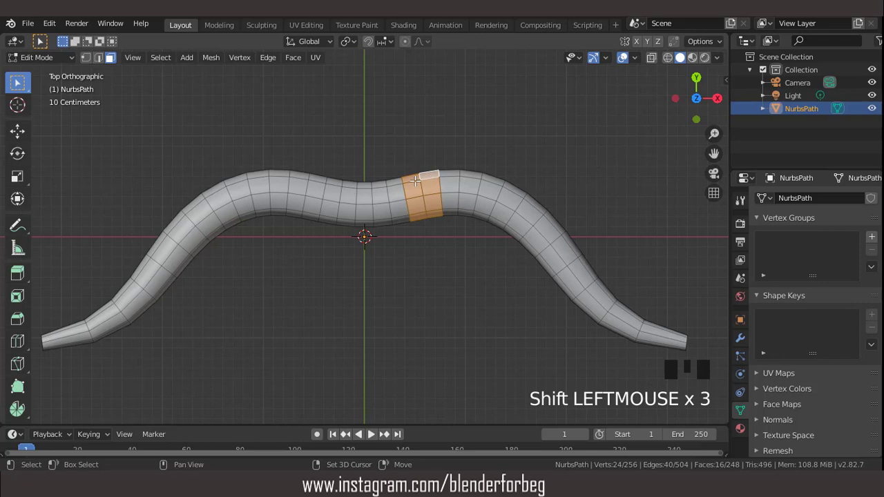
{"action": "left_click", "coordinate": [317, 184], "text": "shift"}
{"action": "double_click", "coordinate": [317, 184], "text": "shift"}
{"action": "left_click", "coordinate": [305, 186], "text": "shift"}
{"action": "double_click", "coordinate": [306, 186], "text": "shift"}
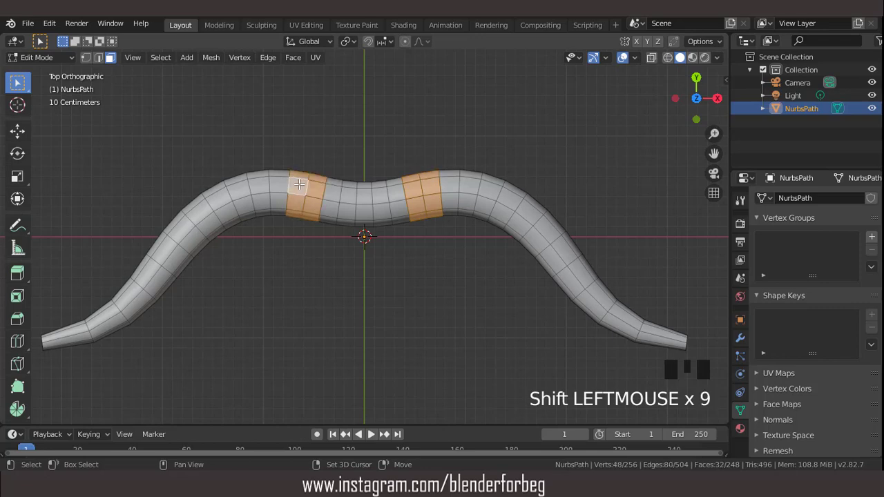
- Return to Object Mode and apply the bow's object transform
{"action": "scroll", "coordinate": [402, 233], "scroll_direction": "up", "scroll_amount": 1}
{"action": "middle_click_drag", "start_coordinate": [401, 233], "coordinate": [421, 187]}
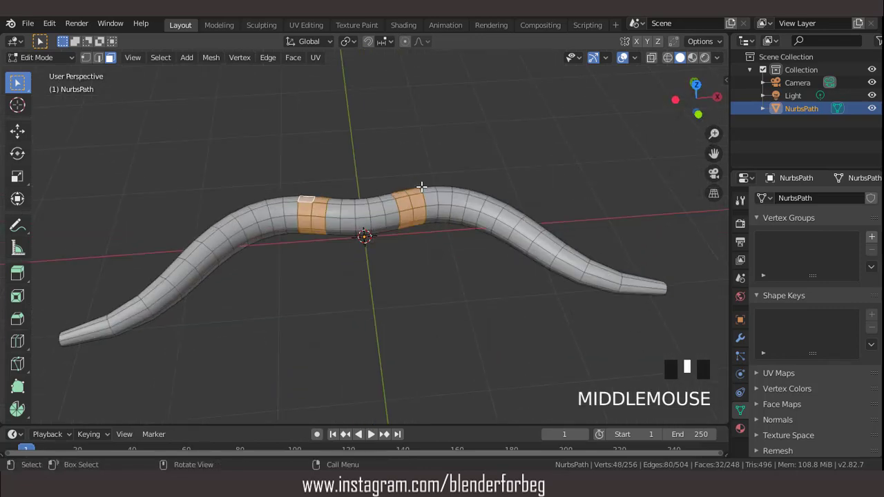
{"action": "key", "text": "Tab"}
{"action": "key", "text": "ctrl+a"}
{"action": "left_click", "coordinate": [422, 187]}
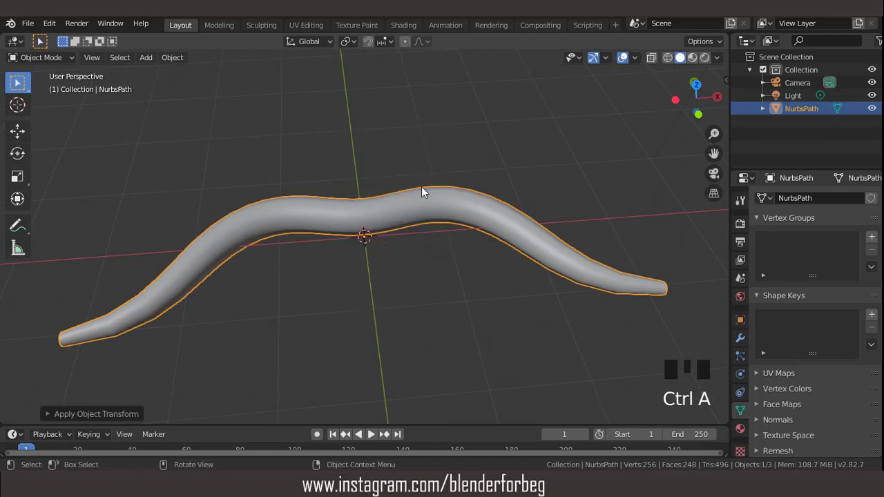
- Extrude the selected face loops outward along their normals to form two raised collars beside the grip
{"action": "key", "text": "Tab"}
{"action": "left_click", "coordinate": [296, 58]}
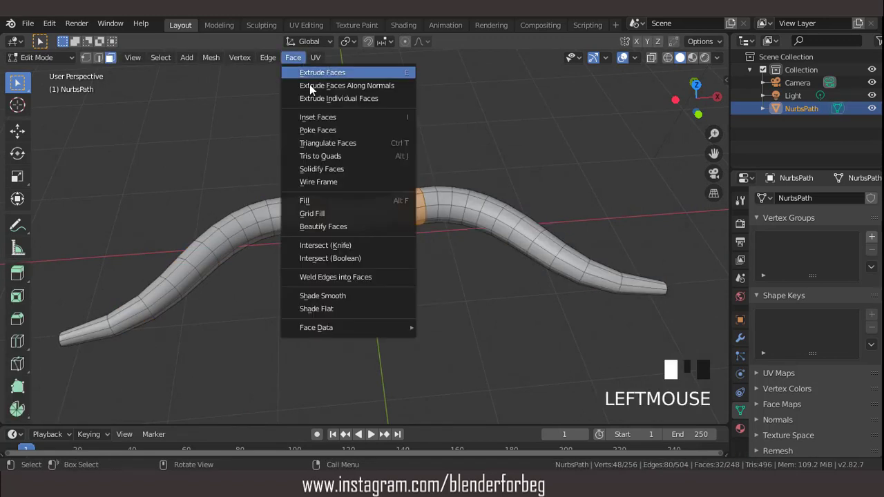
{"action": "left_click", "coordinate": [313, 86]}
{"action": "left_click", "coordinate": [373, 170]}
{"action": "middle_click_drag", "start_coordinate": [373, 170], "coordinate": [330, 136]}
{"action": "scroll", "coordinate": [274, 119], "scroll_direction": "up", "scroll_amount": 2}
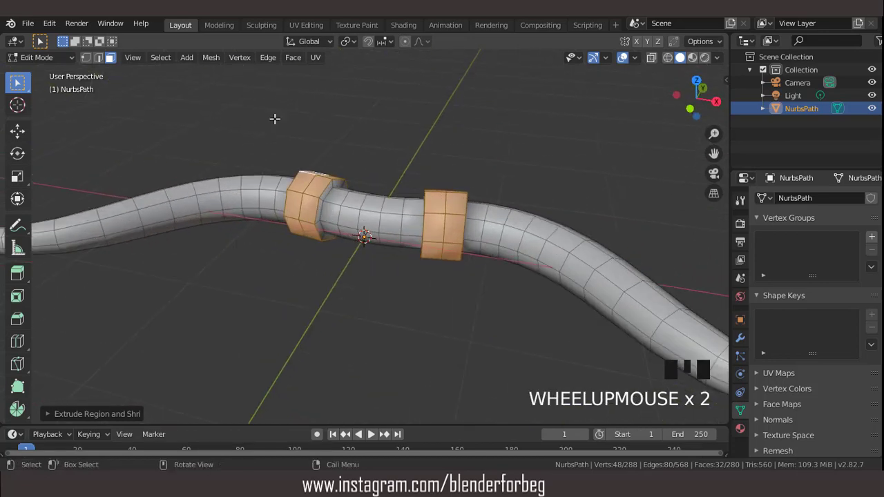
- Select the four outer rim edge loops of the two collars in edge mode
{"action": "left_click", "coordinate": [98, 57]}
{"action": "scroll", "coordinate": [311, 177], "scroll_direction": "up", "scroll_amount": 1}
{"action": "left_click", "coordinate": [314, 180]}
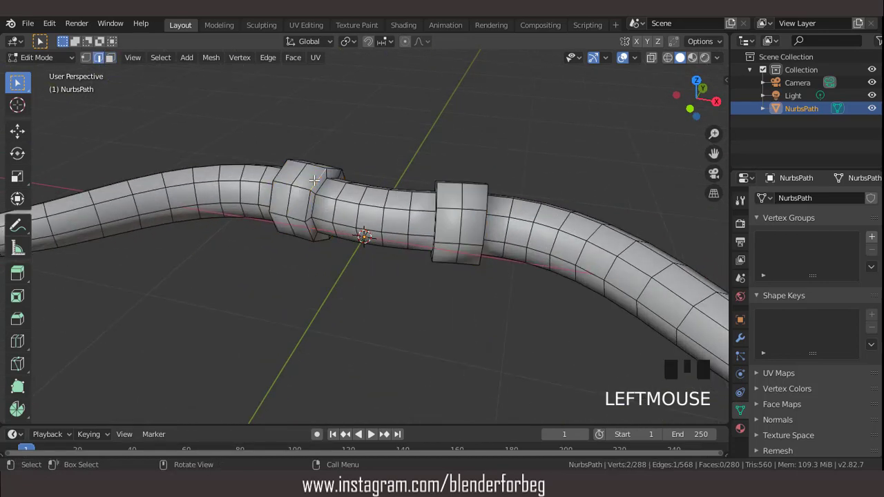
{"action": "mouse_move", "coordinate": [314, 180]}
{"action": "middle_mouse_down"}
{"action": "mouse_move", "coordinate": [401, 173]}
{"action": "mouse_move", "coordinate": [286, 203]}
{"action": "mouse_move", "coordinate": [328, 213]}
{"action": "mouse_move", "coordinate": [414, 187]}
{"action": "mouse_move", "coordinate": [321, 170]}
{"action": "middle_mouse_up"}
{"action": "triple_click", "coordinate": [247, 218], "text": "shift"}
{"action": "triple_click", "coordinate": [415, 187], "text": "shift"}
{"action": "triple_click", "coordinate": [482, 209], "text": "shift"}
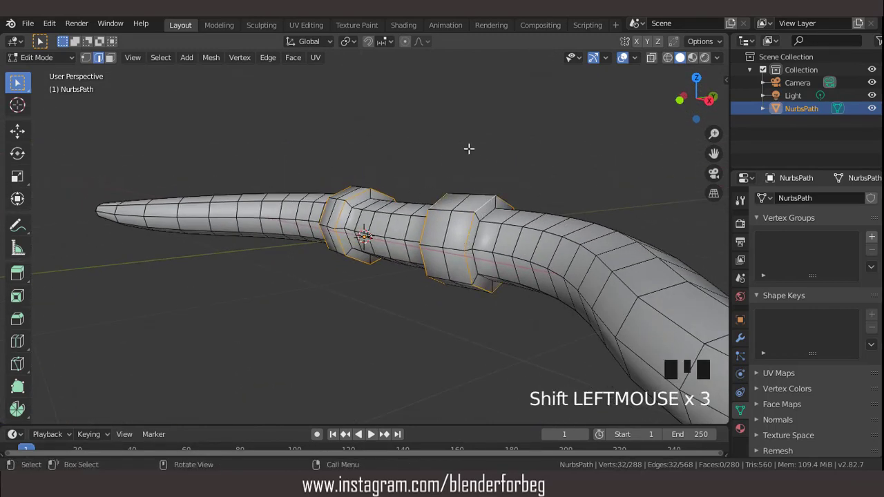
- Bevel the collar rims by about 0.035 m with 2 segments and return to Object Mode
{"action": "key", "text": "ctrl+b"}
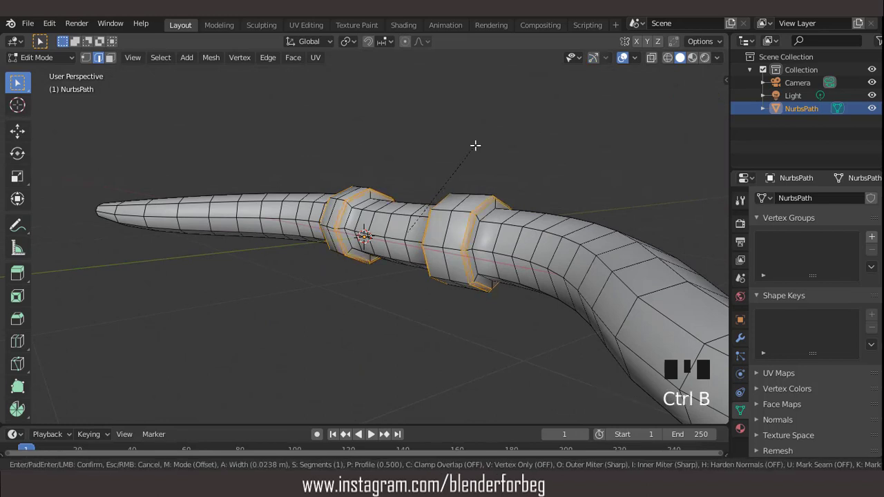
{"action": "left_click", "coordinate": [474, 145]}
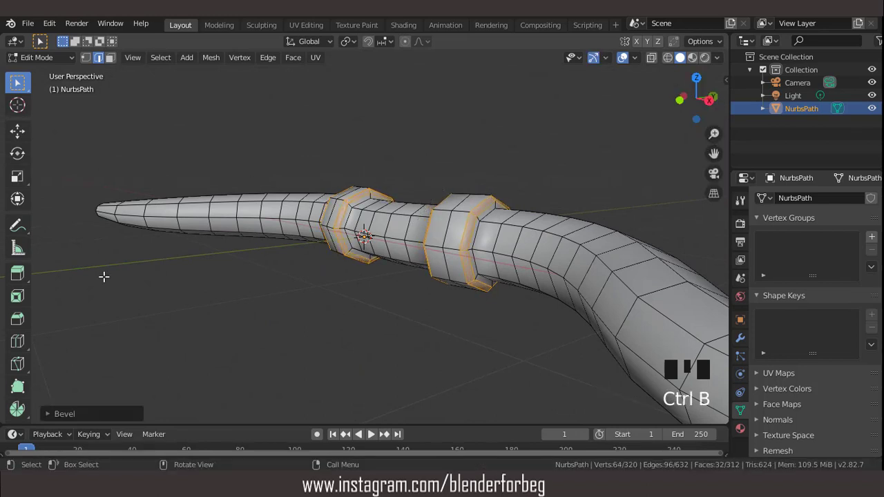
{"action": "left_click", "coordinate": [48, 414]}
{"action": "left_click", "coordinate": [208, 267]}
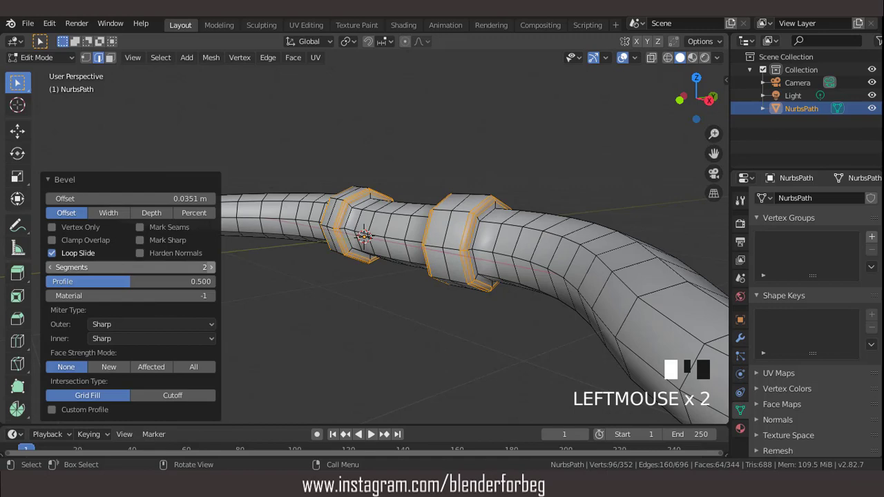
{"action": "scroll", "coordinate": [504, 258], "scroll_direction": "down", "scroll_amount": 2}
{"action": "middle_click_drag", "start_coordinate": [484, 262], "coordinate": [503, 258]}
{"action": "key", "text": "Tab"}
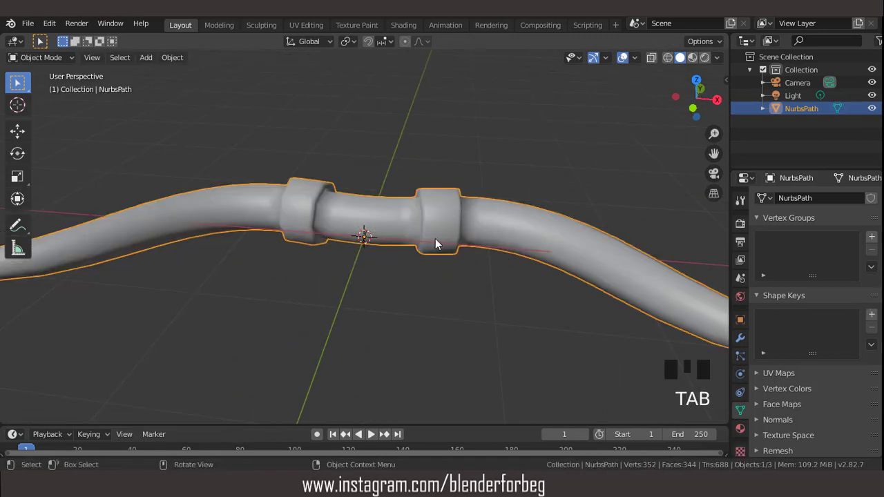
- Close the open end of the bow's −X tip with Grid Fill on its boundary edge loop
{"action": "scroll", "coordinate": [435, 238], "scroll_direction": "down", "scroll_amount": 4}
{"action": "middle_click_drag", "start_coordinate": [435, 238], "coordinate": [554, 202]}
{"action": "scroll", "coordinate": [367, 257], "scroll_direction": "up", "scroll_amount": 2}
{"action": "middle_click_drag", "start_coordinate": [373, 258], "coordinate": [367, 256]}
{"action": "key", "text": "Tab"}
{"action": "scroll", "coordinate": [287, 309], "scroll_direction": "up", "scroll_amount": 2}
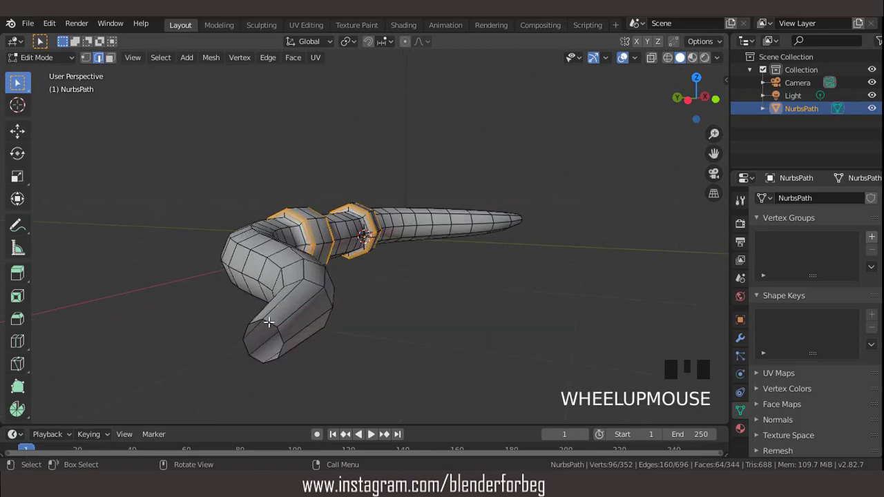
{"action": "left_click", "coordinate": [269, 321], "text": "alt"}
{"action": "left_click", "coordinate": [292, 58]}
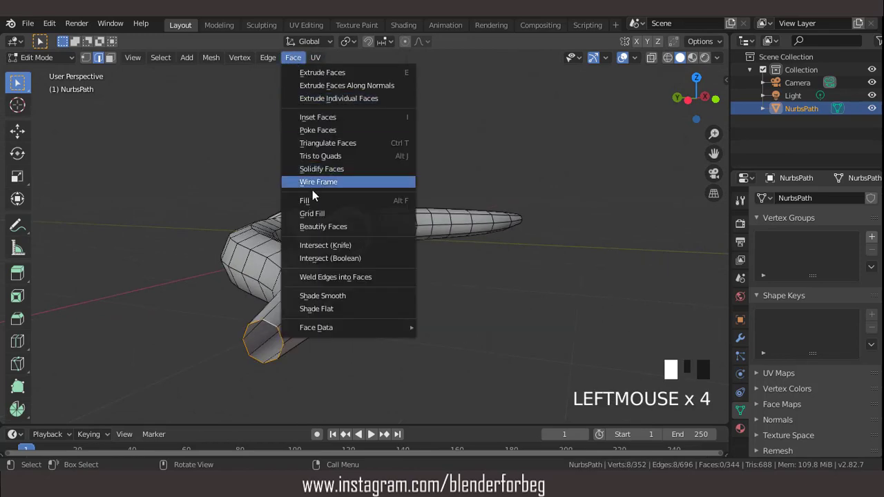
{"action": "left_click", "coordinate": [327, 214]}
- Cap the open boundary loop at the bow's +X tip with Grid Fill
{"action": "middle_click_drag", "start_coordinate": [328, 214], "coordinate": [219, 209]}
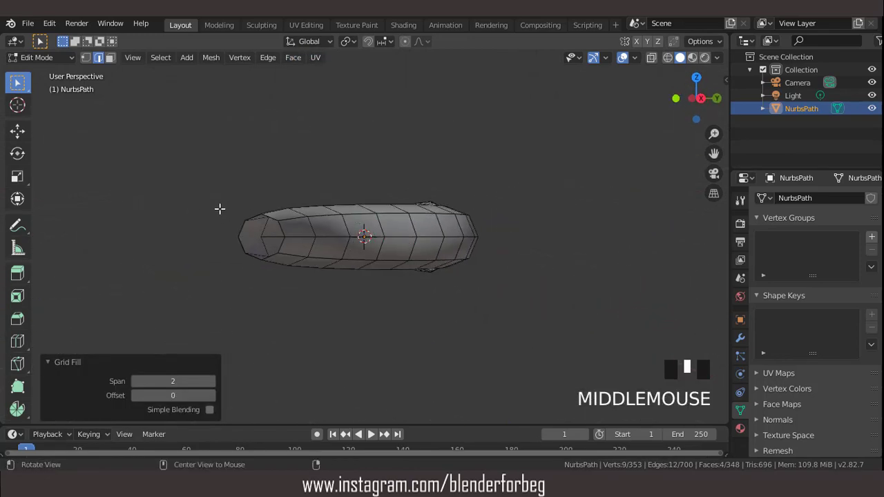
{"action": "left_click", "coordinate": [266, 216], "text": "alt"}
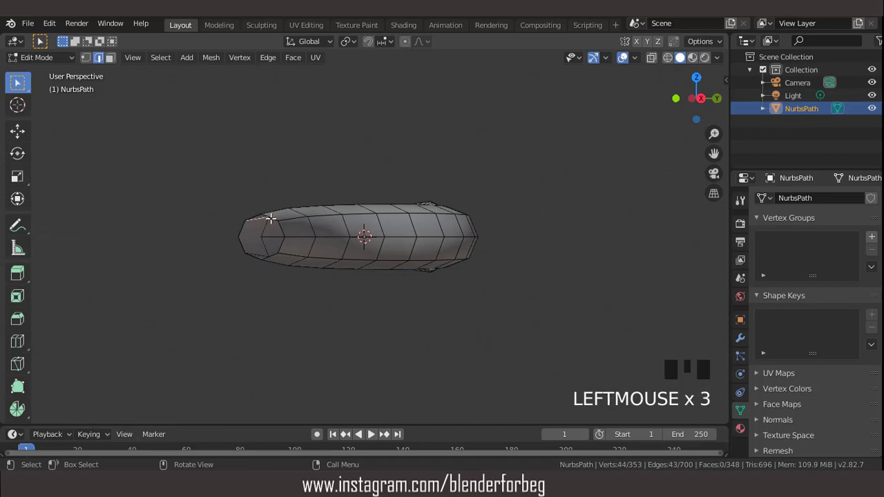
{"action": "left_click", "coordinate": [270, 218], "text": "alt"}
{"action": "left_click_drag", "start_coordinate": [288, 57], "coordinate": [308, 212]}
{"action": "middle_click_drag", "start_coordinate": [309, 212], "coordinate": [428, 244]}
{"action": "scroll", "coordinate": [426, 244], "scroll_direction": "down", "scroll_amount": 3}
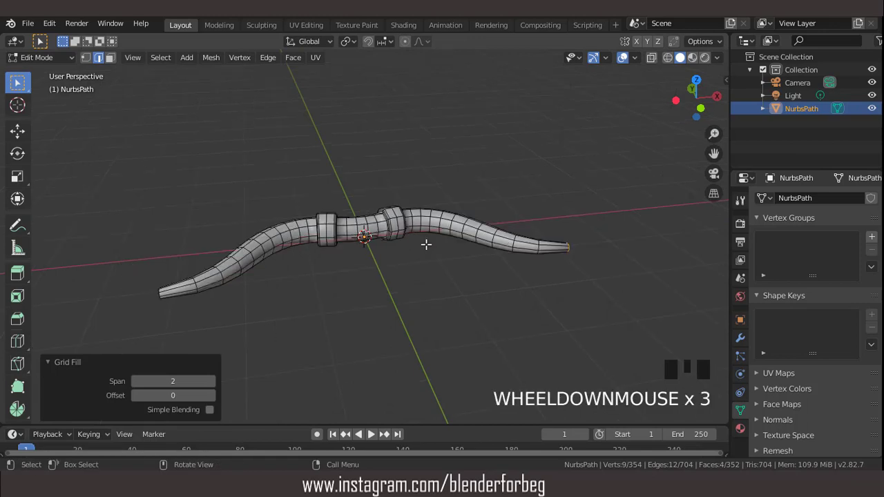
- In front view, select the two middle faces of the second segment from each bow tip
{"action": "key", "text": "KP_7"}
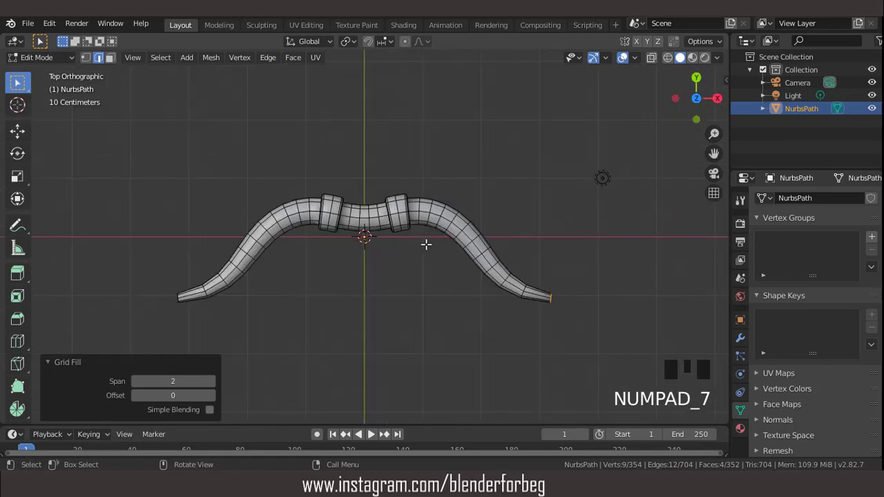
{"action": "key", "text": "Tab"}
{"action": "key", "text": "KP_1"}
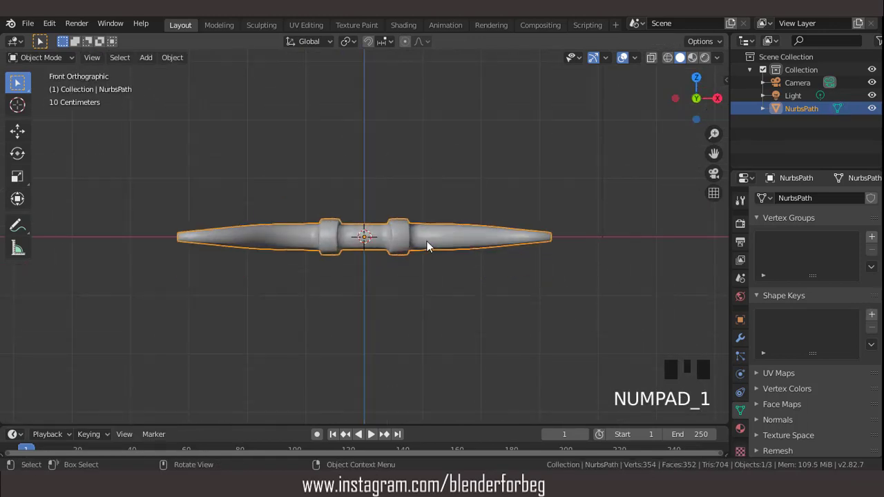
{"action": "key", "text": "Tab"}
{"action": "scroll", "coordinate": [516, 221], "scroll_direction": "up", "scroll_amount": 2}
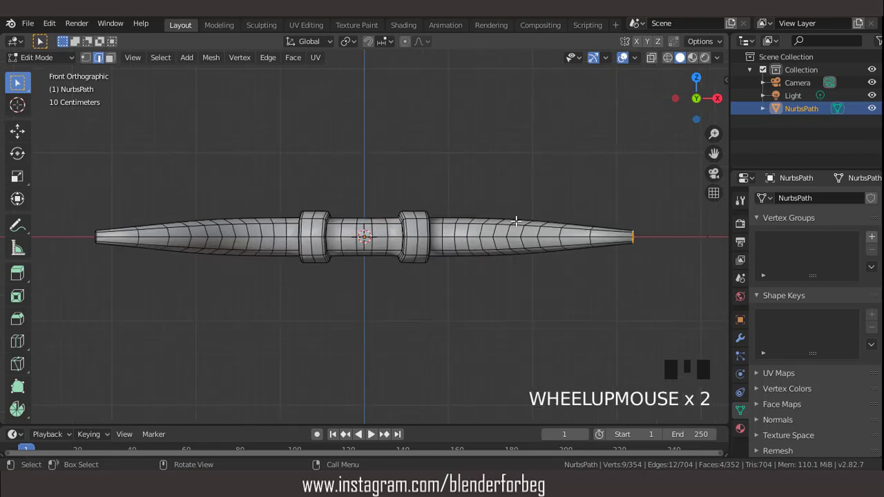
{"action": "left_click", "coordinate": [111, 58]}
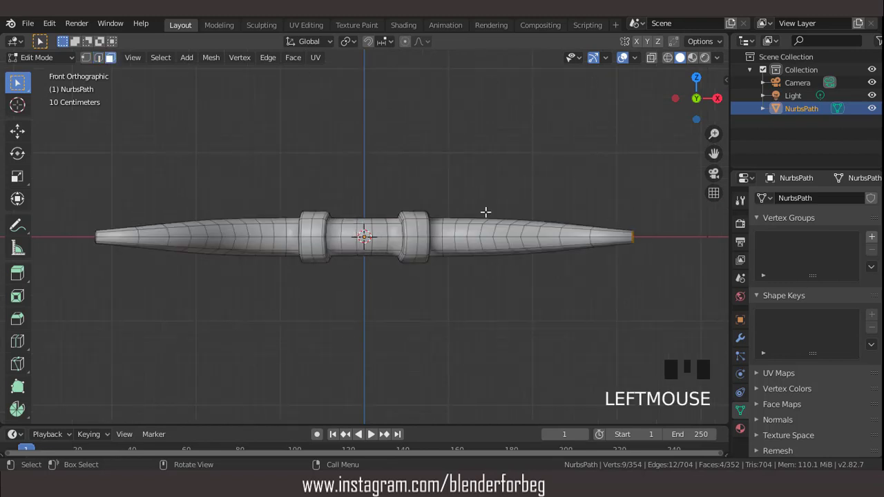
{"action": "left_click", "coordinate": [570, 234]}
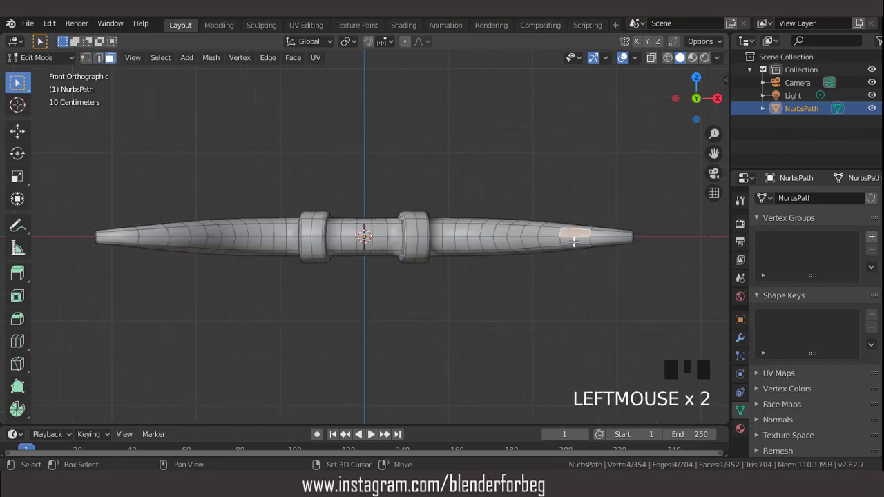
{"action": "left_click", "coordinate": [406, 220], "text": "shift"}
{"action": "left_click", "coordinate": [158, 235], "text": "shift"}
{"action": "left_click", "coordinate": [158, 235], "text": "shift"}
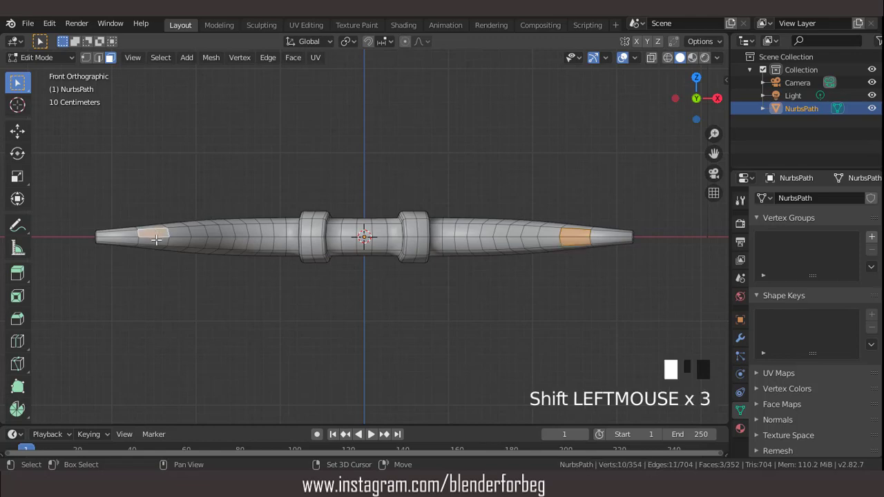
- Subdivide the selected faces near both bow tips with 2 cuts
{"action": "right_click", "coordinate": [343, 110]}
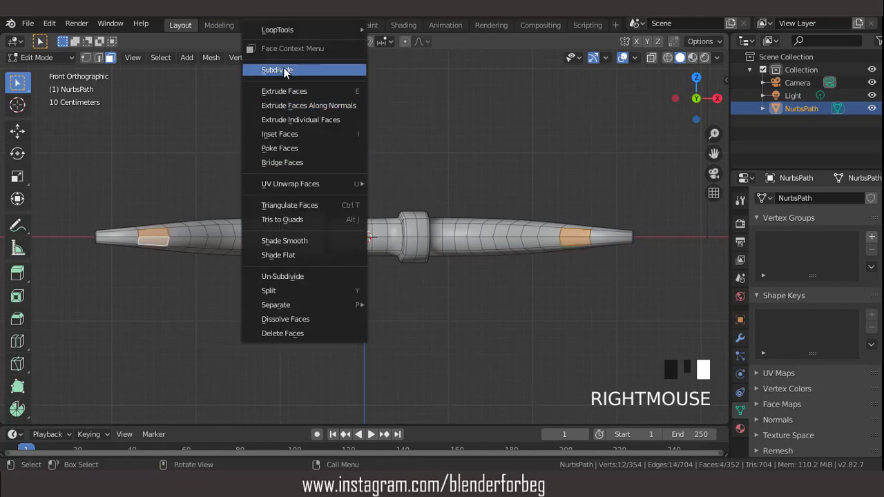
{"action": "left_click", "coordinate": [284, 67]}
{"action": "left_click", "coordinate": [212, 324]}
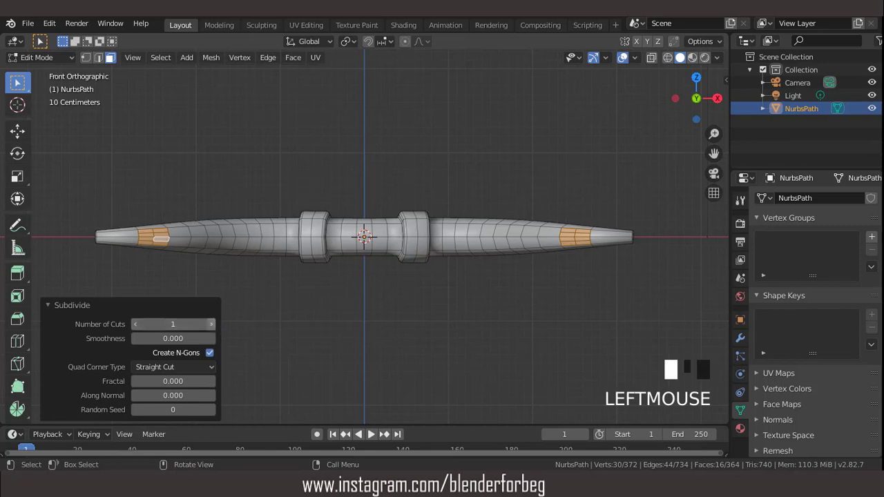
- Select only the four central faces of the subdivided patch near the bow's −X tip
{"action": "scroll", "coordinate": [152, 246], "scroll_direction": "up", "scroll_amount": 2}
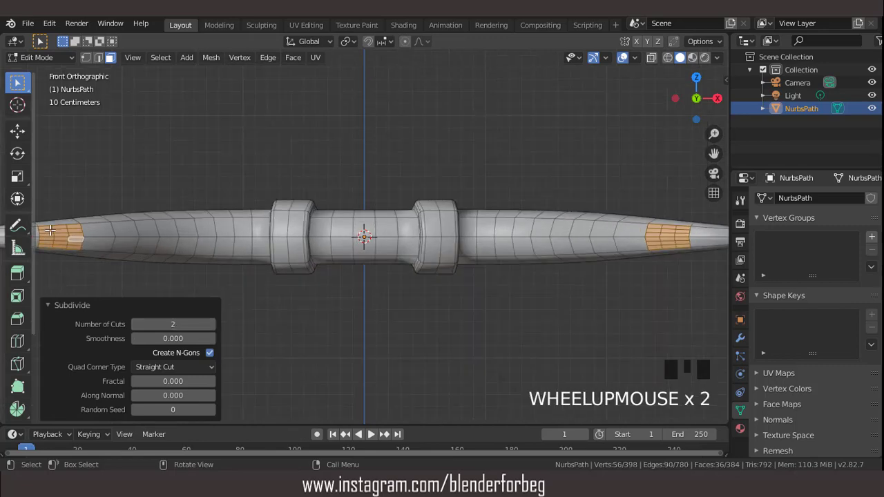
{"action": "key", "text": "ctrl+KP_4"}
{"action": "key", "text": "ctrl+KP_4"}
{"action": "key", "text": "ctrl+KP_4"}
{"action": "key", "text": "ctrl+KP_4"}
{"action": "key", "text": "ctrl+KP_4"}
{"action": "key", "text": "ctrl+KP_4"}
{"action": "key", "text": "ctrl+KP_4"}
{"action": "key", "text": "ctrl+KP_4"}
{"action": "key", "text": "ctrl+KP_4"}
{"action": "key", "text": "ctrl+KP_4"}
{"action": "key", "text": "ctrl+KP_4"}
{"action": "key", "text": "ctrl+KP_4"}
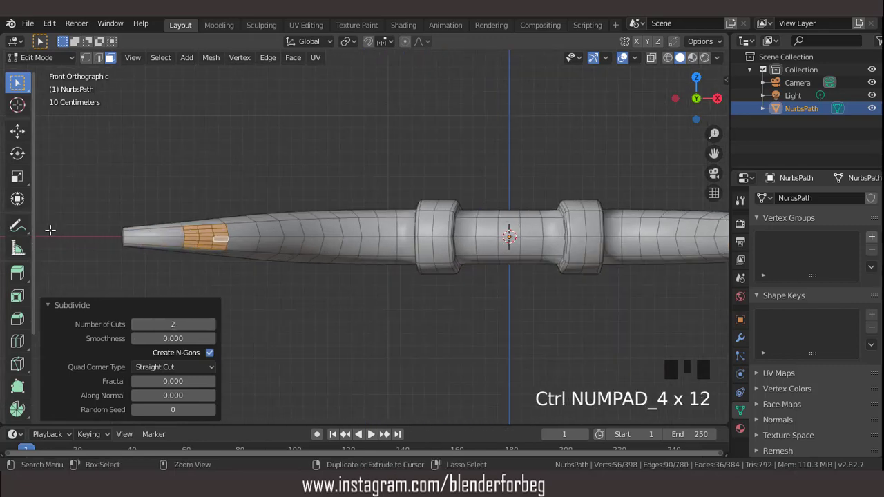
{"action": "scroll", "coordinate": [133, 218], "scroll_direction": "up", "scroll_amount": 1}
{"action": "left_click_drag", "start_coordinate": [167, 231], "coordinate": [176, 244]}
{"action": "scroll", "coordinate": [339, 252], "scroll_direction": "down", "scroll_amount": 2}
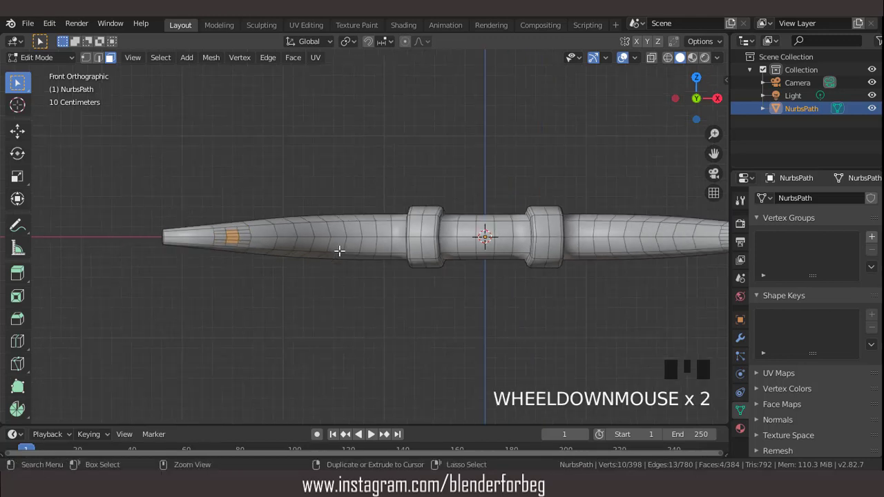
- Add the four central faces of the subdivided patch near the bow's +X tip to the selection
{"action": "key", "text": "ctrl+KP_6"}
{"action": "key", "text": "ctrl+KP_6"}
{"action": "key", "text": "ctrl+KP_6"}
{"action": "key", "text": "ctrl+KP_6"}
{"action": "key", "text": "ctrl+KP_6"}
{"action": "key", "text": "ctrl+KP_6"}
{"action": "key", "text": "ctrl+KP_6"}
{"action": "key", "text": "ctrl+KP_6"}
{"action": "key", "text": "ctrl+KP_6"}
{"action": "key", "text": "ctrl+KP_6"}
{"action": "key", "text": "ctrl+KP_6"}
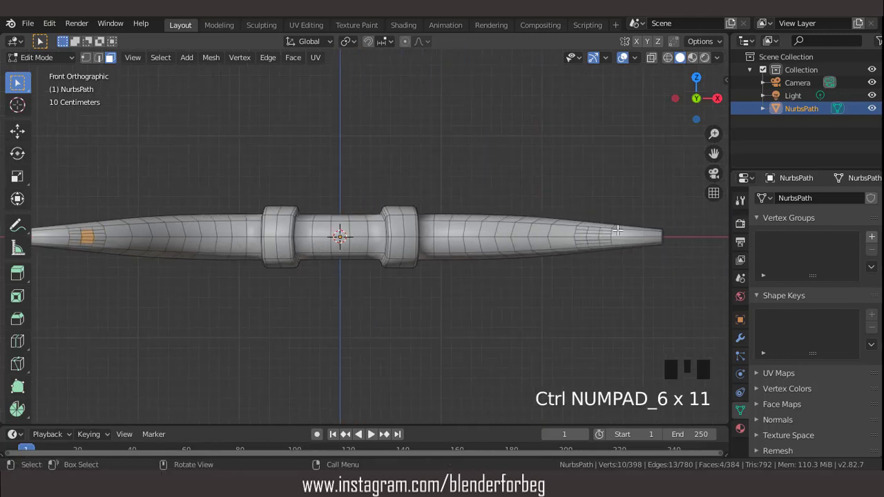
{"action": "scroll", "coordinate": [632, 227], "scroll_direction": "up", "scroll_amount": 2}
{"action": "key", "text": "shift+KP_6"}
{"action": "key", "text": "shift+KP_6"}
{"action": "key", "text": "shift+KP_6"}
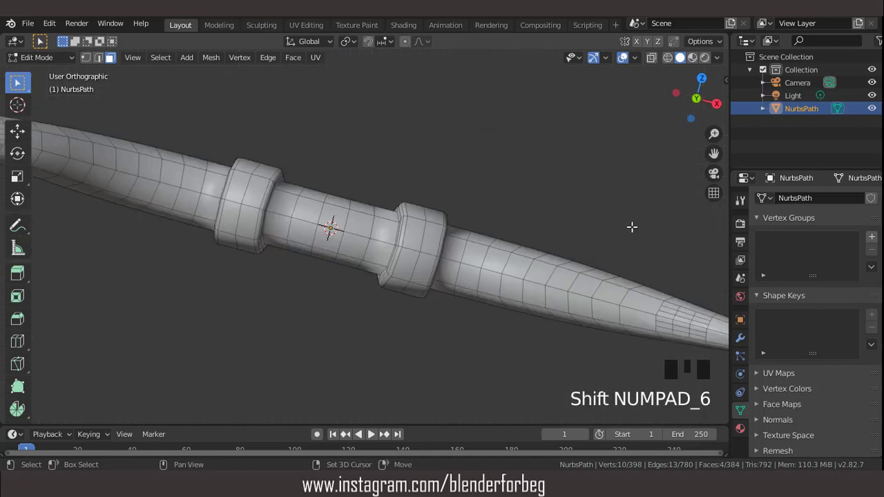
{"action": "key", "text": "KP_1"}
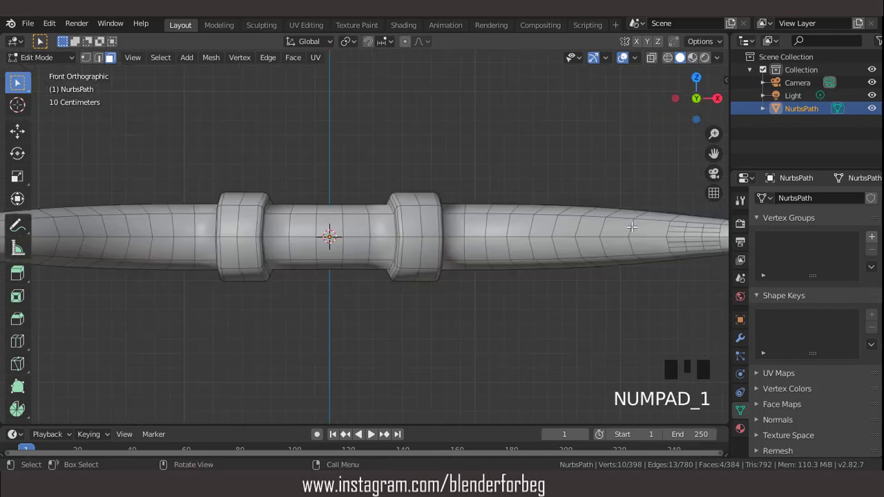
{"action": "key", "text": "shift+KP_6"}
{"action": "key", "text": "shift+KP_6"}
{"action": "key", "text": "shift+KP_6"}
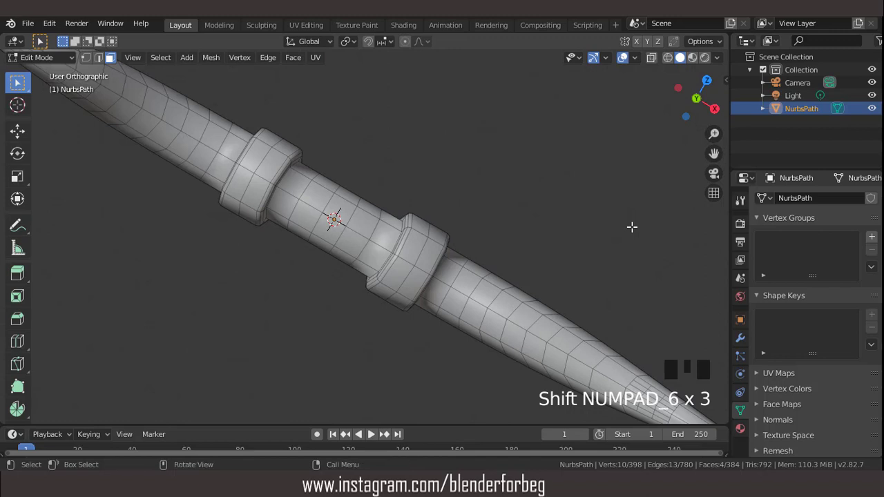
{"action": "key", "text": "KP_1"}
{"action": "key", "text": "ctrl+KP_6"}
{"action": "key", "text": "ctrl+KP_6"}
{"action": "key", "text": "ctrl+KP_6"}
{"action": "key", "text": "ctrl+KP_6"}
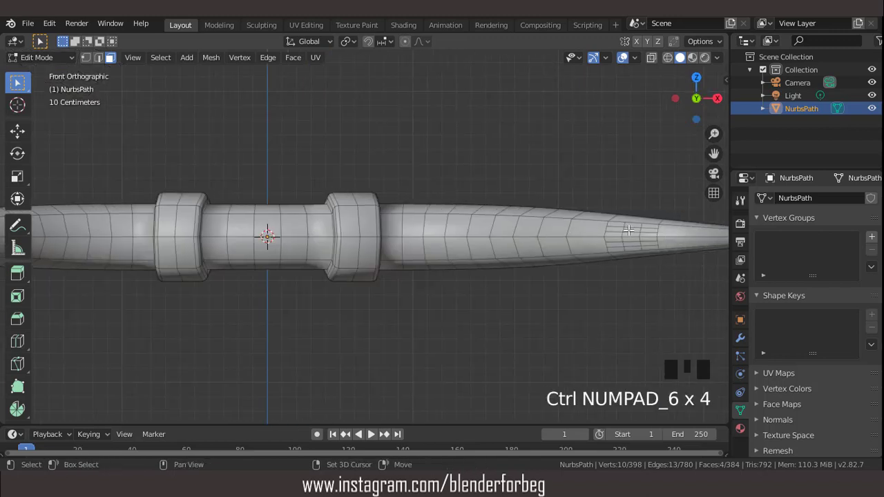
{"action": "left_click_drag", "start_coordinate": [629, 230], "coordinate": [633, 242], "text": "shift"}
{"action": "scroll", "coordinate": [509, 211], "scroll_direction": "down", "scroll_amount": 4}
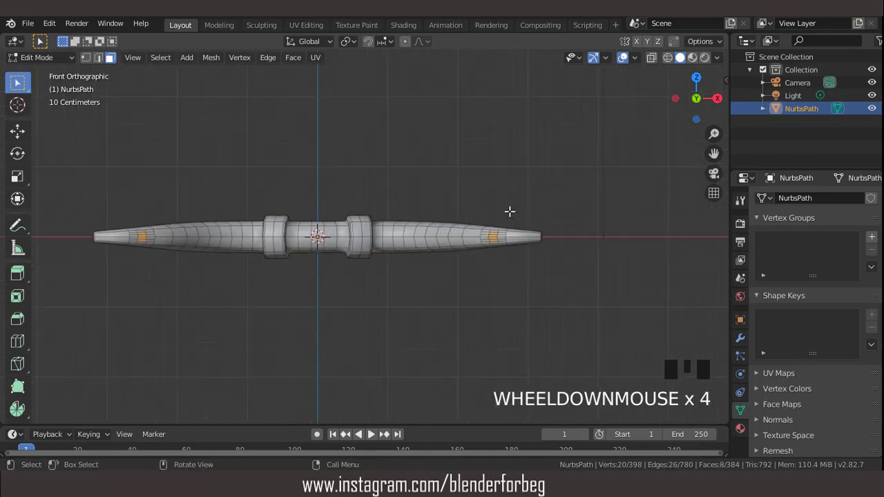
- Search the add-on preferences for "loop" and make sure the LoopTools add-on is enabled
{"action": "left_click", "coordinate": [49, 26]}
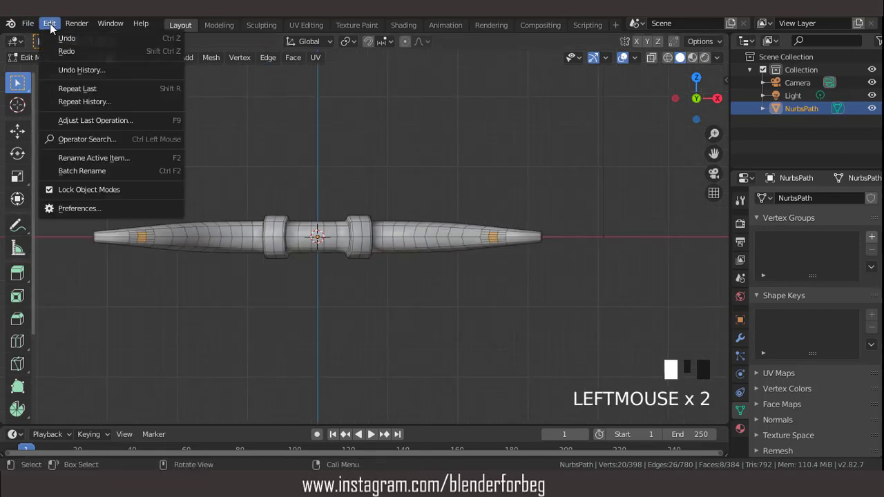
{"action": "left_click", "coordinate": [69, 208]}
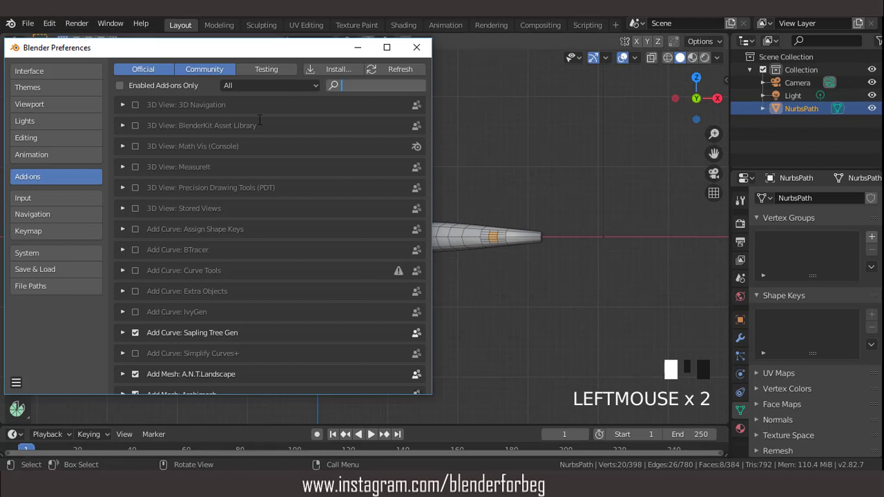
{"action": "left_click", "coordinate": [350, 87]}
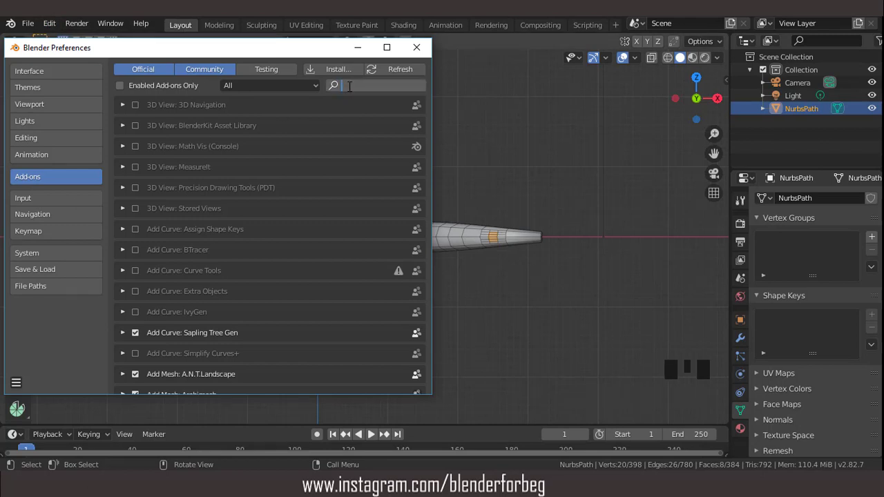
{"action": "type", "text": "loop"}
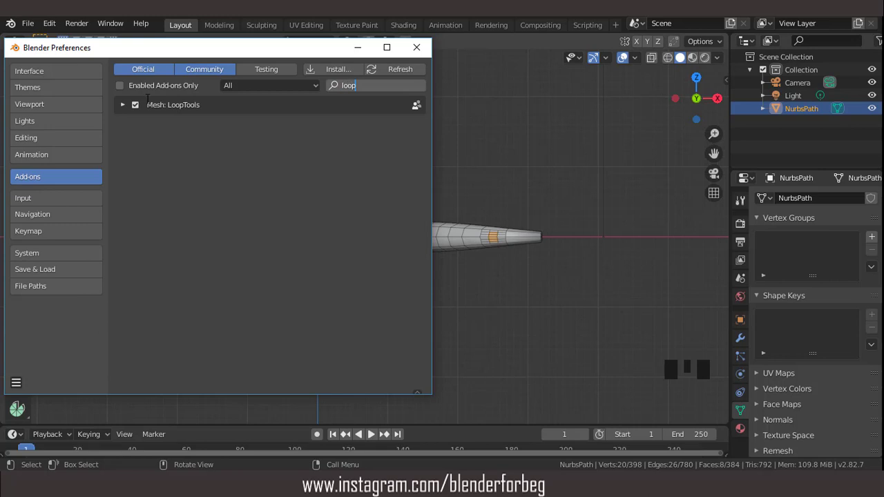
{"action": "left_click", "coordinate": [135, 105]}
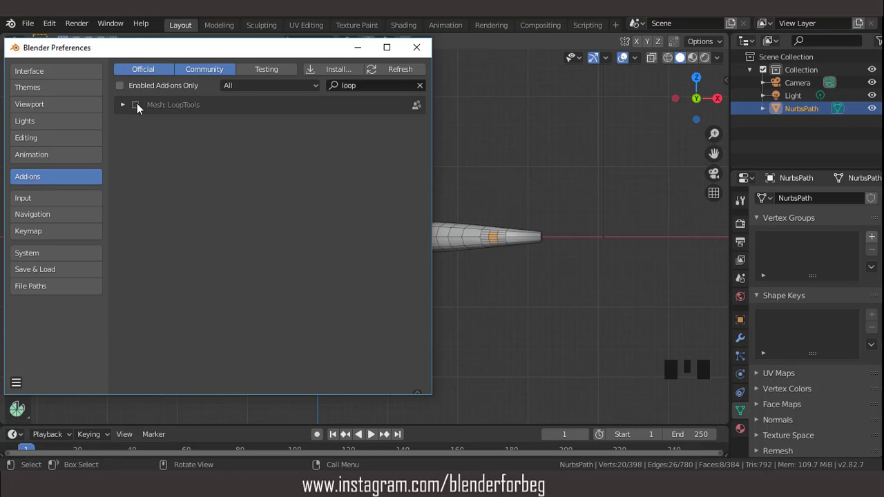
{"action": "left_click", "coordinate": [48, 270]}
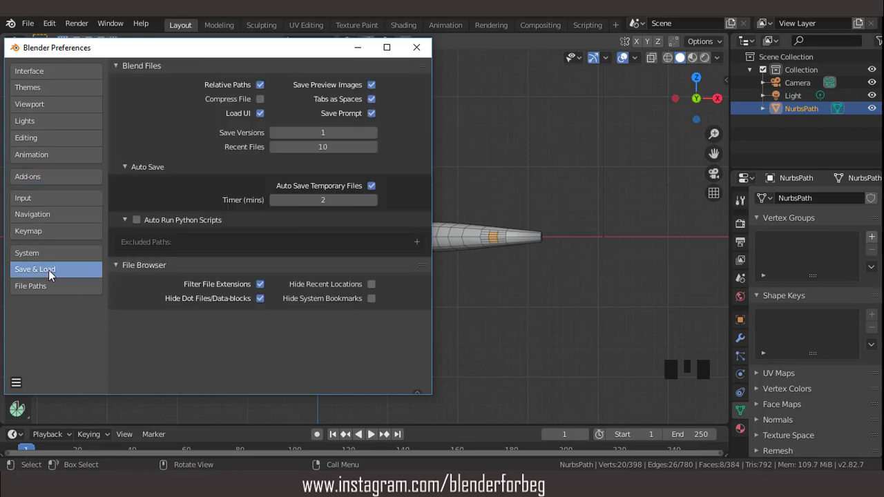
{"action": "left_click", "coordinate": [417, 47]}
- Shape the selected face groups near both bow tips into circles with LoopTools Circle
{"action": "scroll", "coordinate": [509, 196], "scroll_direction": "up", "scroll_amount": 2}
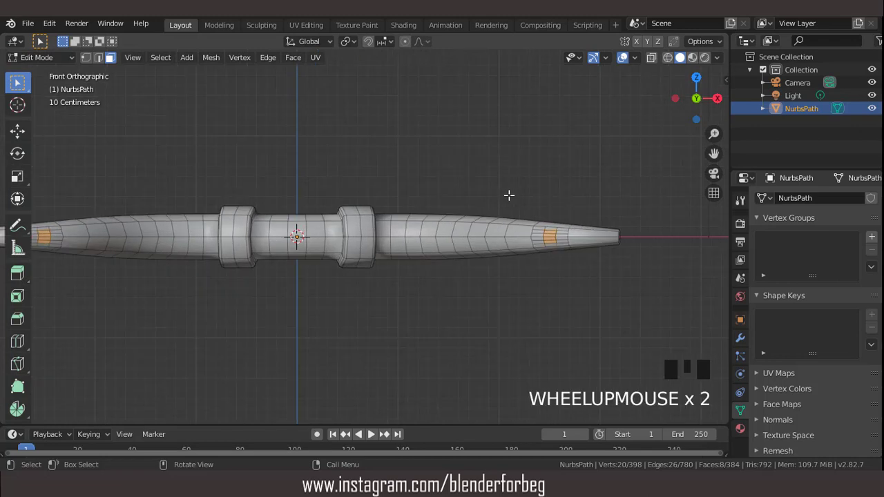
{"action": "right_click", "coordinate": [453, 107]}
{"action": "mouse_move", "coordinate": [471, 74]}
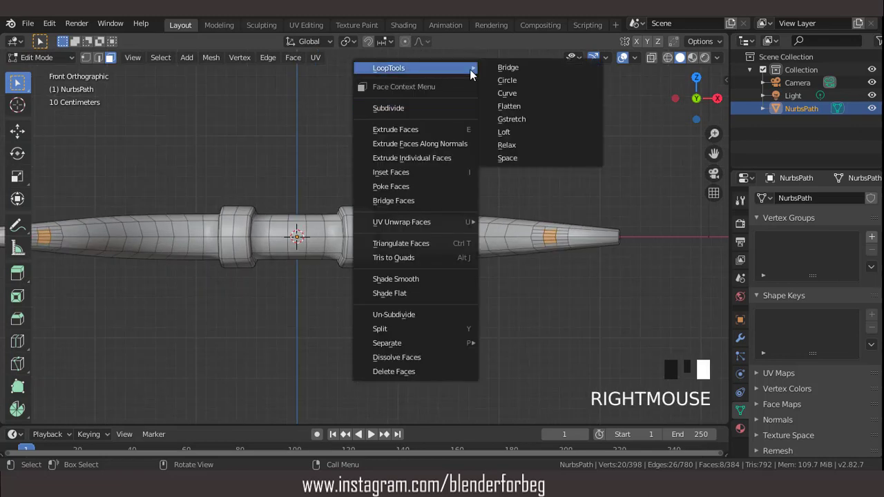
{"action": "left_click", "coordinate": [509, 81]}
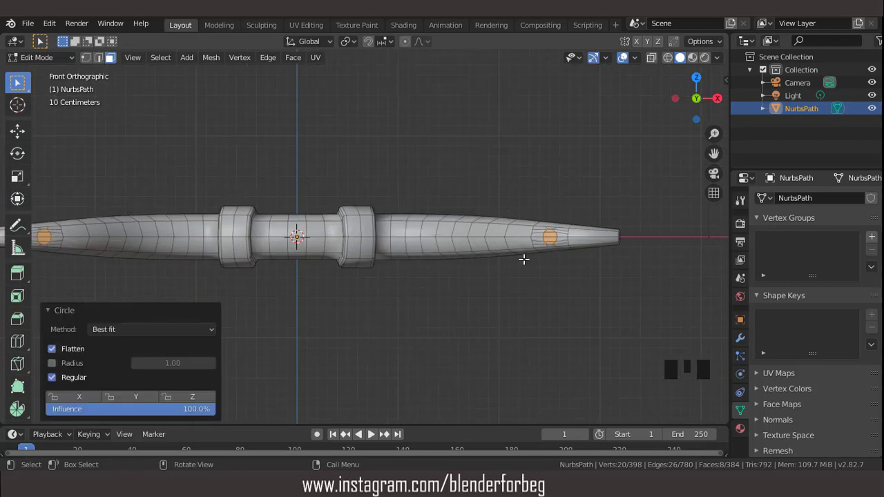
{"action": "scroll", "coordinate": [531, 268], "scroll_direction": "down", "scroll_amount": 2}
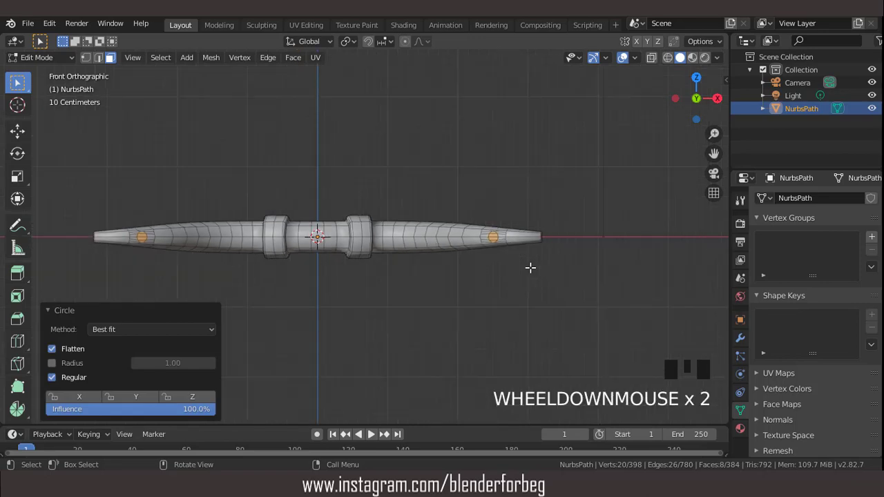
{"action": "middle_click_drag", "start_coordinate": [495, 227], "coordinate": [401, 271]}
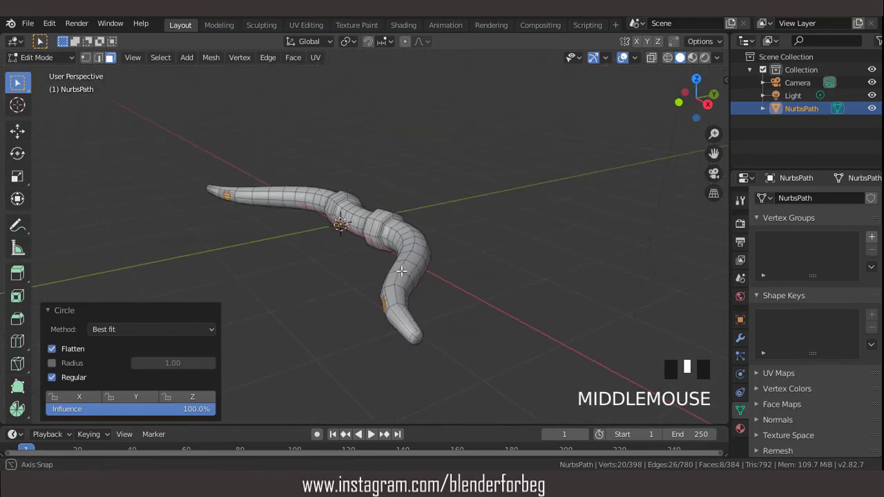
{"action": "key", "text": "s"}
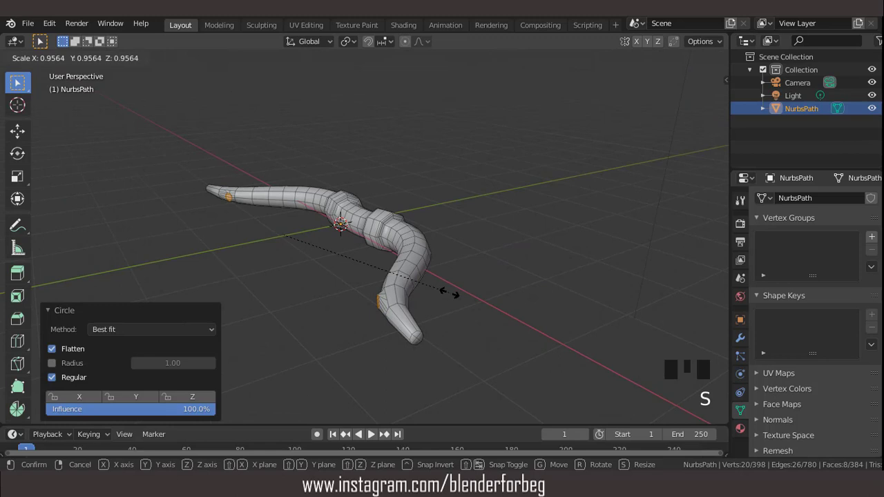
{"action": "left_click", "coordinate": [449, 294]}
- Set the pivot point to Individual Origins and scale both circular face groups to about 0.476
{"action": "key", "text": "KP_1"}
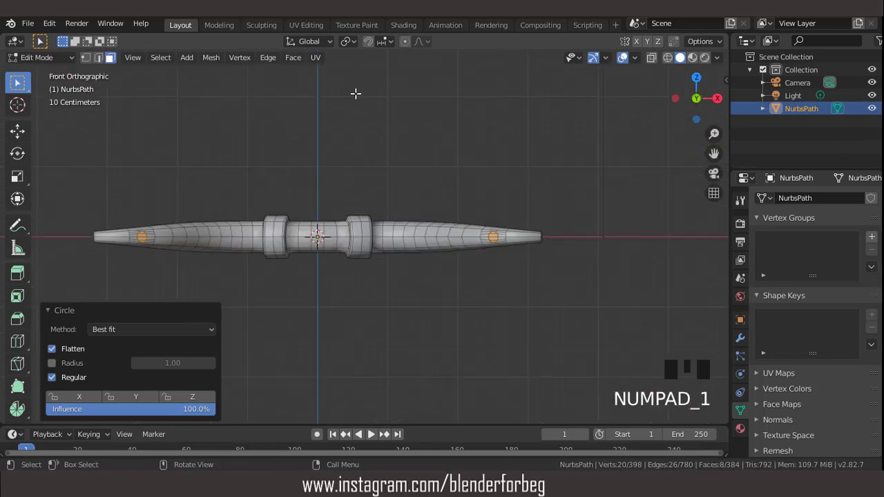
{"action": "left_click", "coordinate": [350, 42]}
{"action": "left_click", "coordinate": [365, 83]}
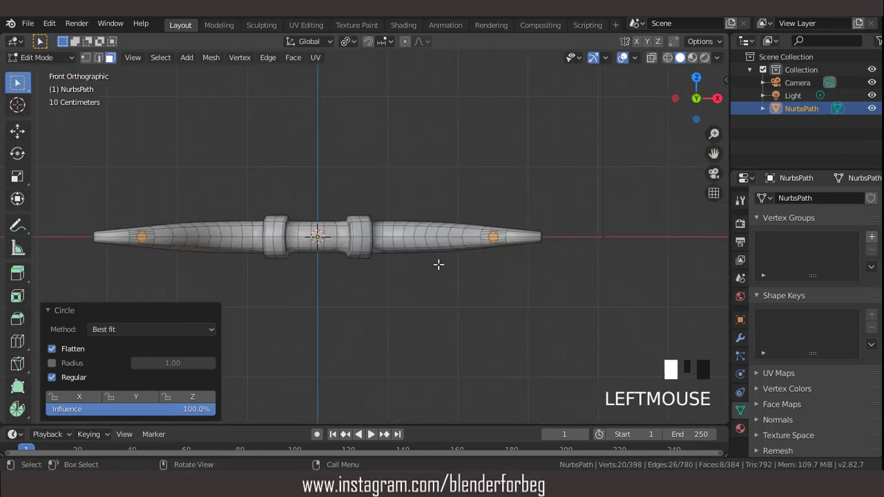
{"action": "key", "text": "s"}
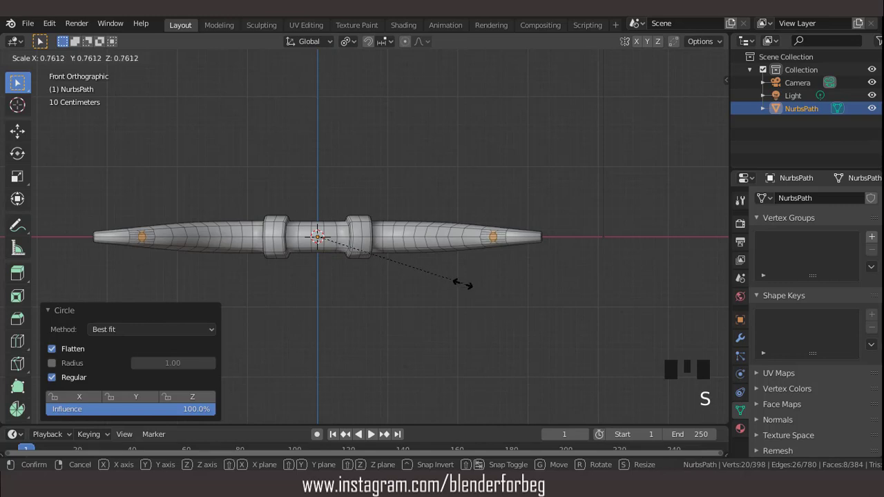
{"action": "middle_click_drag", "start_coordinate": [412, 260], "coordinate": [453, 296]}
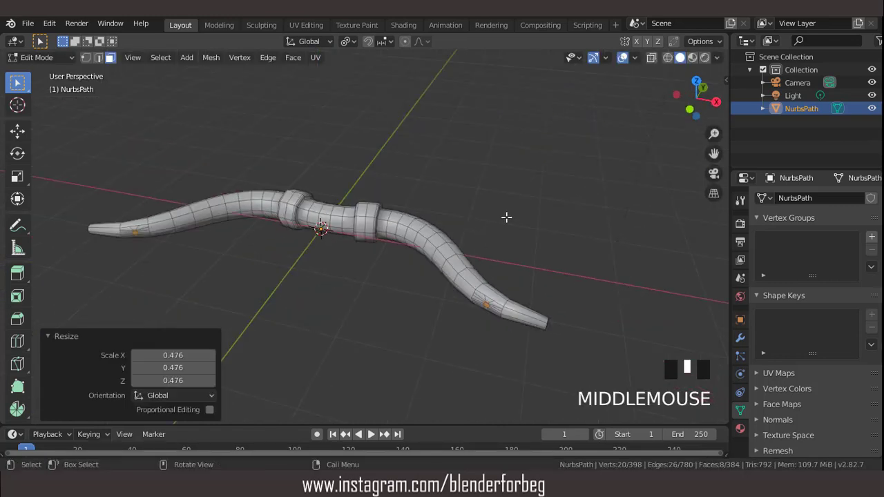
- Extrude the two small circular face groups in place and bridge them to form the bowstring
{"action": "key", "text": "e"}
{"action": "key", "text": "KP_7"}
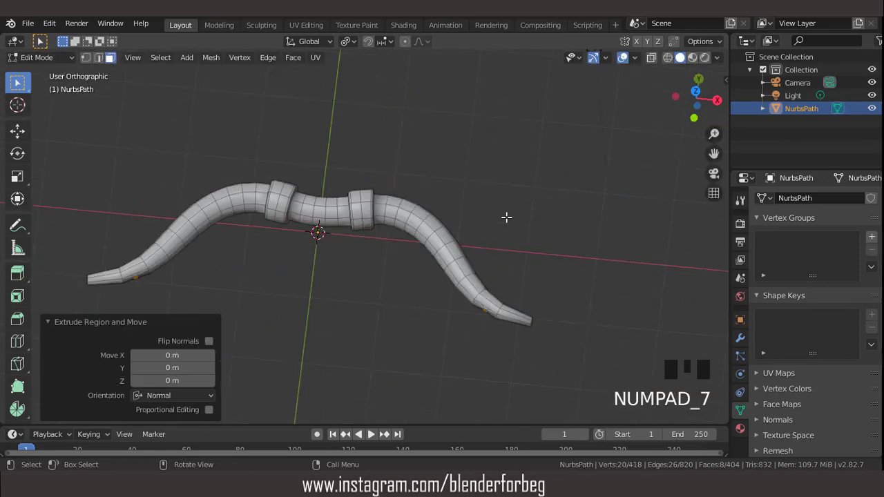
{"action": "right_click", "coordinate": [416, 126]}
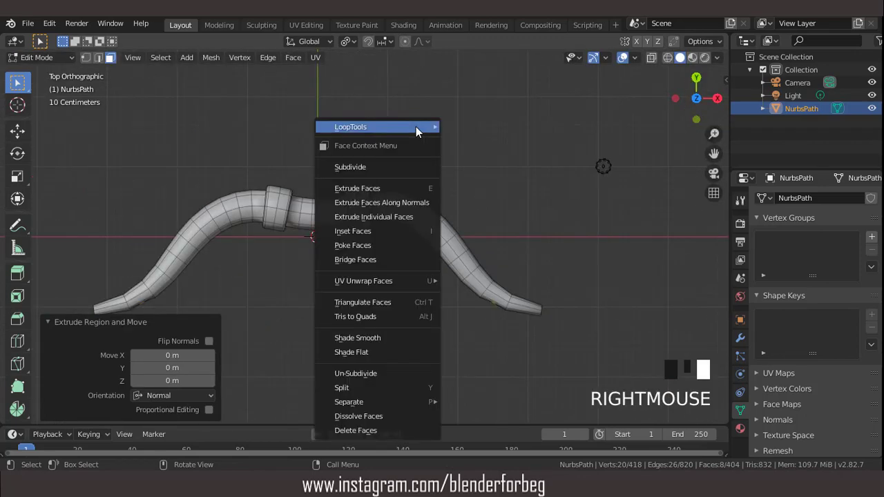
{"action": "left_click", "coordinate": [357, 259]}
{"action": "middle_click_drag", "start_coordinate": [368, 256], "coordinate": [413, 182]}
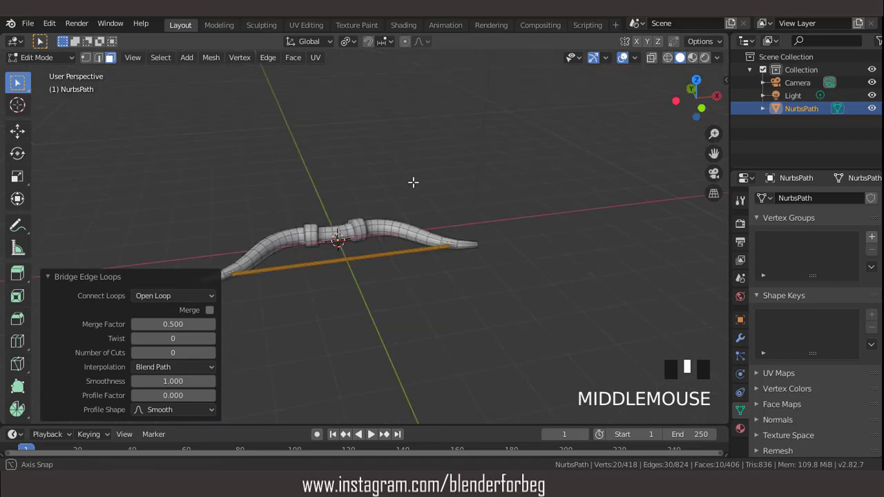
- Thin the bowstring by scaling its selected faces along the global Z axis, and return to Object Mode
{"action": "scroll", "coordinate": [418, 211], "scroll_direction": "up", "scroll_amount": 2}
{"action": "key", "text": "Tab"}
{"action": "middle_click_drag", "start_coordinate": [418, 211], "coordinate": [296, 260]}
{"action": "scroll", "coordinate": [481, 211], "scroll_direction": "up", "scroll_amount": 4}
{"action": "key", "text": "Tab"}
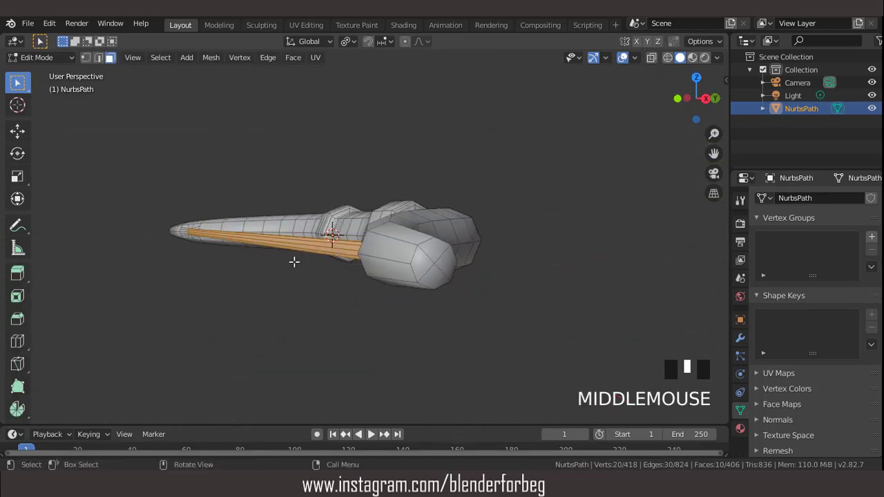
{"action": "key", "text": "s"}
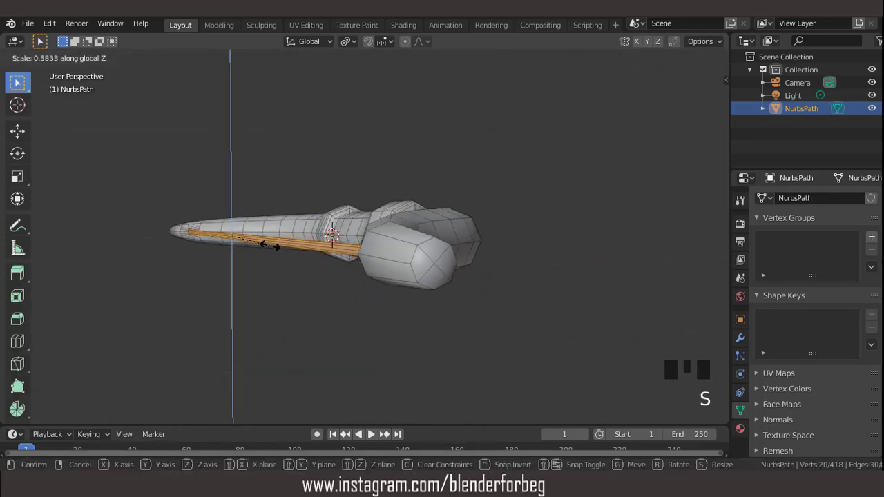
{"action": "left_click", "coordinate": [310, 248]}
{"action": "middle_click_drag", "start_coordinate": [309, 249], "coordinate": [574, 95]}
{"action": "key", "text": "s"}
{"action": "key", "text": "z"}
{"action": "left_click", "coordinate": [553, 248]}
{"action": "scroll", "coordinate": [531, 257], "scroll_direction": "down", "scroll_amount": 3}
{"action": "key", "text": "Tab"}
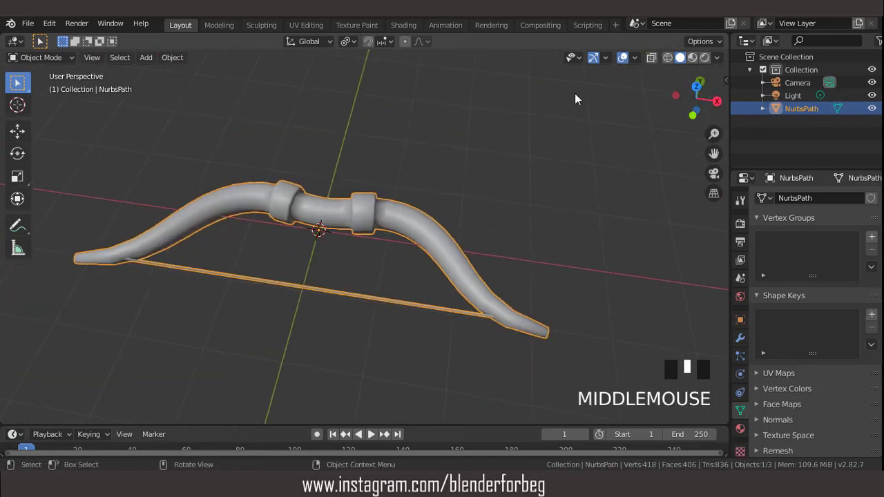
- Inspect the bow and its string with the viewport overlays temporarily hidden
{"action": "left_click", "coordinate": [622, 58]}
{"action": "scroll", "coordinate": [500, 180], "scroll_direction": "up", "scroll_amount": 3}
{"action": "middle_click_drag", "start_coordinate": [500, 179], "coordinate": [542, 148]}
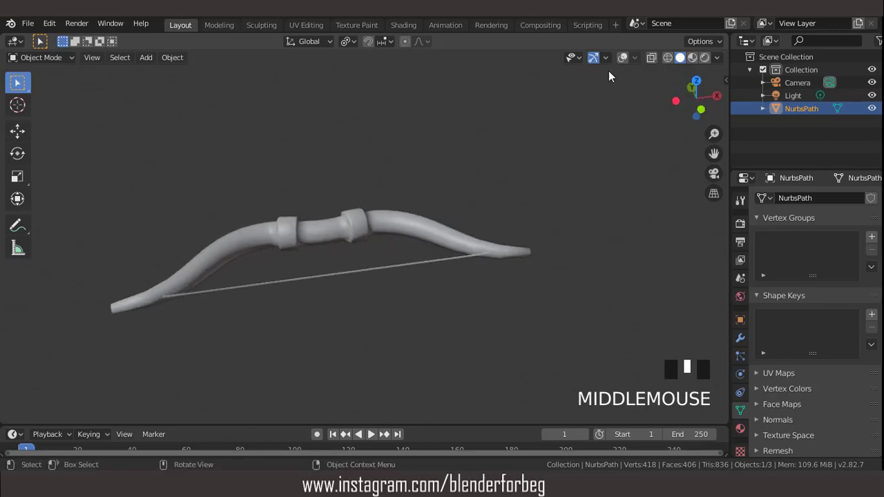
{"action": "left_click", "coordinate": [622, 59]}
- Add a mesh cylinder with 8 vertices at the world origin
{"action": "key", "text": "KP_7"}
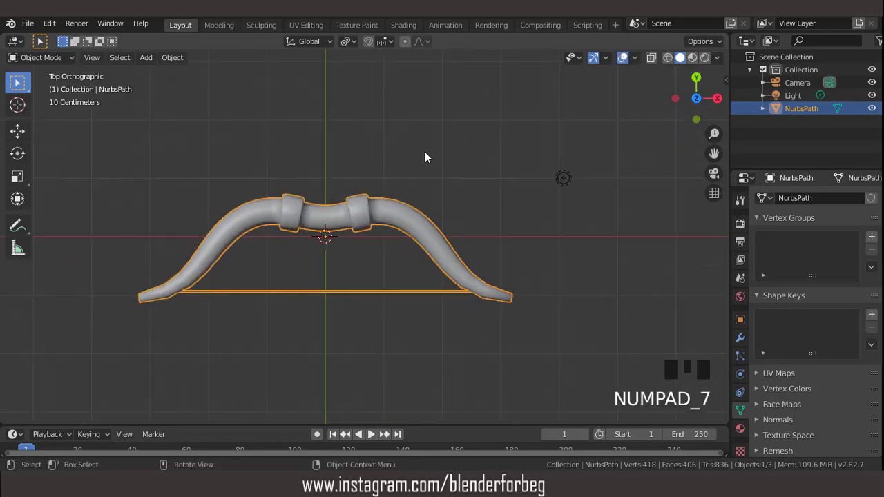
{"action": "scroll", "coordinate": [145, 88], "scroll_direction": "down", "scroll_amount": 2}
{"action": "left_click", "coordinate": [149, 58]}
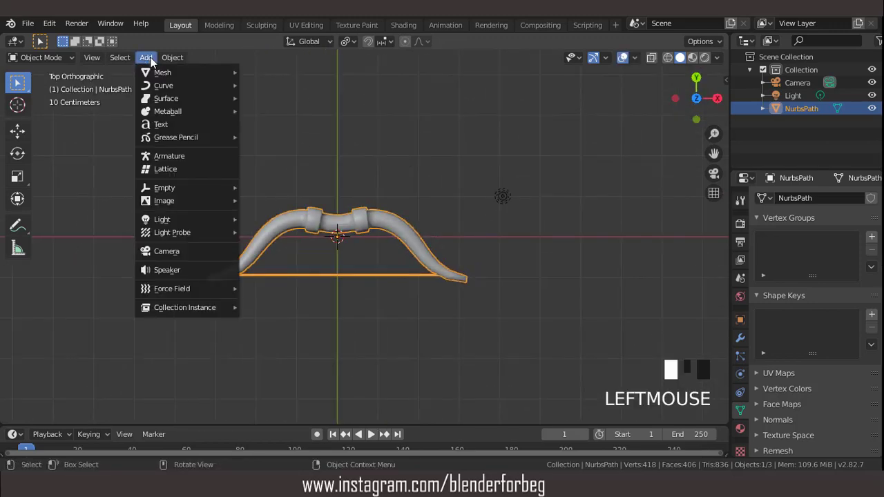
{"action": "mouse_move", "coordinate": [160, 77]}
{"action": "left_click", "coordinate": [282, 136]}
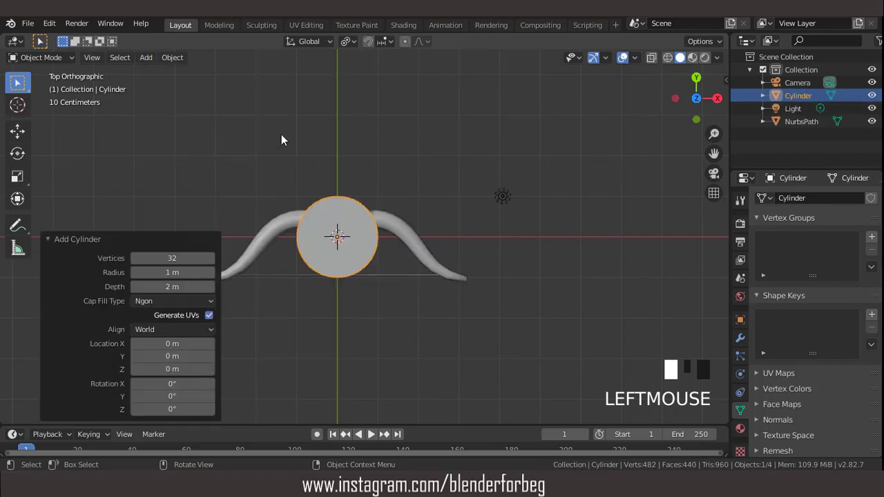
{"action": "left_click", "coordinate": [156, 258]}
{"action": "type", "text": "8"}
{"action": "key", "text": "Return"}
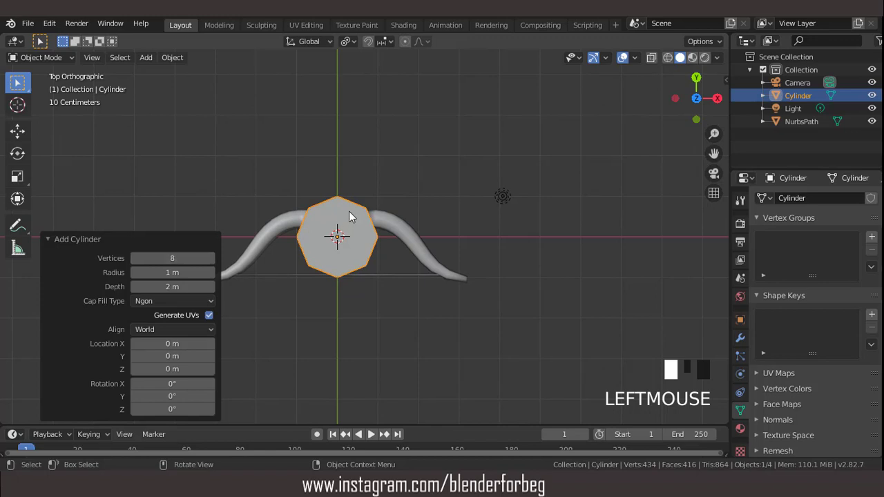
- Narrow the cylinder to about 0.17 of its size in X and Y, locking the global Z axis
{"action": "scroll", "coordinate": [362, 185], "scroll_direction": "up", "scroll_amount": 2}
{"action": "middle_click_drag", "start_coordinate": [361, 186], "coordinate": [384, 117]}
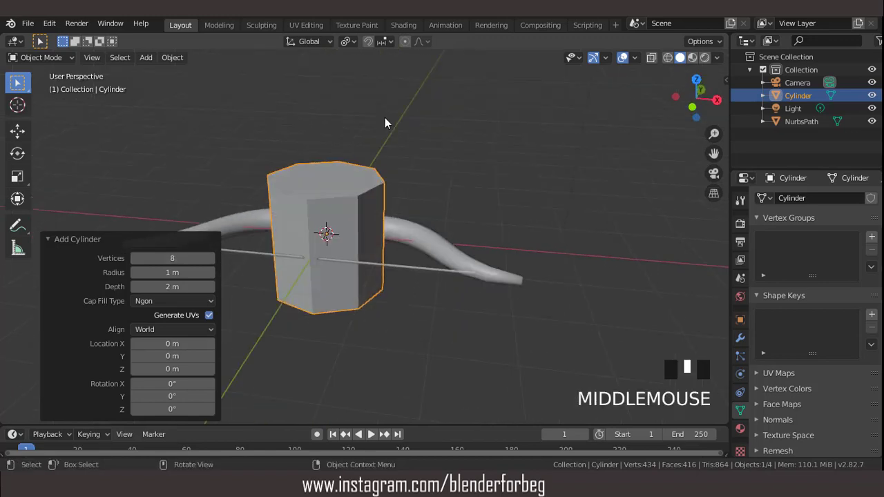
{"action": "key", "text": "KP_1"}
{"action": "key", "text": "s"}
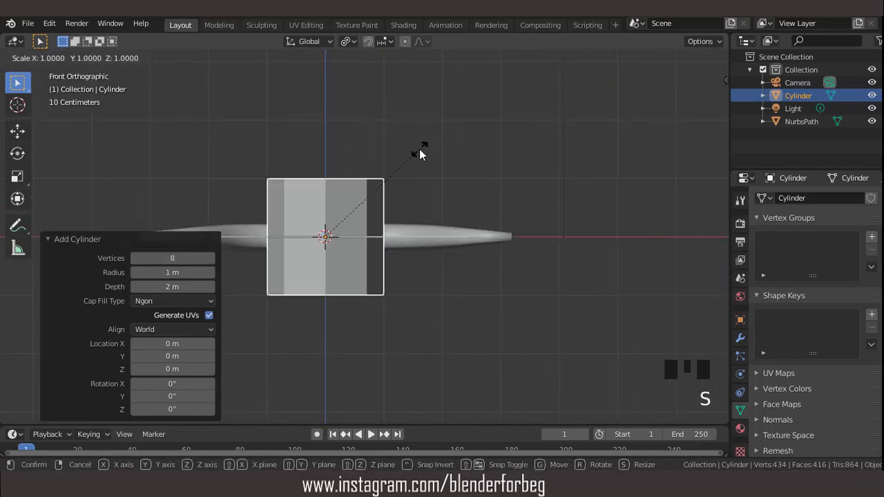
{"action": "key", "text": "shift+z"}
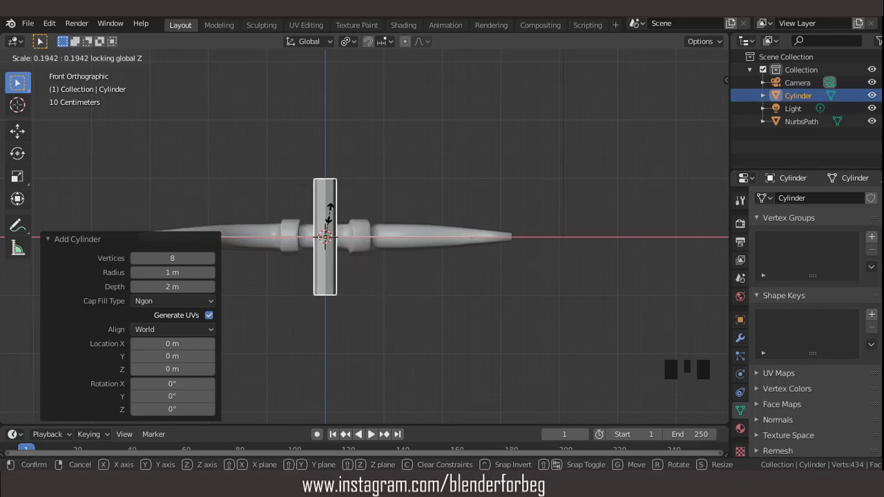
{"action": "left_click", "coordinate": [330, 210]}
- Rotate the cylinder 158° about Z so its flat sides line up with the axes
{"action": "key", "text": "KP_7"}
{"action": "scroll", "coordinate": [343, 237], "scroll_direction": "up", "scroll_amount": 6}
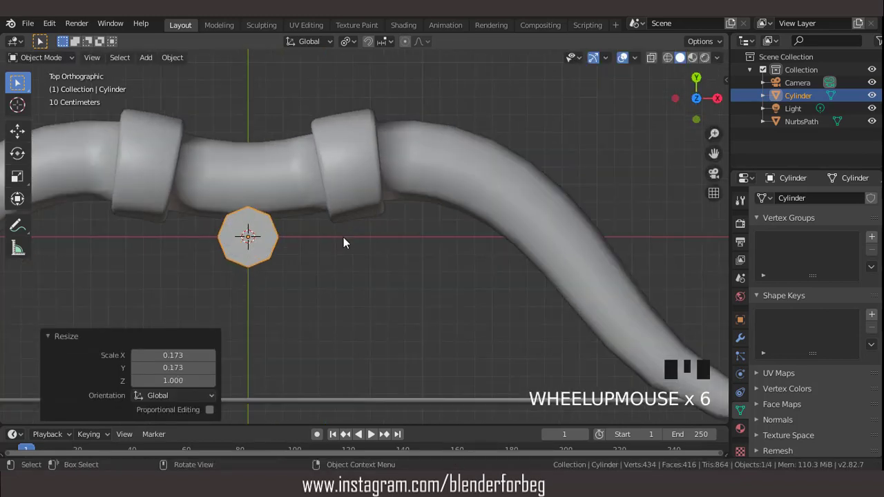
{"action": "left_click", "coordinate": [741, 321]}
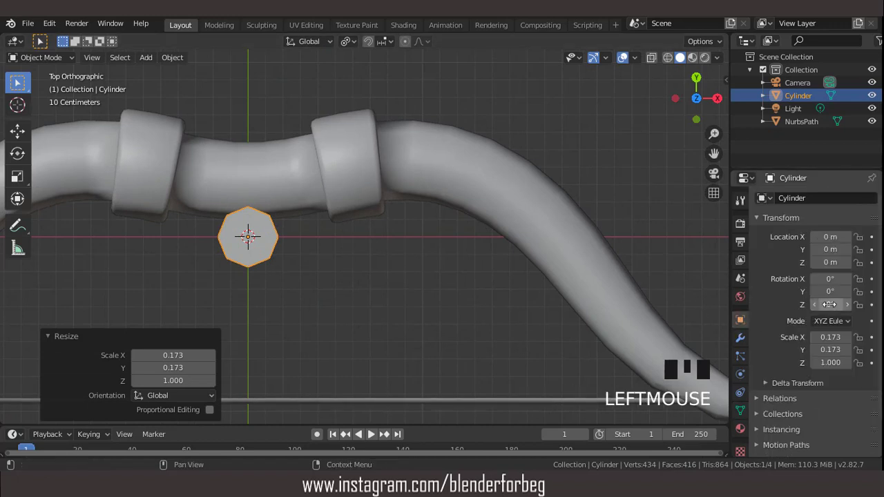
{"action": "left_click_drag", "start_coordinate": [831, 304], "coordinate": [870, 305]}
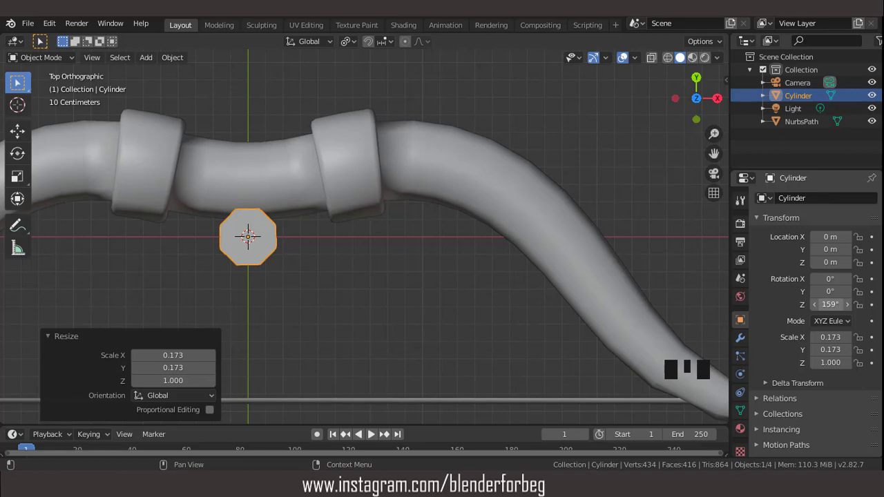
{"action": "scroll", "coordinate": [362, 259], "scroll_direction": "up", "scroll_amount": 3}
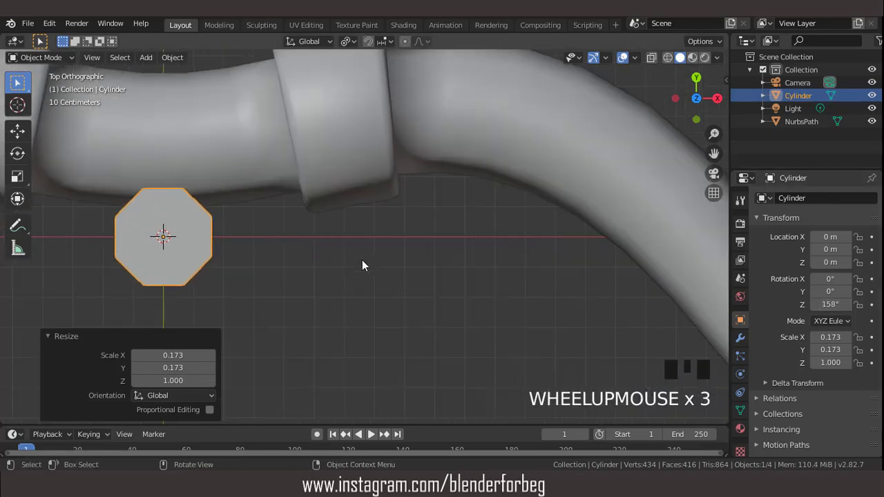
{"action": "scroll", "coordinate": [363, 261], "scroll_direction": "down", "scroll_amount": 3}
{"action": "scroll", "coordinate": [363, 260], "scroll_direction": "down", "scroll_amount": 2}
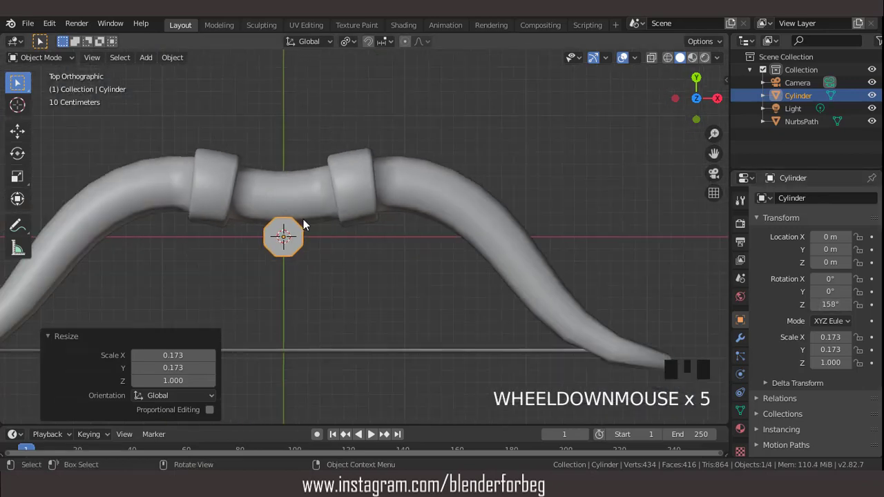
- Apply all transforms to the cylinder and set its X rotation to 90°
{"action": "middle_click_drag", "start_coordinate": [303, 219], "coordinate": [294, 126]}
{"action": "key", "text": "ctrl+a"}
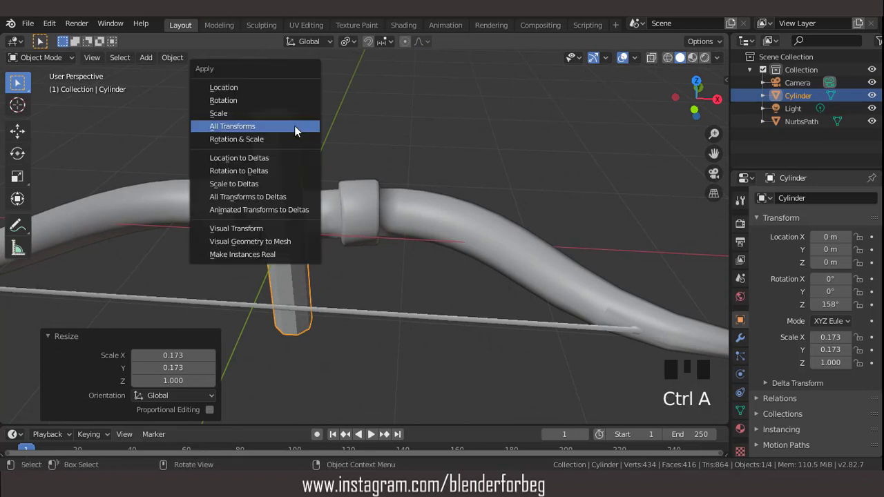
{"action": "left_click", "coordinate": [284, 128]}
{"action": "scroll", "coordinate": [280, 122], "scroll_direction": "down", "scroll_amount": 4}
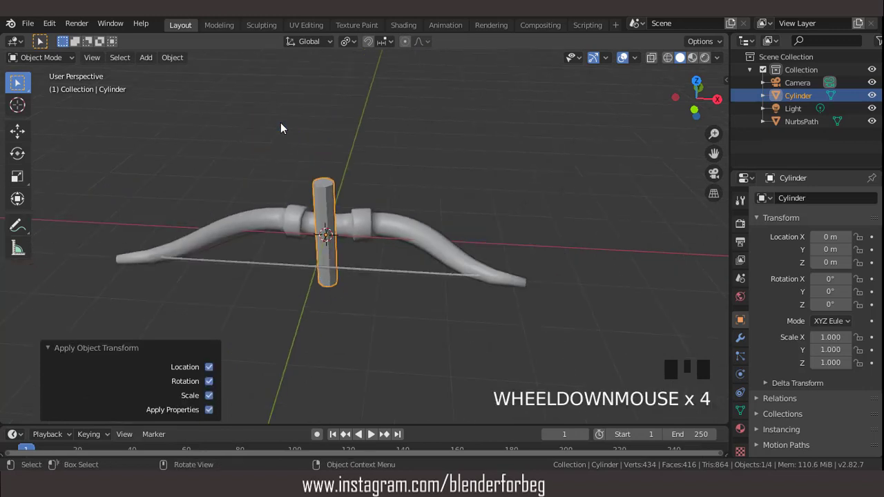
{"action": "middle_click_drag", "start_coordinate": [281, 122], "coordinate": [366, 125]}
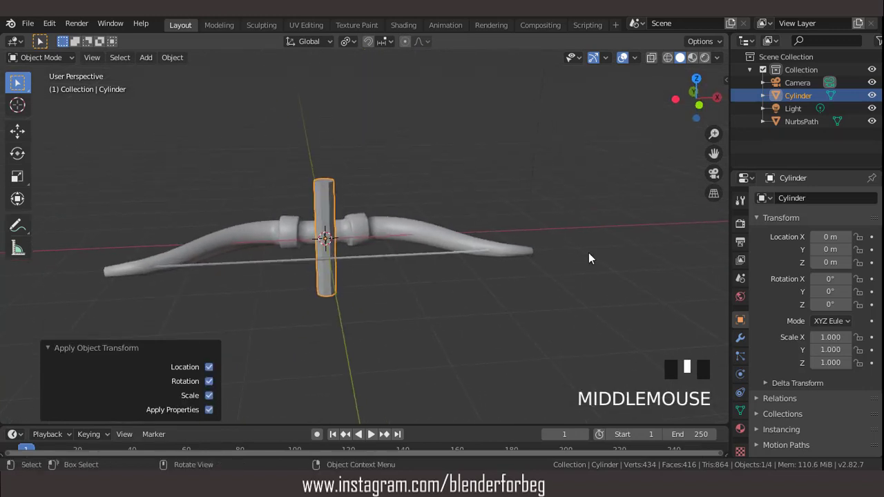
{"action": "left_click", "coordinate": [825, 279]}
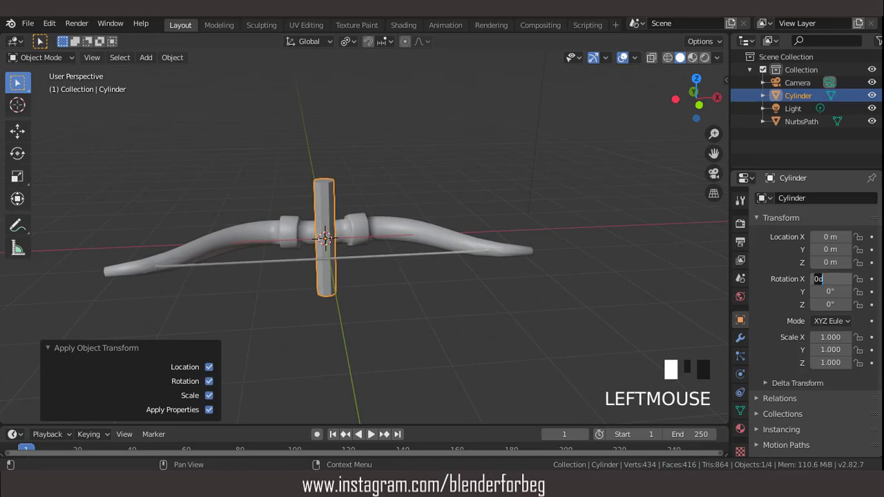
{"action": "key", "text": "Return"}
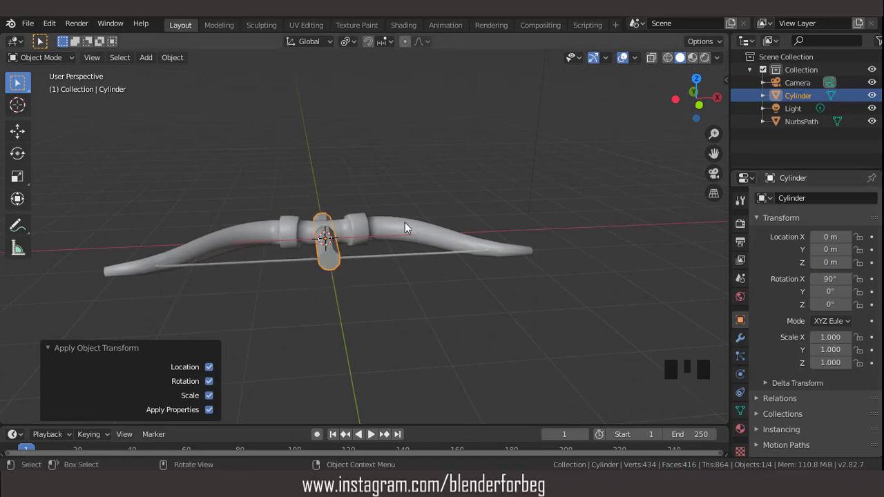
- Scale the cylinder uniformly to about 0.18, and stretch it about 6.65 times along the global Y axis
{"action": "key", "text": "KP_7"}
{"action": "scroll", "coordinate": [400, 222], "scroll_direction": "down", "scroll_amount": 2}
{"action": "key", "text": "s"}
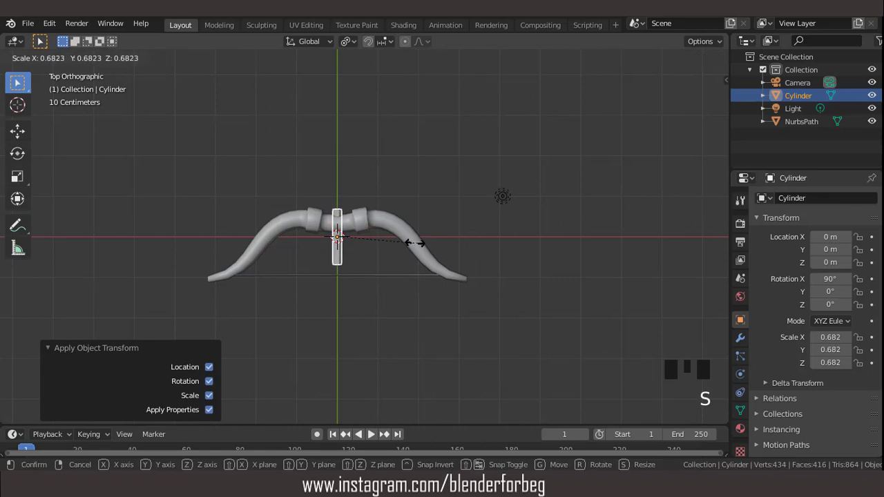
{"action": "left_click", "coordinate": [360, 235]}
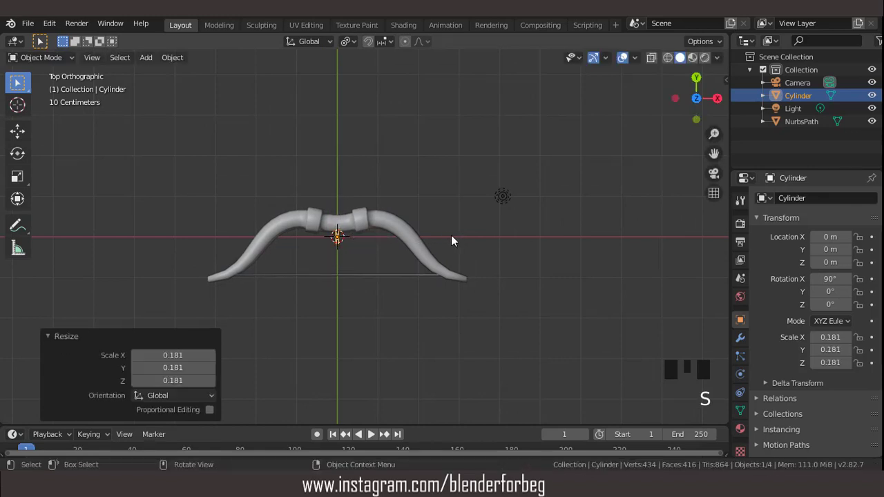
{"action": "key", "text": "s"}
{"action": "key", "text": "y"}
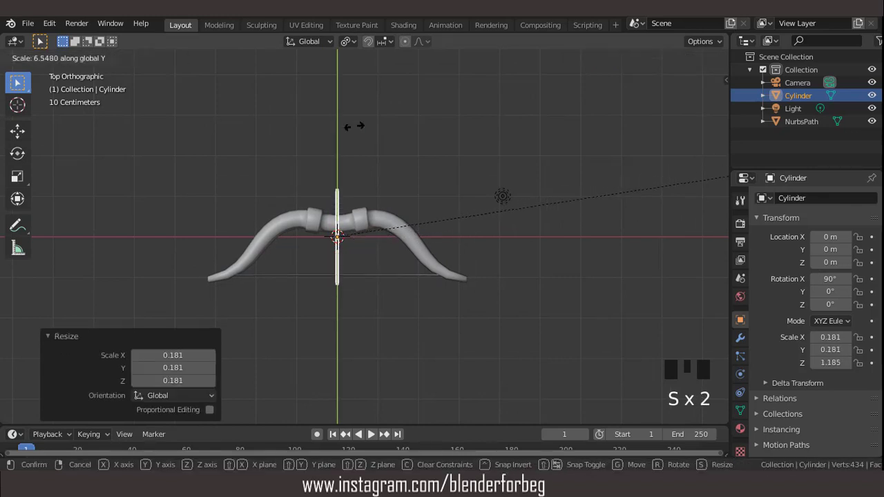
{"action": "left_click", "coordinate": [355, 126]}
{"action": "scroll", "coordinate": [370, 221], "scroll_direction": "up", "scroll_amount": 5}
{"action": "scroll", "coordinate": [353, 255], "scroll_direction": "down", "scroll_amount": 2}
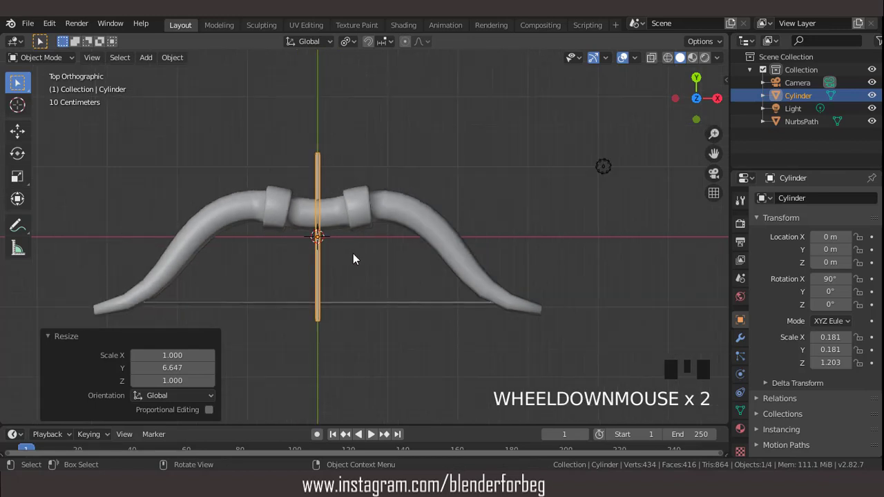
- Shrink the shaft uniformly to about 0.54 and lengthen it about 2.26 times along the global Y axis
{"action": "key", "text": "s"}
{"action": "left_click", "coordinate": [355, 256]}
{"action": "key", "text": "s"}
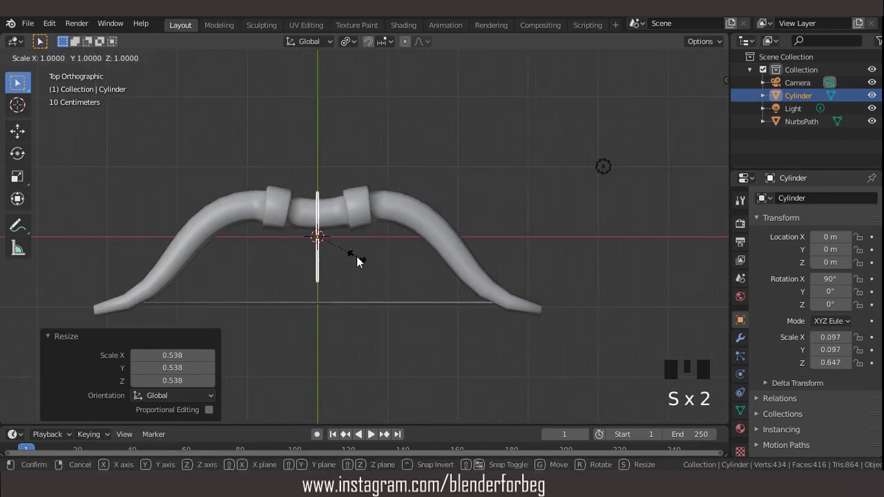
{"action": "key", "text": "y"}
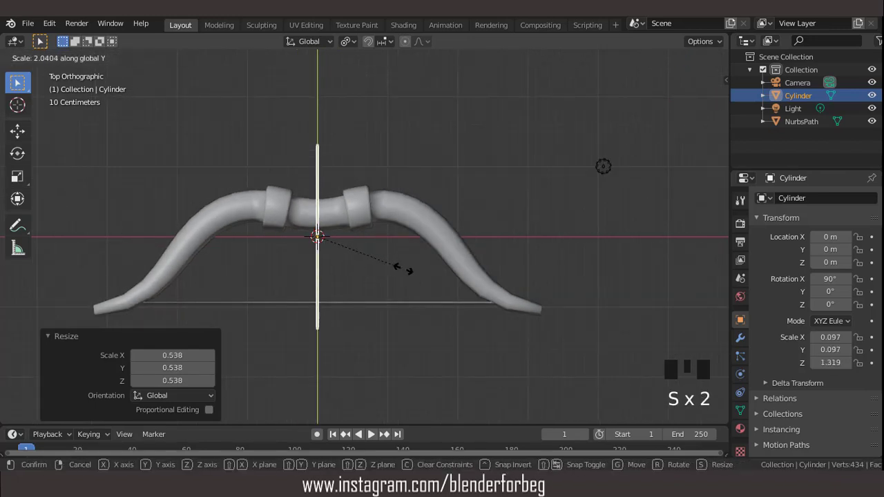
{"action": "left_click", "coordinate": [387, 280]}
- In Edit Mode, extrude the shaft's front end face in place and enlarge it about 4 times
{"action": "scroll", "coordinate": [360, 281], "scroll_direction": "up", "scroll_amount": 2}
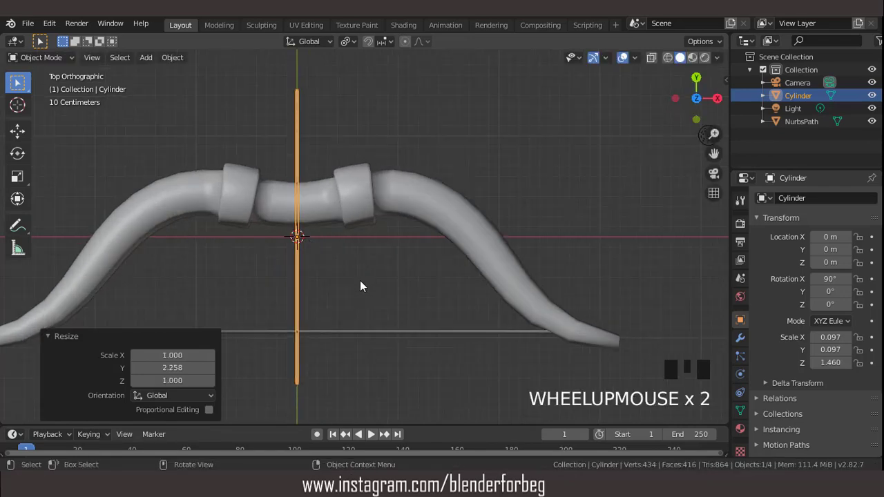
{"action": "scroll", "coordinate": [363, 295], "scroll_direction": "down", "scroll_amount": 3}
{"action": "middle_click_drag", "start_coordinate": [364, 294], "coordinate": [398, 190]}
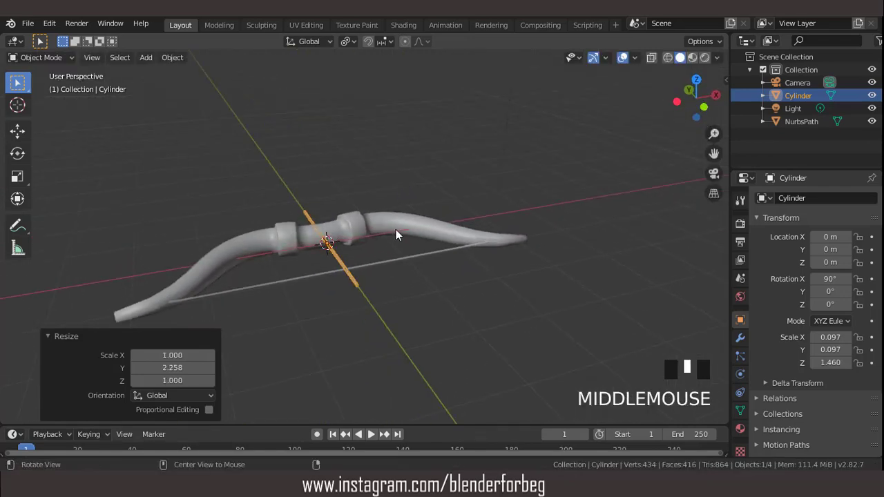
{"action": "mouse_move", "coordinate": [395, 230]}
{"action": "middle_mouse_down"}
{"action": "mouse_move", "coordinate": [441, 209]}
{"action": "mouse_move", "coordinate": [404, 259]}
{"action": "mouse_move", "coordinate": [409, 239]}
{"action": "middle_mouse_up"}
{"action": "scroll", "coordinate": [409, 239], "scroll_direction": "up", "scroll_amount": 3}
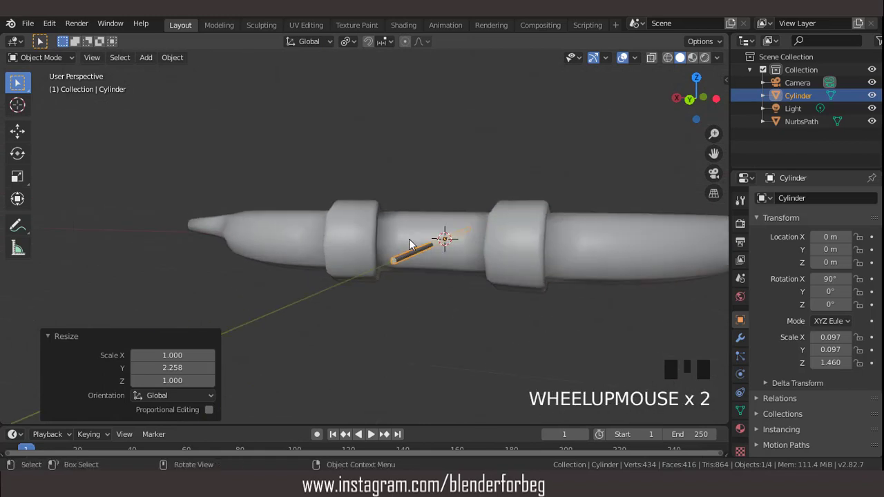
{"action": "key", "text": "Tab"}
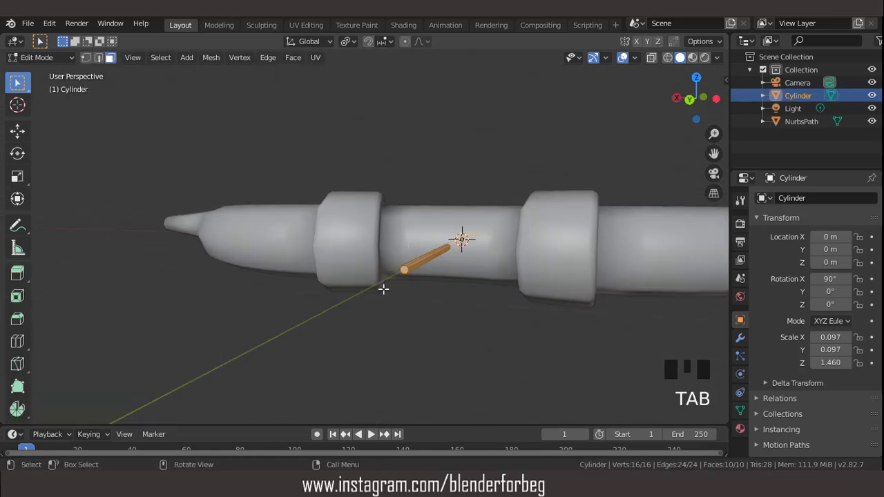
{"action": "left_click", "coordinate": [401, 271]}
{"action": "scroll", "coordinate": [451, 301], "scroll_direction": "up", "scroll_amount": 1}
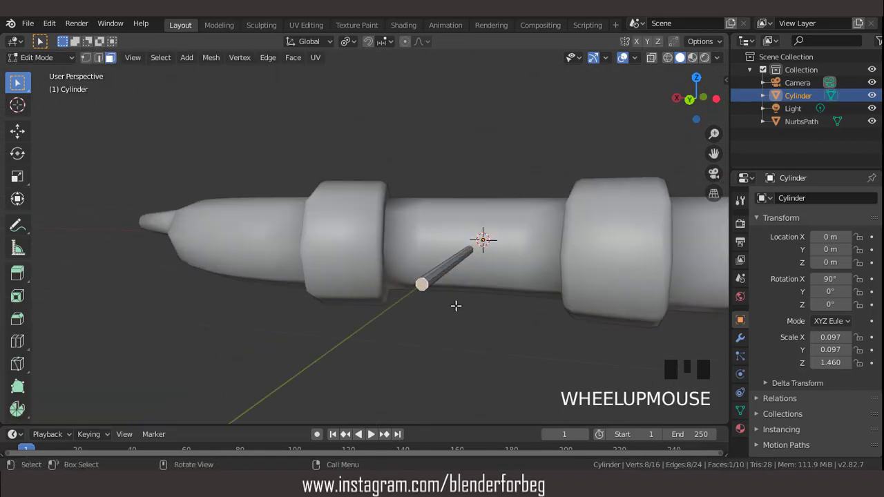
{"action": "key", "text": "e"}
{"action": "key", "text": "s"}
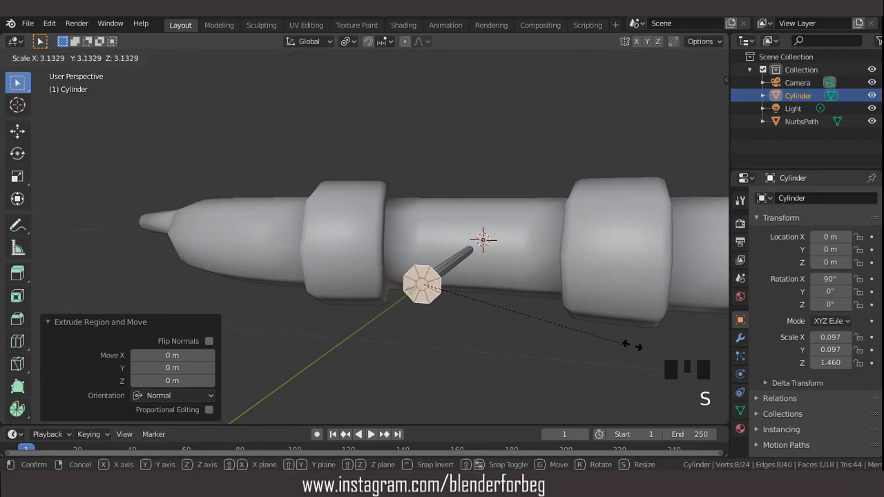
{"action": "left_click", "coordinate": [679, 366]}
- Flatten the enlarged end face to about 0.45 along Z and widen it about 1.95 times along X
{"action": "scroll", "coordinate": [556, 311], "scroll_direction": "down", "scroll_amount": 1}
{"action": "key", "text": "s"}
{"action": "key", "text": "z"}
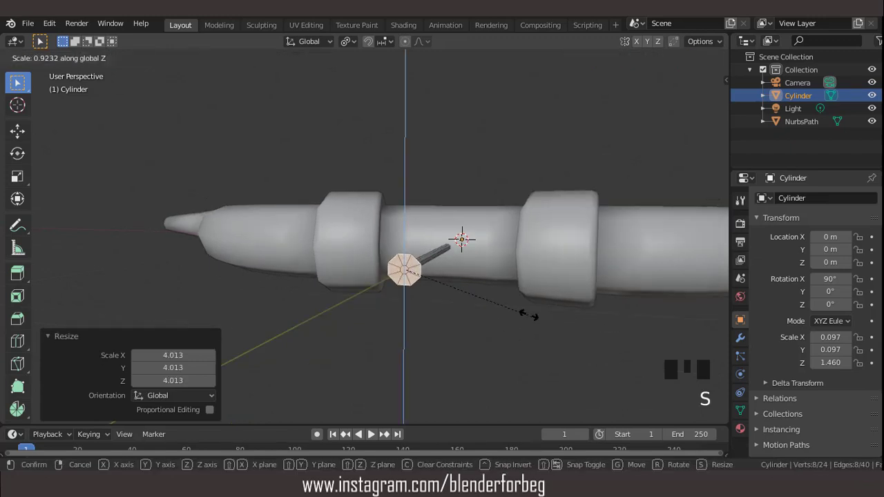
{"action": "left_click", "coordinate": [438, 281]}
{"action": "middle_click_drag", "start_coordinate": [438, 280], "coordinate": [428, 304]}
{"action": "key", "text": "s"}
{"action": "key", "text": "x"}
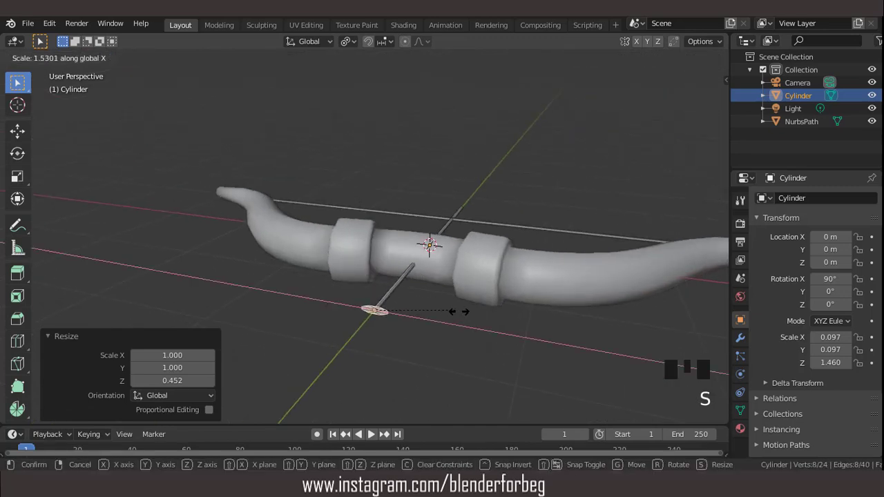
{"action": "left_click", "coordinate": [477, 315]}
- Widen the flattened end face a further 1.27 times or so along the global X axis
{"action": "mouse_move", "coordinate": [424, 302]}
{"action": "middle_mouse_down"}
{"action": "mouse_move", "coordinate": [362, 341]}
{"action": "mouse_move", "coordinate": [373, 378]}
{"action": "mouse_move", "coordinate": [414, 295]}
{"action": "middle_mouse_up"}
{"action": "scroll", "coordinate": [415, 295], "scroll_direction": "up", "scroll_amount": 4}
{"action": "key", "text": "s"}
{"action": "key", "text": "x"}
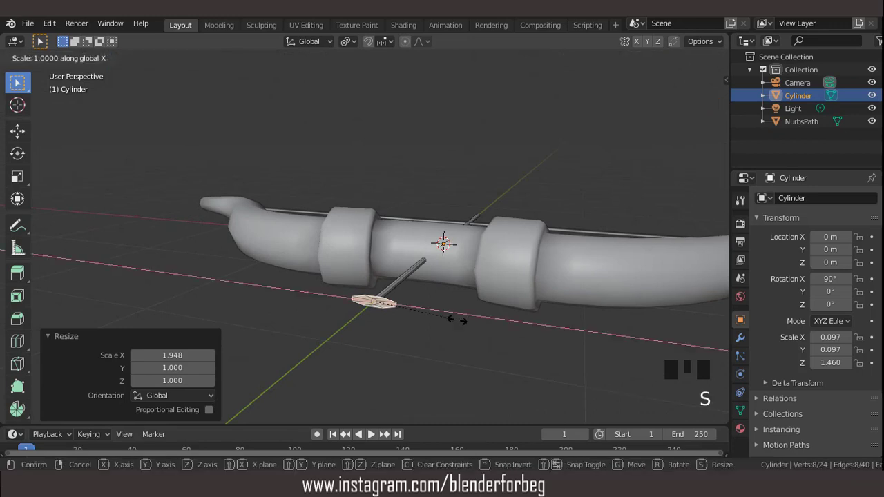
{"action": "left_click", "coordinate": [477, 326]}
- Extrude the flattened end face about 0.27 m along the global Y axis to form the arrowhead body
{"action": "middle_click_drag", "start_coordinate": [476, 326], "coordinate": [387, 328]}
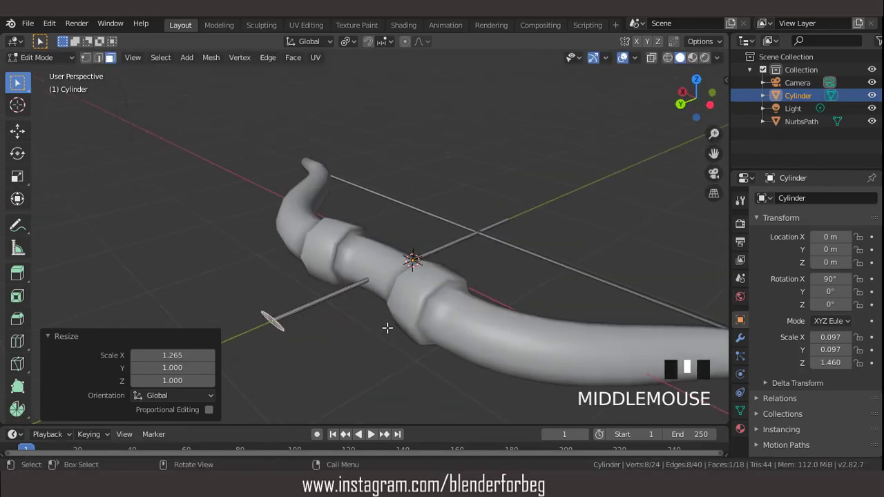
{"action": "key", "text": "e"}
{"action": "key", "text": "y"}
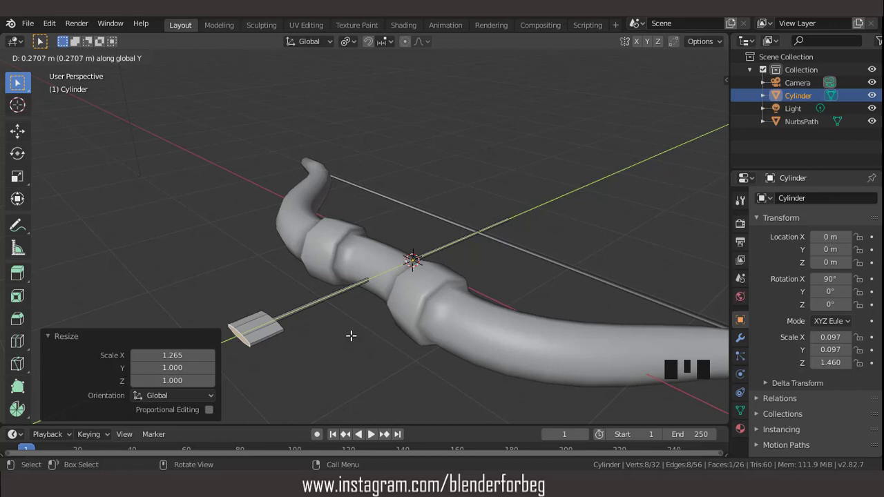
{"action": "left_click", "coordinate": [351, 336]}
- Merge the vertices of the arrowhead's front face into a single pointed tip and return to Object Mode
{"action": "middle_click_drag", "start_coordinate": [312, 322], "coordinate": [323, 281]}
{"action": "left_click", "coordinate": [85, 57]}
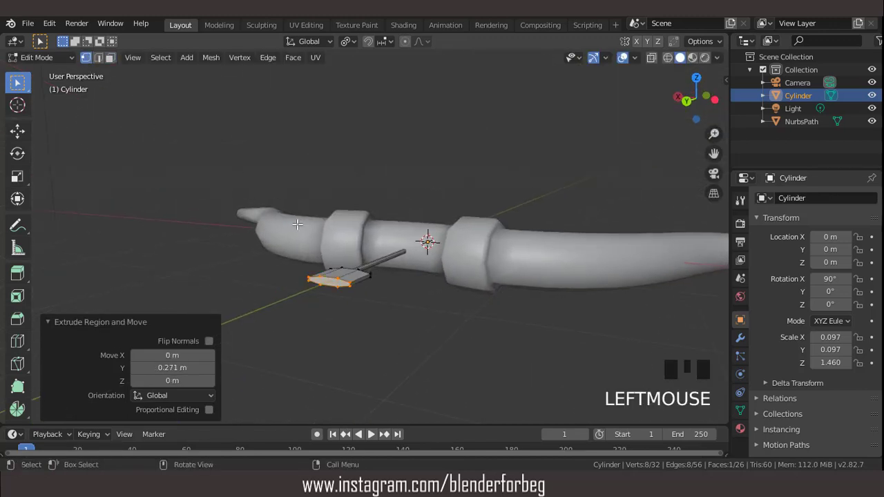
{"action": "key", "text": "alt"}
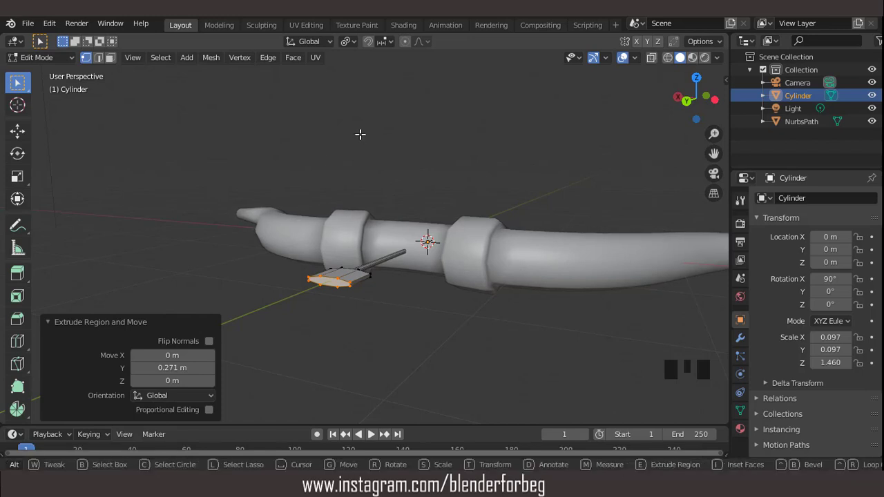
{"action": "left_click", "coordinate": [360, 134]}
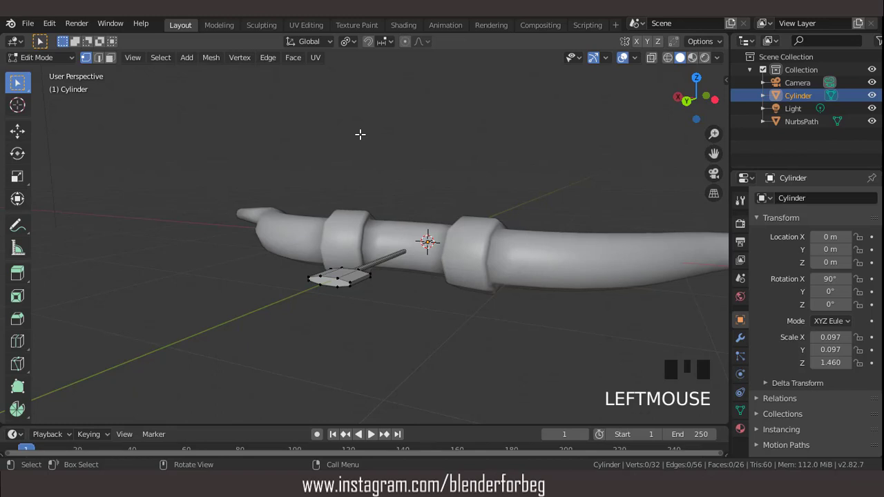
{"action": "left_click", "coordinate": [338, 278]}
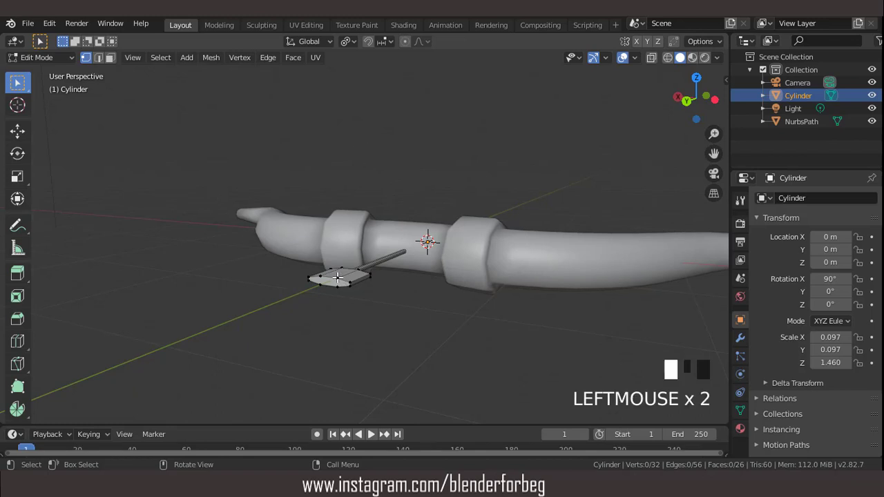
{"action": "key", "text": "alt+m"}
{"action": "left_click", "coordinate": [357, 182]}
{"action": "middle_click_drag", "start_coordinate": [364, 191], "coordinate": [376, 271]}
{"action": "scroll", "coordinate": [318, 277], "scroll_direction": "down", "scroll_amount": 2}
{"action": "key", "text": "Tab"}
{"action": "scroll", "coordinate": [377, 272], "scroll_direction": "up", "scroll_amount": 1}
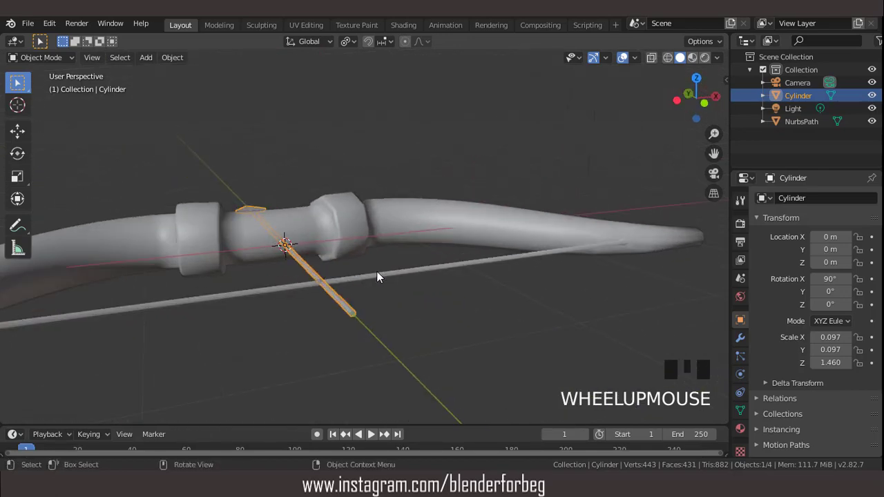
- In Edit Mode, extrude the arrow's rear end face about 0.117 m along negative Y and move it about 0.034 m further
{"action": "key", "text": "Tab"}
{"action": "scroll", "coordinate": [369, 308], "scroll_direction": "up", "scroll_amount": 2}
{"action": "middle_click_drag", "start_coordinate": [370, 307], "coordinate": [336, 318]}
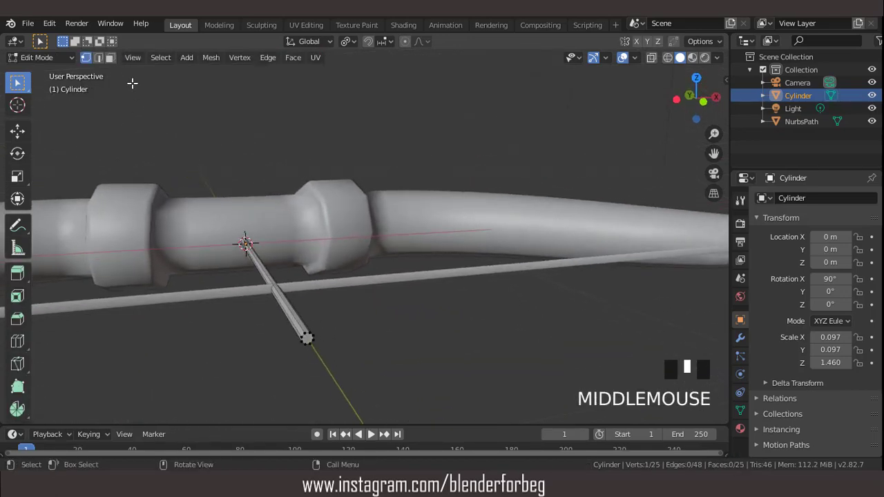
{"action": "left_click", "coordinate": [110, 59]}
{"action": "left_click", "coordinate": [306, 338]}
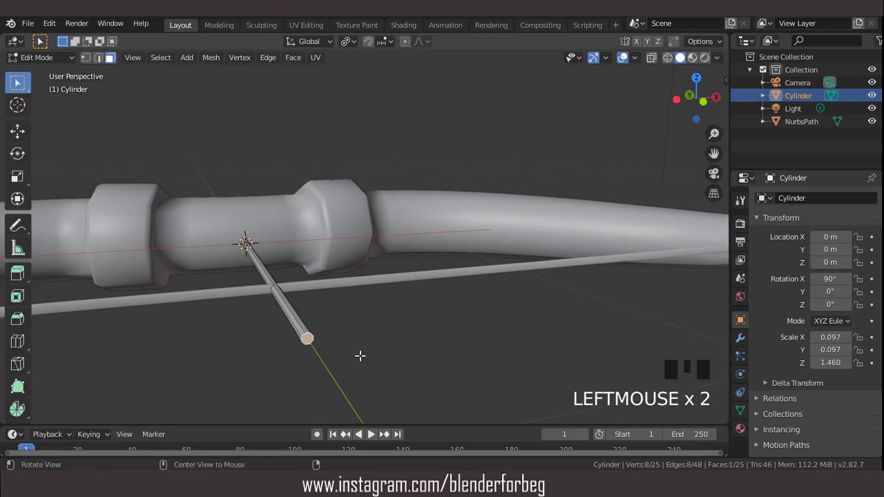
{"action": "middle_click_drag", "start_coordinate": [361, 357], "coordinate": [383, 339]}
{"action": "scroll", "coordinate": [423, 333], "scroll_direction": "down", "scroll_amount": 2}
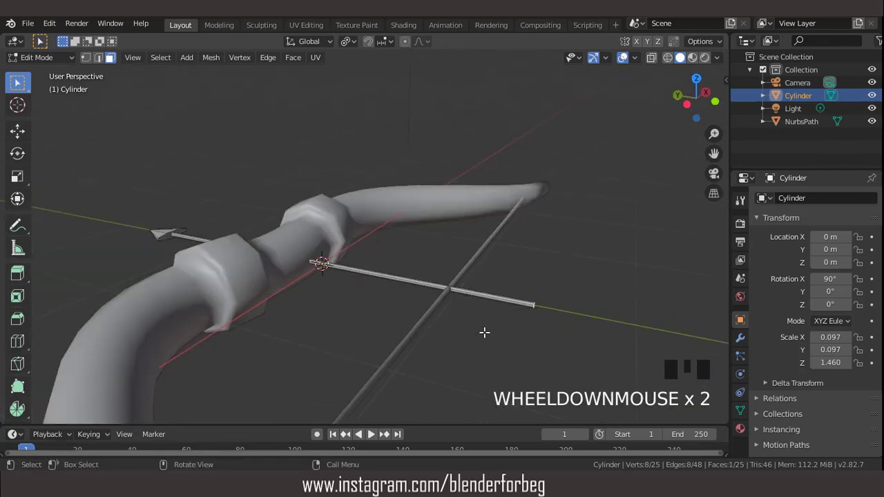
{"action": "key", "text": "e"}
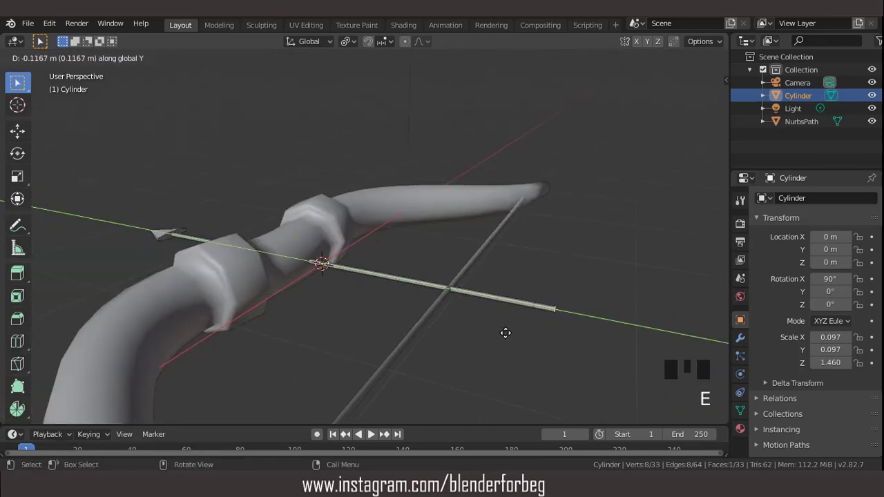
{"action": "left_click", "coordinate": [505, 333]}
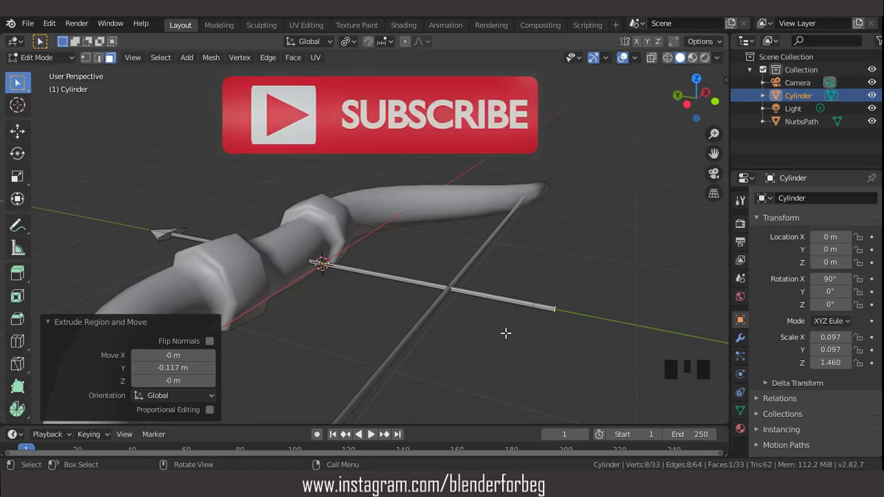
{"action": "key", "text": "g"}
{"action": "left_click", "coordinate": [510, 333]}
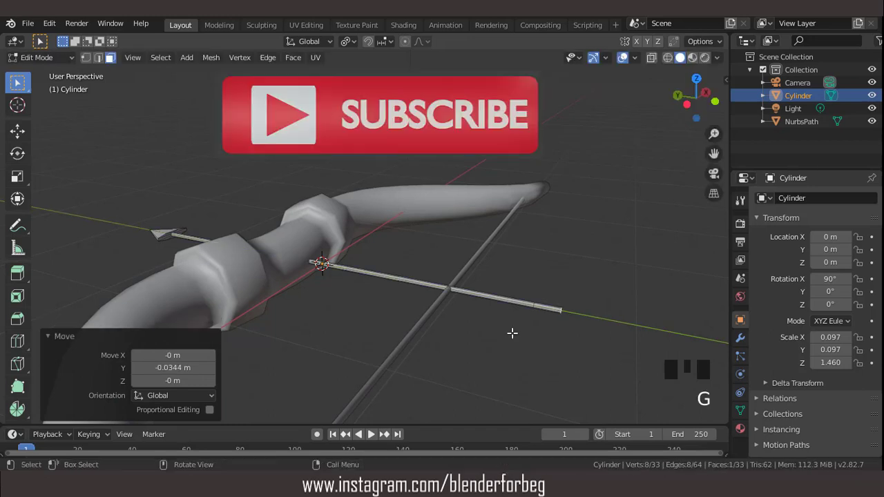
- Extrude the shaft's rear end face again by a short length along the Y axis to form the tail end
{"action": "key", "text": "e"}
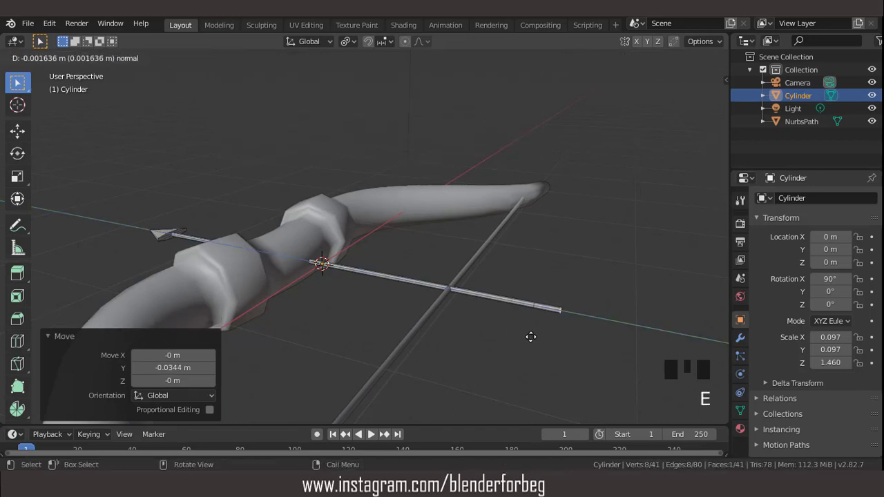
{"action": "right_click", "coordinate": [530, 336]}
{"action": "key", "text": "e"}
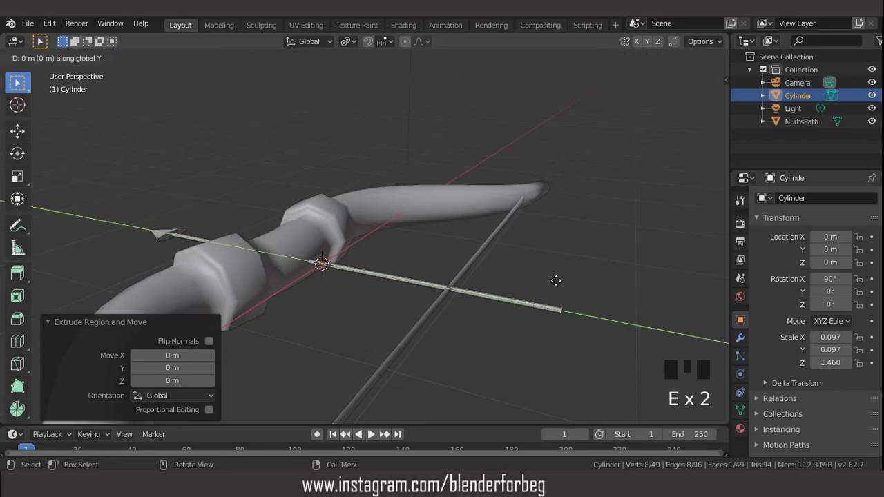
{"action": "left_click", "coordinate": [560, 282]}
- Extrude two opposite side faces of the rear shaft segment along their normals with an offset of about -1.24 m to form fletching
{"action": "middle_click_drag", "start_coordinate": [560, 282], "coordinate": [354, 250]}
{"action": "scroll", "coordinate": [354, 250], "scroll_direction": "up", "scroll_amount": 2}
{"action": "middle_click_drag", "start_coordinate": [235, 189], "coordinate": [239, 252]}
{"action": "left_click", "coordinate": [182, 254]}
{"action": "left_click", "coordinate": [493, 270], "text": "shift"}
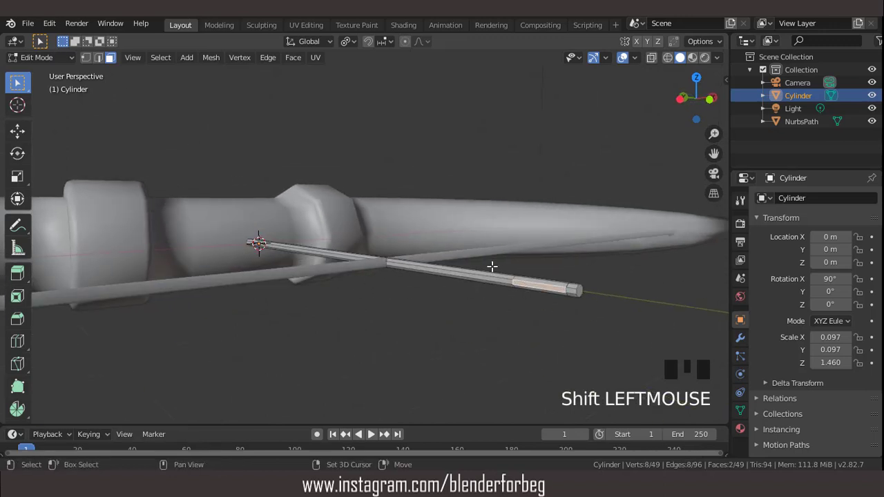
{"action": "middle_click_drag", "start_coordinate": [494, 270], "coordinate": [438, 292]}
{"action": "key", "text": "KP_7"}
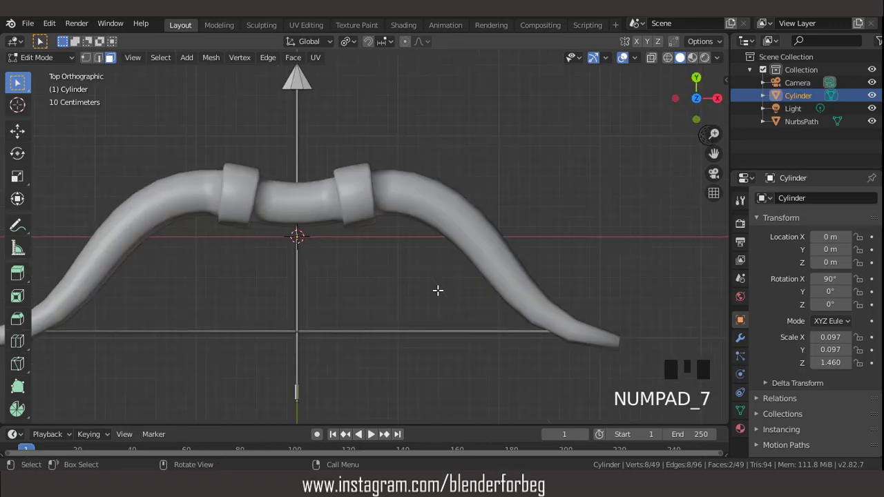
{"action": "left_click", "coordinate": [301, 59]}
{"action": "left_click", "coordinate": [310, 84]}
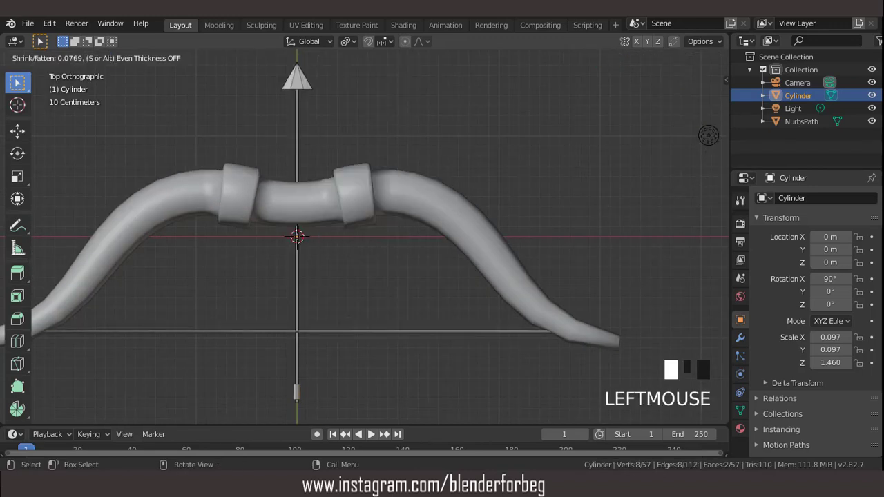
{"action": "left_click", "coordinate": [390, 370]}
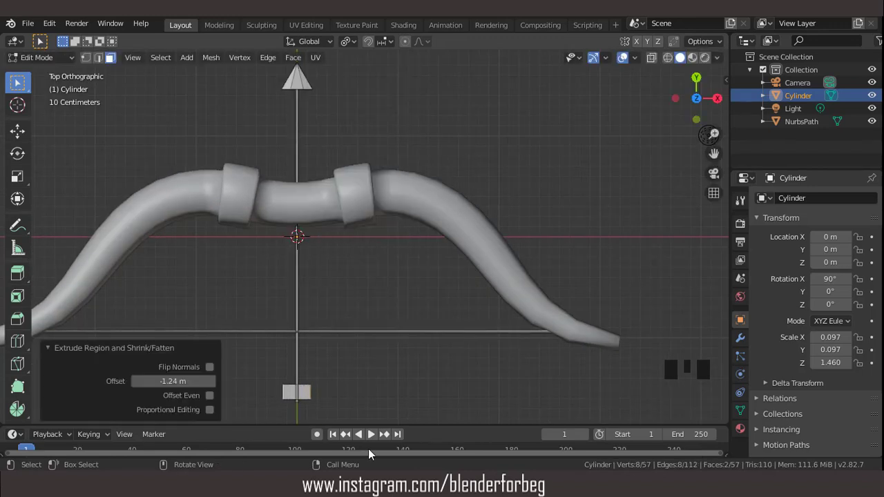
- Sweep the fletching's outer faces back about 0.077 m along negative Y and return to Object Mode
{"action": "key", "text": "g"}
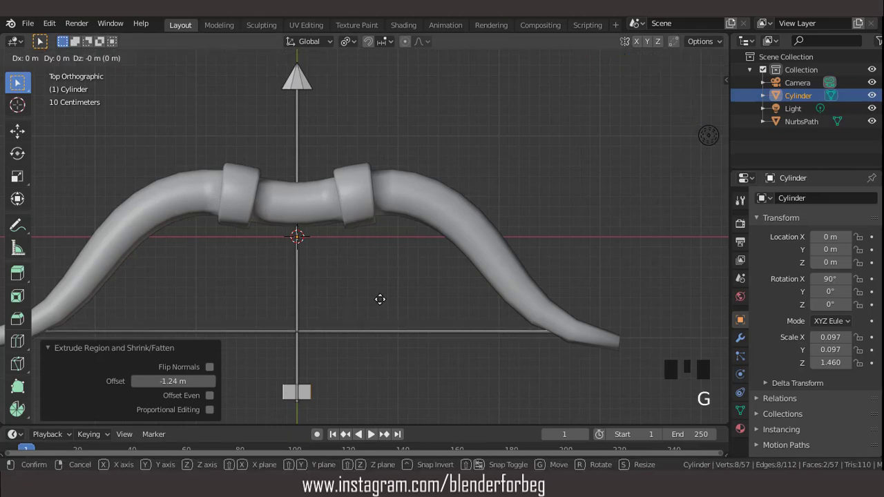
{"action": "left_click", "coordinate": [380, 307]}
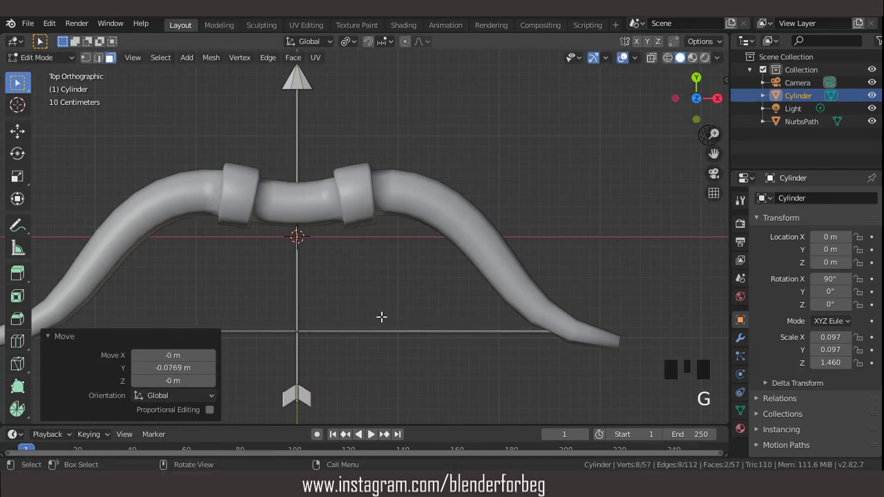
{"action": "scroll", "coordinate": [380, 318], "scroll_direction": "down", "scroll_amount": 3}
{"action": "middle_click_drag", "start_coordinate": [381, 317], "coordinate": [484, 222]}
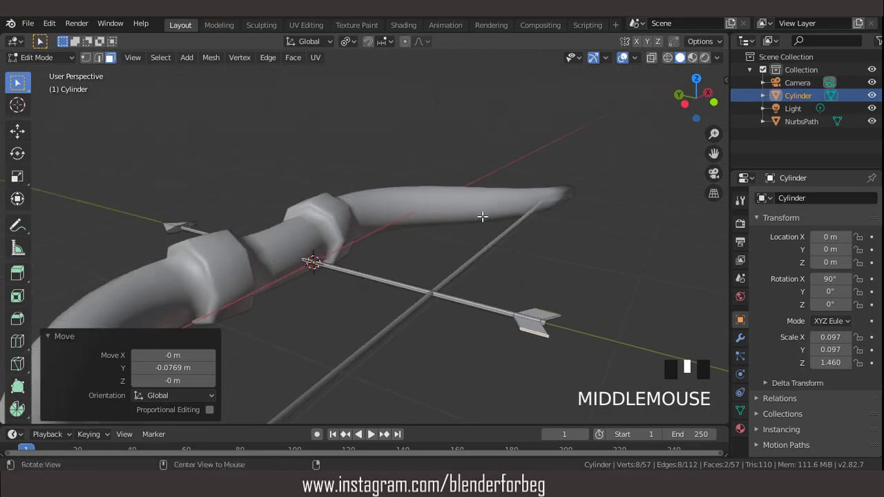
{"action": "scroll", "coordinate": [484, 222], "scroll_direction": "down", "scroll_amount": 2}
{"action": "key", "text": "Tab"}
{"action": "middle_click_drag", "start_coordinate": [424, 292], "coordinate": [413, 255]}
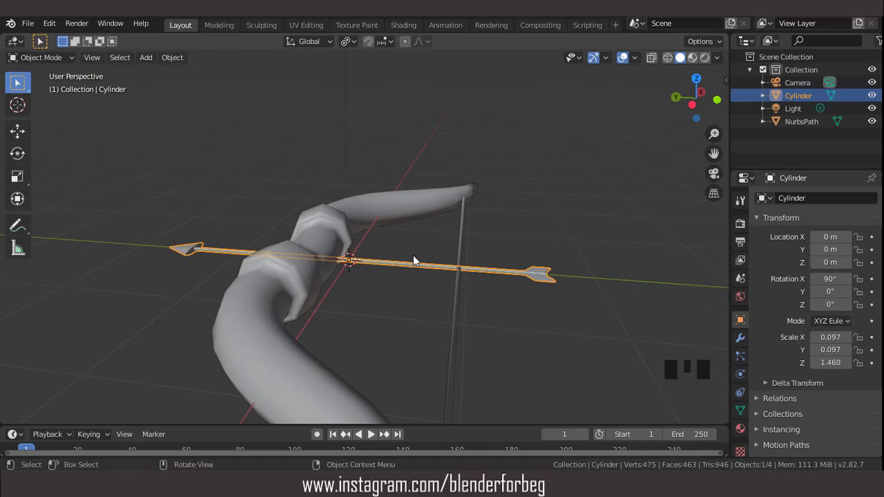
- Tilt the arrow to about 97.9° X rotation and raise it about 0.229 m along the global Z axis
{"action": "left_click_drag", "start_coordinate": [829, 292], "coordinate": [833, 292]}
{"action": "left_click", "coordinate": [831, 291]}
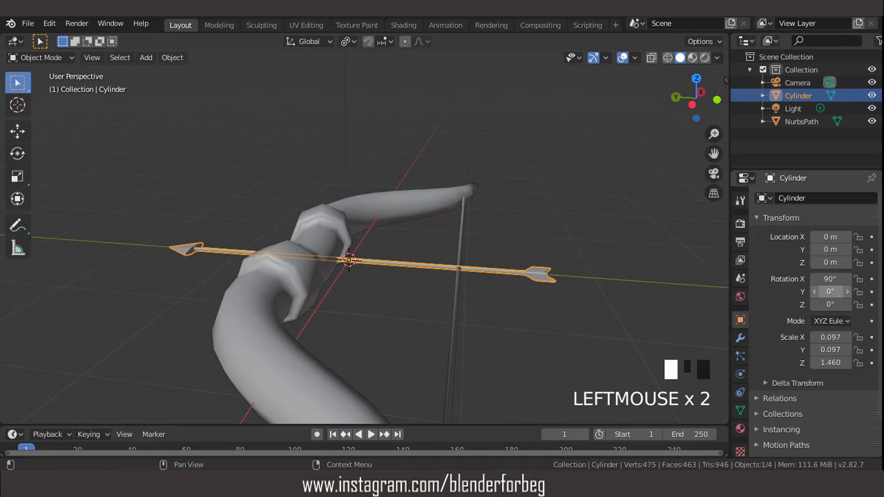
{"action": "mouse_move", "coordinate": [830, 279]}
{"action": "left_mouse_down"}
{"action": "mouse_move", "coordinate": [850, 279]}
{"action": "mouse_move", "coordinate": [833, 279]}
{"action": "left_mouse_up"}
{"action": "key", "text": "g"}
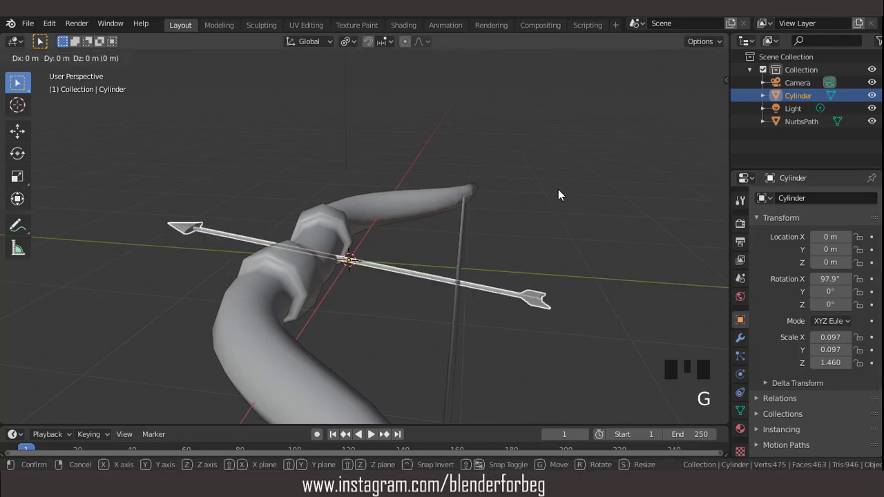
{"action": "key", "text": "z"}
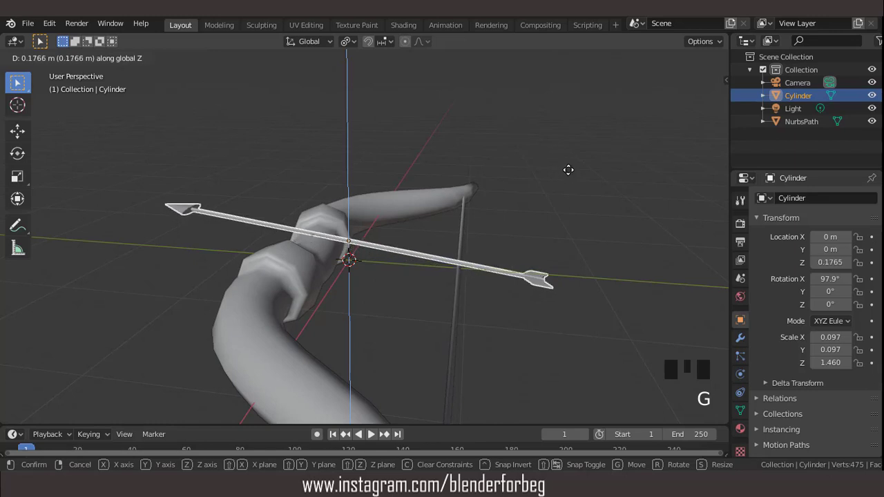
{"action": "left_click", "coordinate": [571, 166]}
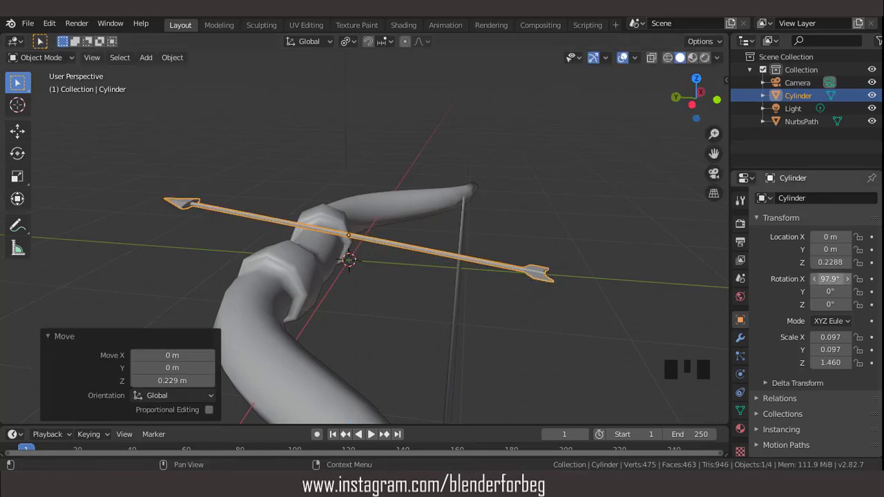
- Set the arrow's X rotation to about 98.7° and lower it about 0.047 m along the global Z axis
{"action": "mouse_move", "coordinate": [830, 279]}
{"action": "left_mouse_down"}
{"action": "mouse_move", "coordinate": [822, 279]}
{"action": "mouse_move", "coordinate": [845, 287]}
{"action": "left_mouse_up"}
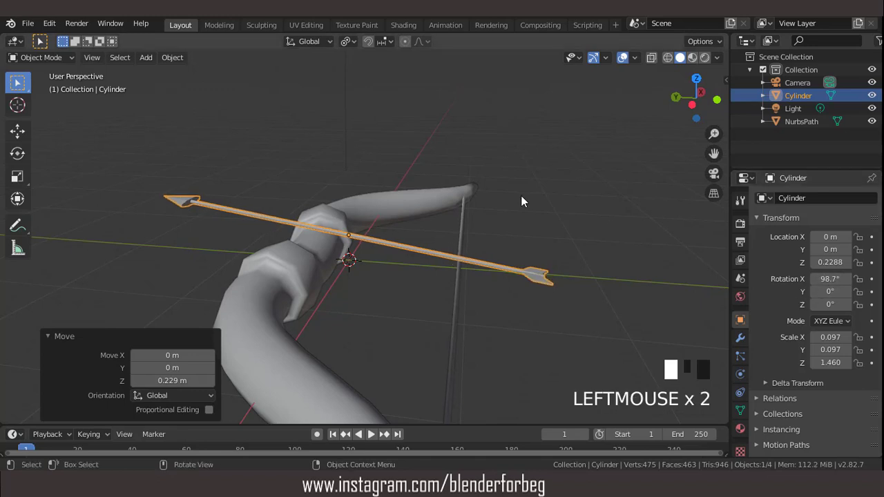
{"action": "key", "text": "g"}
{"action": "key", "text": "z"}
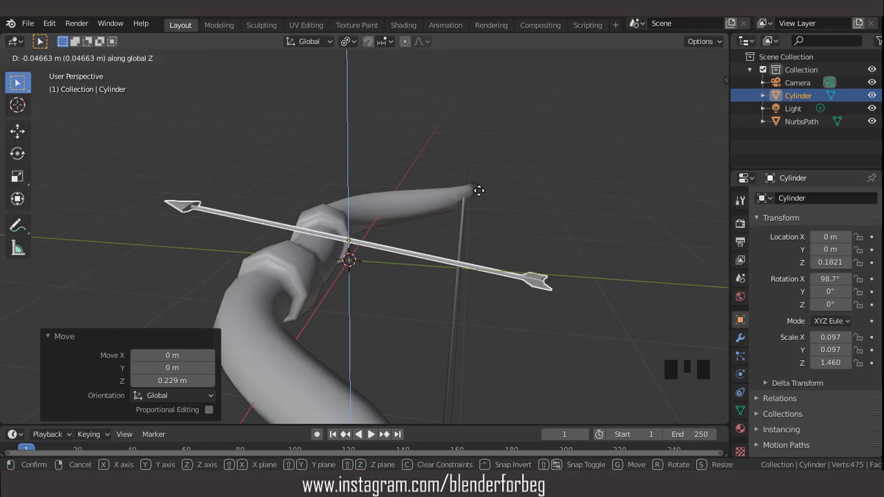
{"action": "left_click", "coordinate": [478, 190]}
- Select the bow and show the scene in Material Preview shading from the top view
{"action": "scroll", "coordinate": [380, 208], "scroll_direction": "down", "scroll_amount": 3}
{"action": "middle_click_drag", "start_coordinate": [375, 209], "coordinate": [374, 240]}
{"action": "scroll", "coordinate": [359, 225], "scroll_direction": "down", "scroll_amount": 3}
{"action": "left_click", "coordinate": [374, 208]}
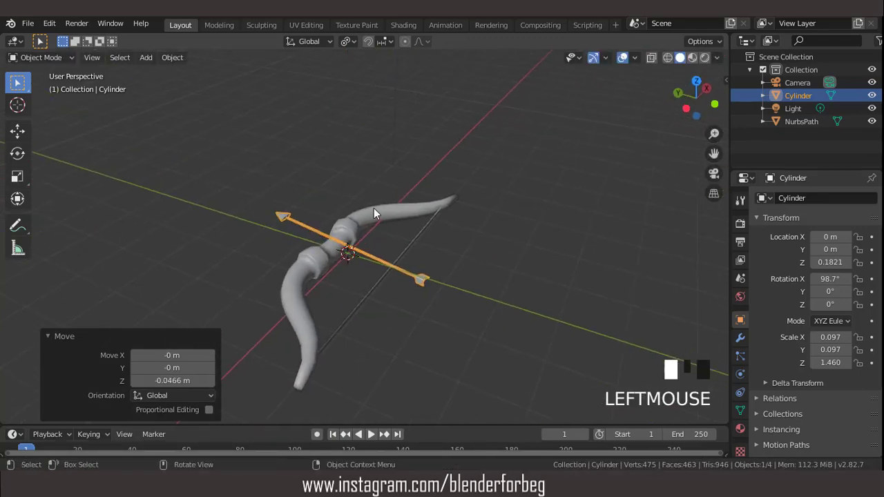
{"action": "scroll", "coordinate": [385, 224], "scroll_direction": "up", "scroll_amount": 2}
{"action": "scroll", "coordinate": [377, 219], "scroll_direction": "down", "scroll_amount": 2}
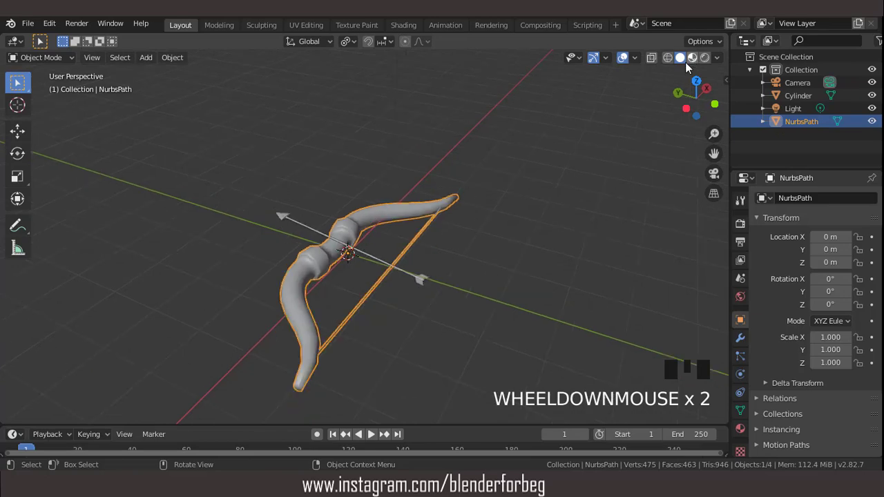
{"action": "left_click", "coordinate": [692, 58]}
{"action": "key", "text": "KP_7"}
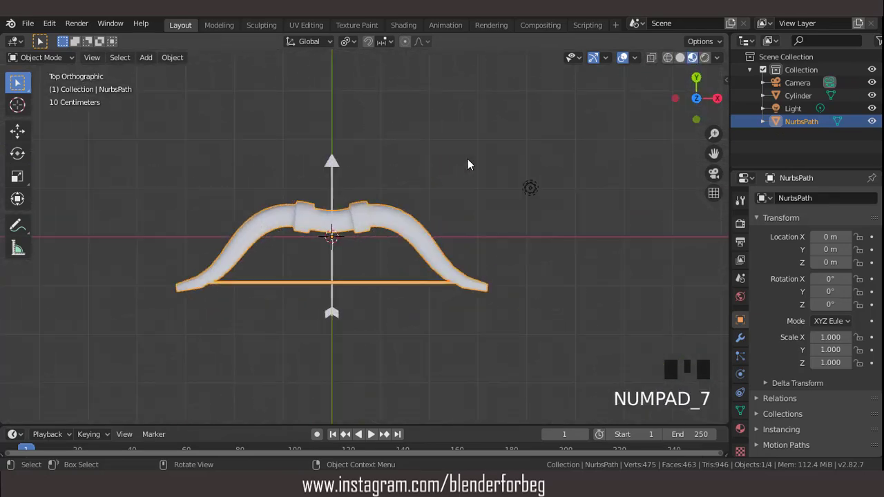
- Create a first material on the bow and give it a dark reddish-brown base color
{"action": "left_click", "coordinate": [740, 428]}
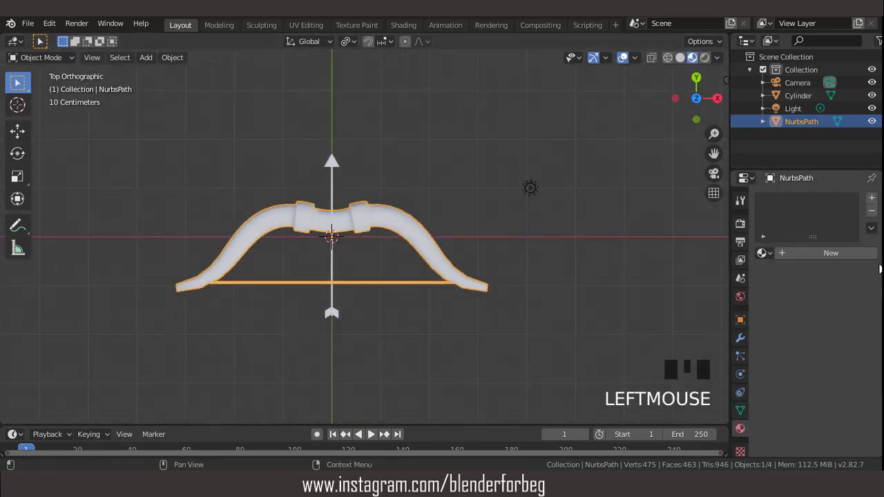
{"action": "left_click", "coordinate": [827, 253]}
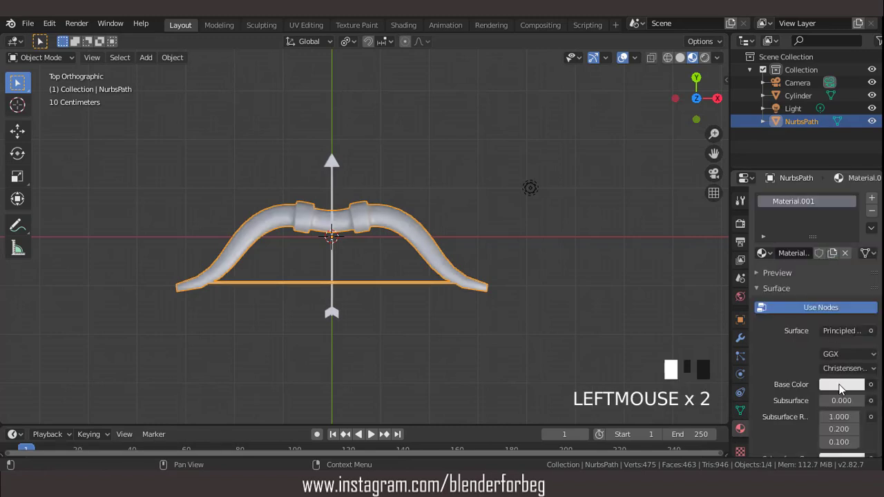
{"action": "left_click", "coordinate": [840, 384]}
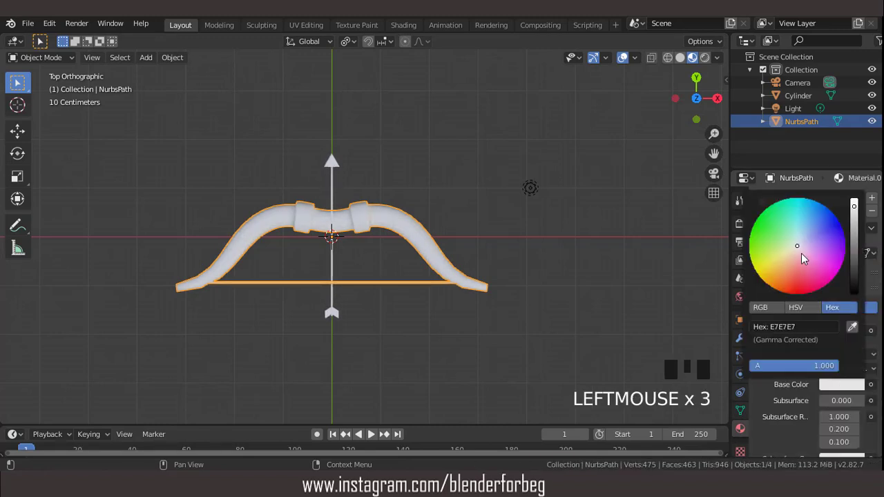
{"action": "left_click_drag", "start_coordinate": [801, 253], "coordinate": [790, 286]}
{"action": "left_click_drag", "start_coordinate": [858, 218], "coordinate": [855, 238]}
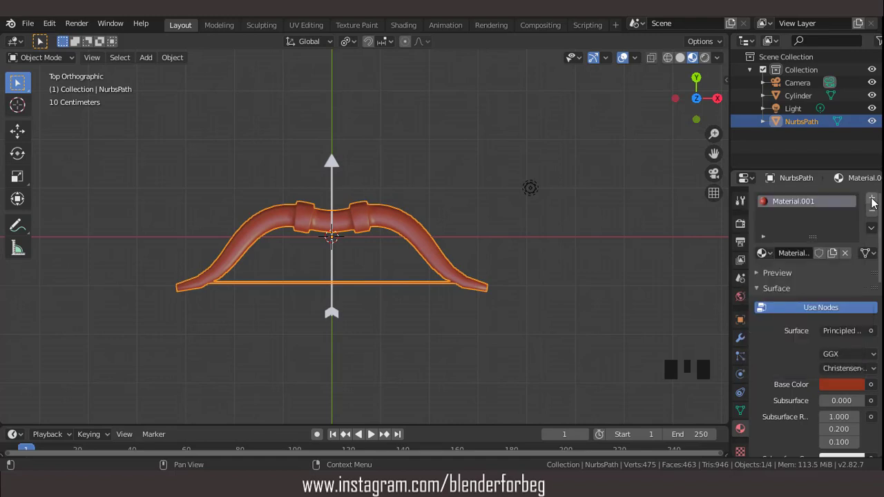
- Add a second material slot to the bow with a new material and an orange base color, hex D87A24
{"action": "left_click", "coordinate": [872, 199]}
{"action": "left_click", "coordinate": [823, 279]}
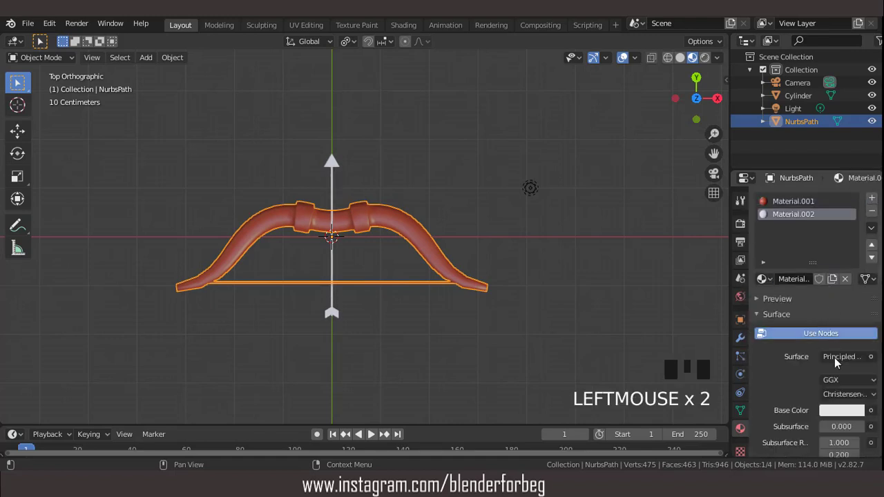
{"action": "left_click", "coordinate": [837, 411]}
{"action": "left_click", "coordinate": [778, 307]}
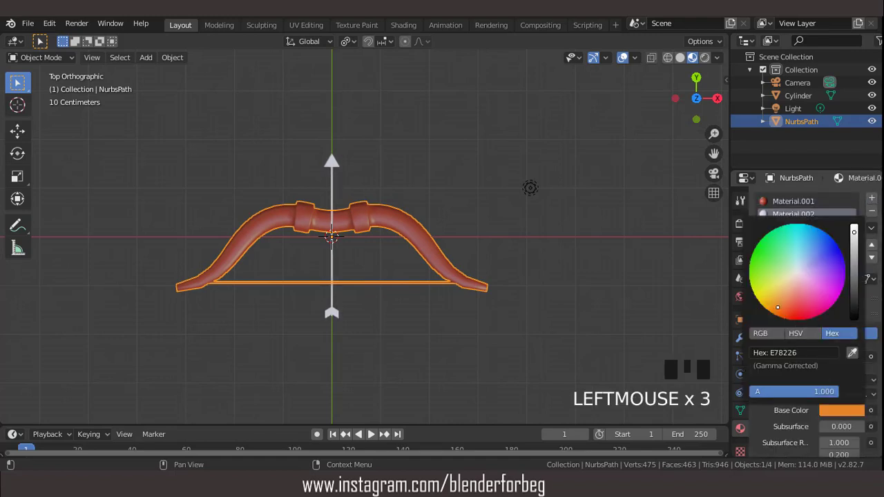
{"action": "left_click", "coordinate": [855, 238]}
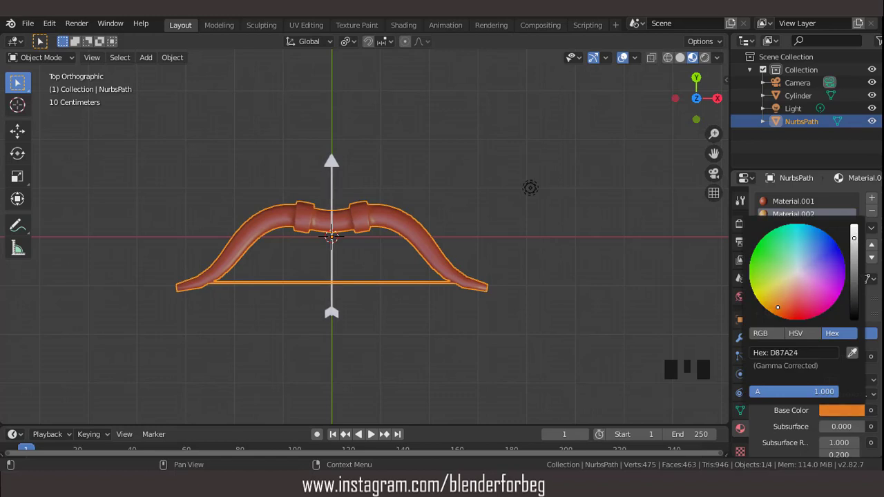
- Add a third material slot to the bow with a new material and a yellow base color, hex D6C81B
{"action": "left_click", "coordinate": [873, 199]}
{"action": "left_click", "coordinate": [817, 281]}
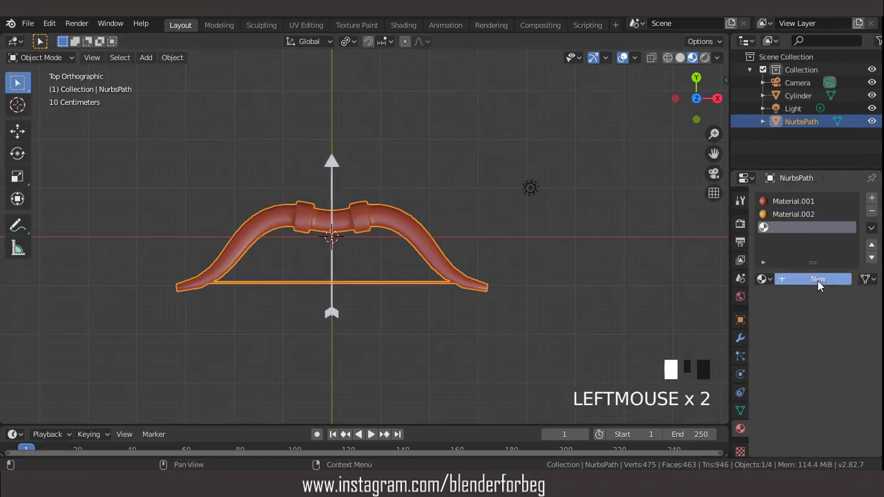
{"action": "left_click", "coordinate": [836, 411]}
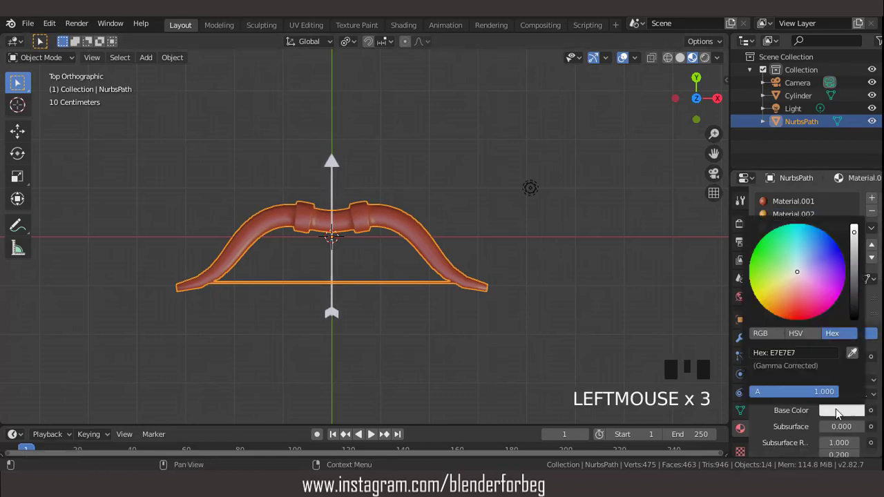
{"action": "left_click", "coordinate": [763, 296]}
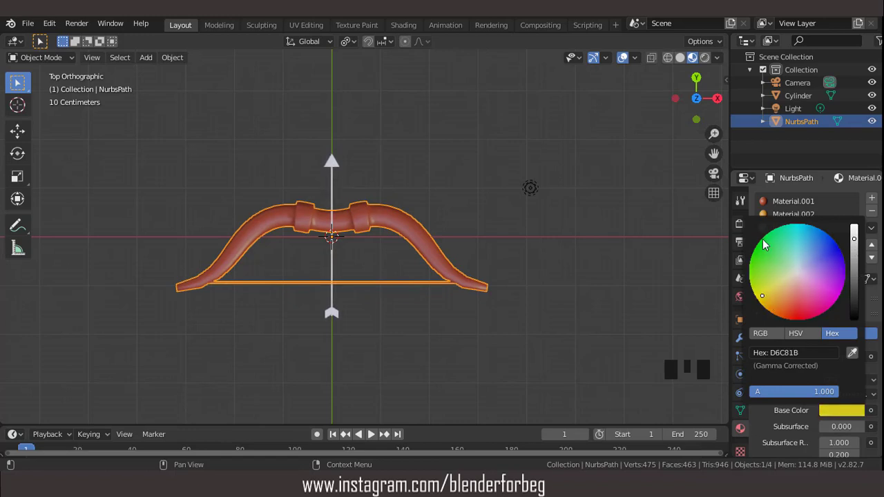
- Add a fourth material slot to the bow with a new material and a purple base color, hex 8E0FD6
{"action": "left_click", "coordinate": [872, 198]}
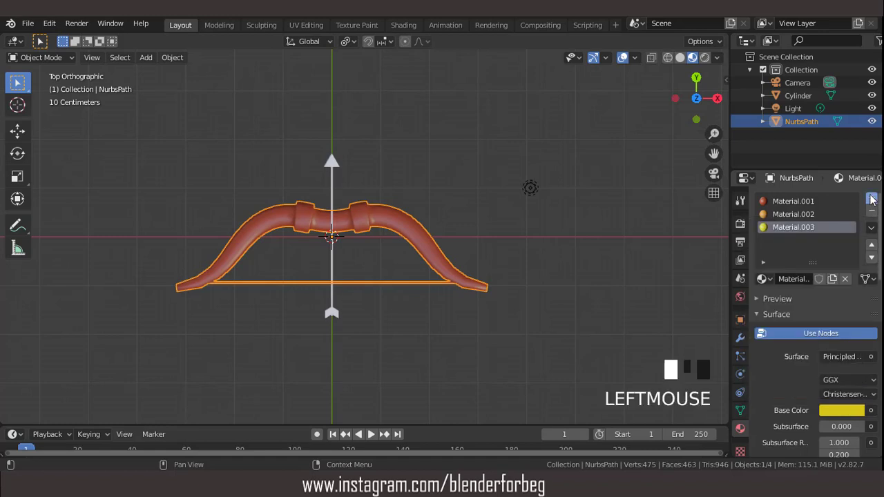
{"action": "left_click", "coordinate": [812, 280]}
{"action": "left_click", "coordinate": [840, 410]}
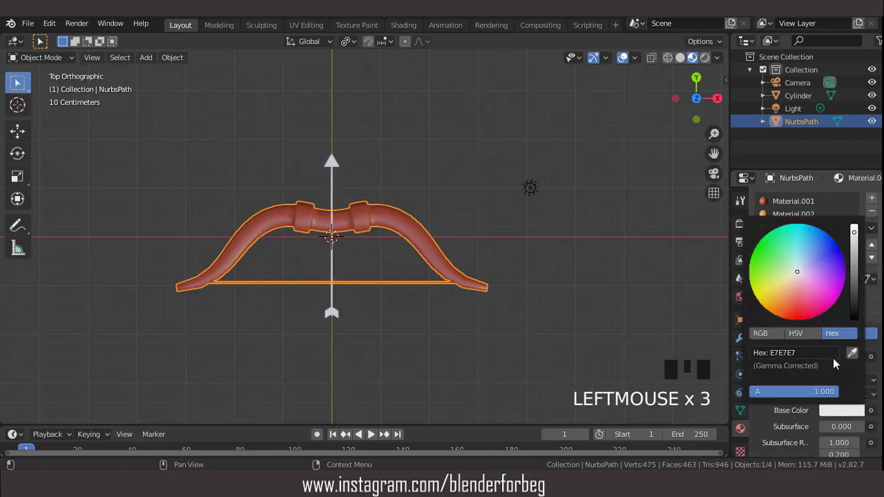
{"action": "left_click_drag", "start_coordinate": [840, 293], "coordinate": [842, 279]}
{"action": "left_click_drag", "start_coordinate": [855, 233], "coordinate": [854, 239]}
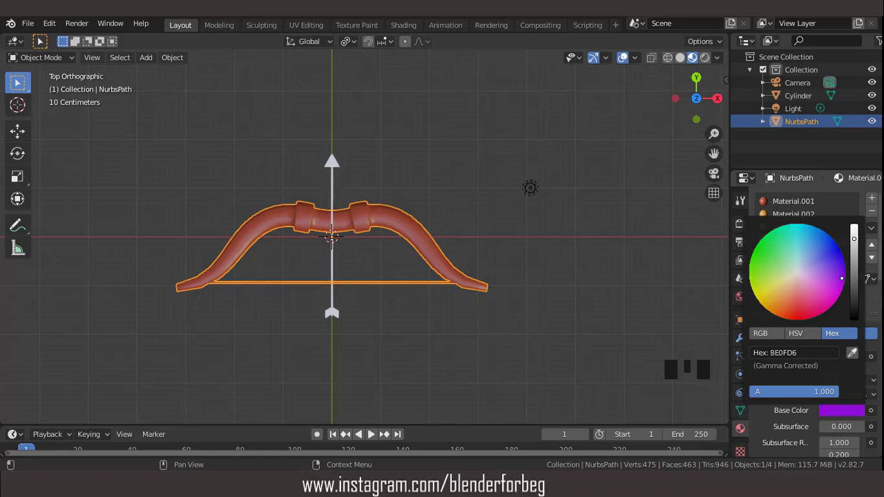
- In Edit Mode, select the face loops around the bow's right collar
{"action": "scroll", "coordinate": [439, 207], "scroll_direction": "up", "scroll_amount": 2}
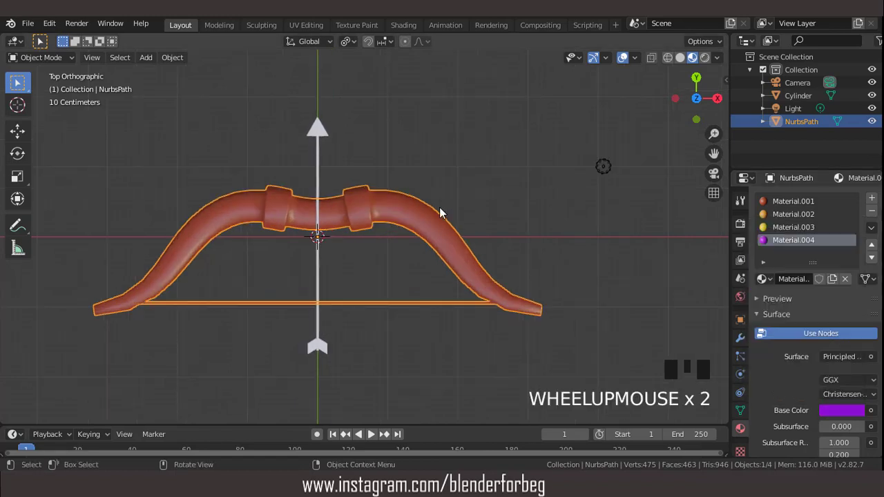
{"action": "key", "text": "Tab"}
{"action": "scroll", "coordinate": [394, 194], "scroll_direction": "up", "scroll_amount": 2}
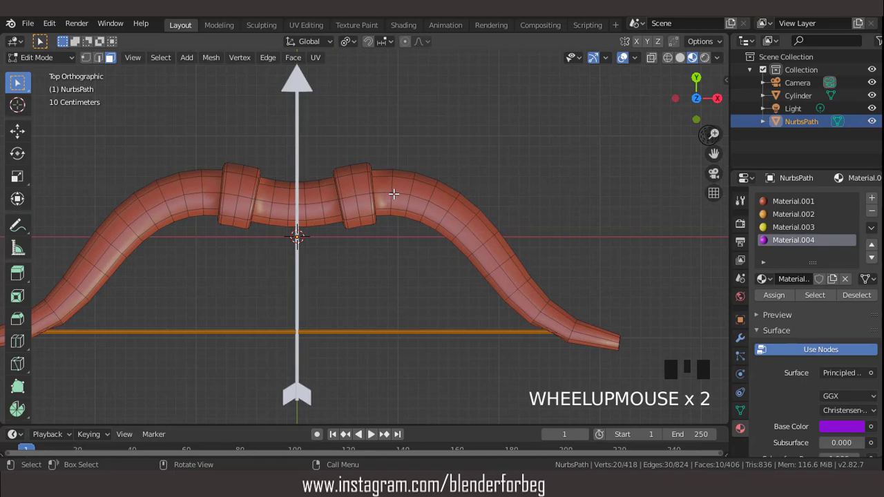
{"action": "left_click", "coordinate": [347, 191]}
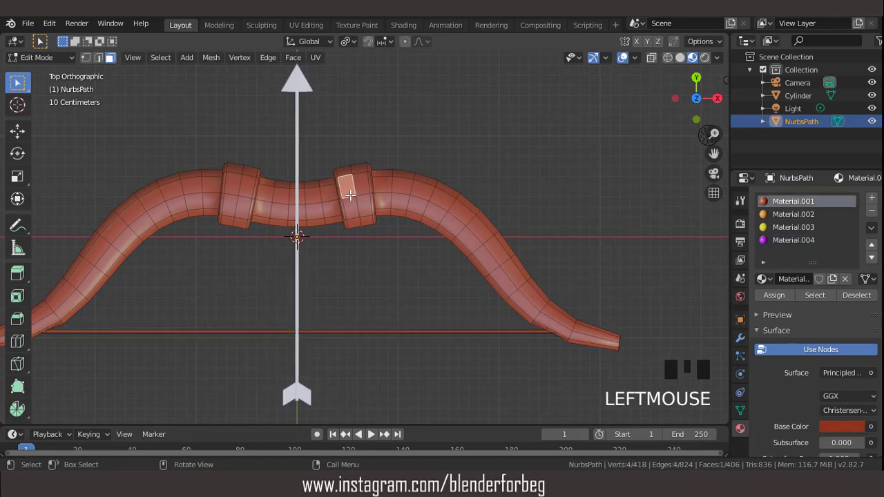
{"action": "left_click", "coordinate": [351, 207]}
{"action": "left_click", "coordinate": [351, 207]}
{"action": "left_click", "coordinate": [362, 191], "text": "shift"}
{"action": "left_click", "coordinate": [360, 185], "text": "shift"}
{"action": "left_click", "coordinate": [360, 185], "text": "shift"}
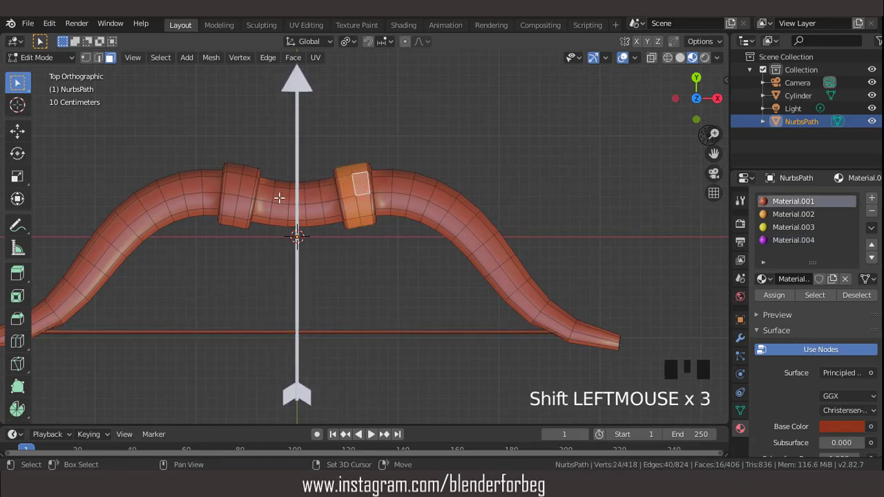
- Add the face loops around the bow's left collar to the selection
{"action": "left_click", "coordinate": [245, 197], "text": "shift"}
{"action": "left_click", "coordinate": [246, 197], "text": "shift"}
{"action": "left_click", "coordinate": [242, 200], "text": "shift"}
{"action": "left_click", "coordinate": [238, 195], "text": "shift"}
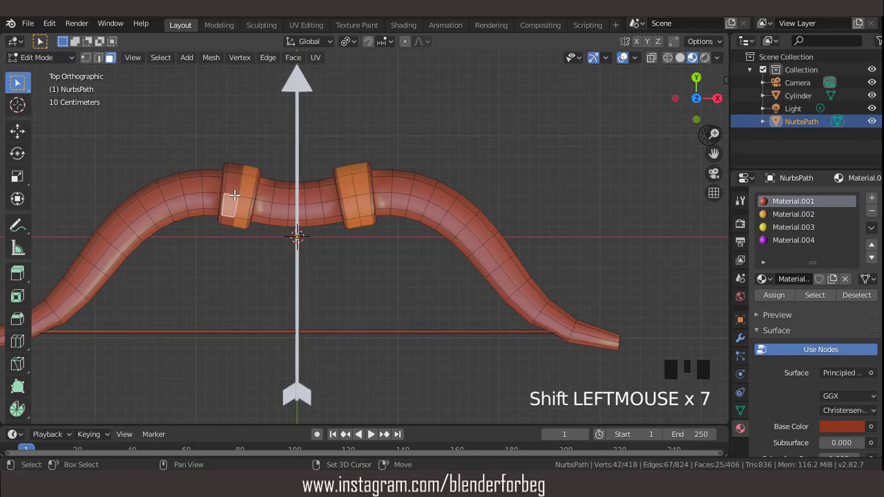
{"action": "left_click", "coordinate": [231, 205], "text": "shift"}
{"action": "left_click", "coordinate": [232, 205], "text": "shift"}
{"action": "left_click", "coordinate": [232, 205], "text": "shift"}
- Grow the selection three times to cover both collars completely and assign the orange Material.002 to it
{"action": "middle_click_drag", "start_coordinate": [257, 196], "coordinate": [318, 159]}
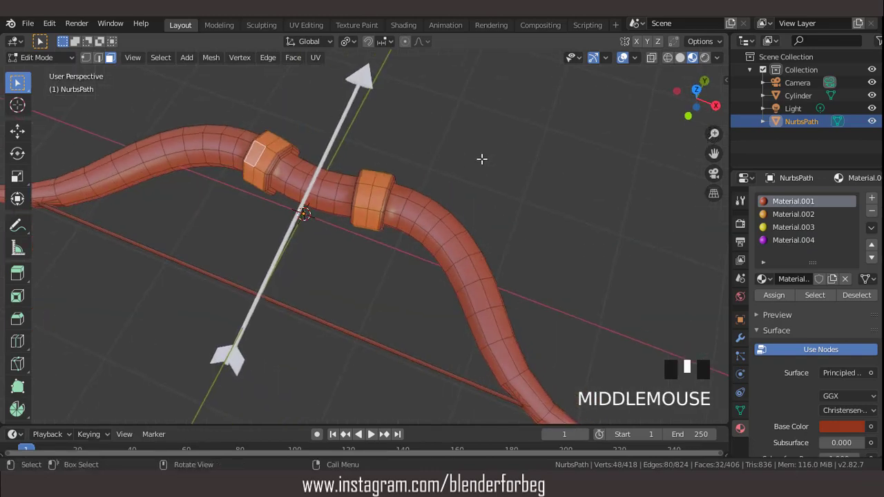
{"action": "key", "text": "ctrl+KP_Add"}
{"action": "key", "text": "ctrl+KP_Add"}
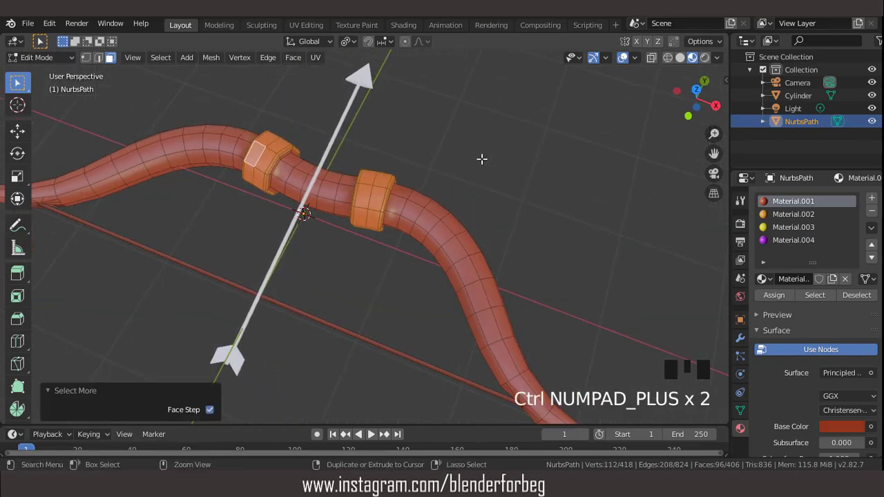
{"action": "key", "text": "ctrl+KP_Add"}
{"action": "middle_click_drag", "start_coordinate": [480, 158], "coordinate": [622, 201]}
{"action": "left_click", "coordinate": [774, 214]}
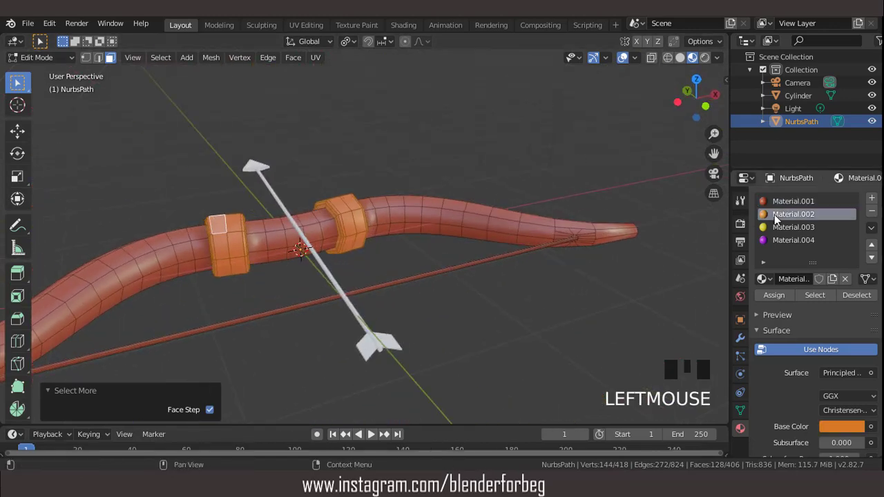
{"action": "left_click", "coordinate": [773, 295]}
- Select the grip faces between the two collars by growing a center face loop twice, and assign the yellow Material.003
{"action": "middle_click_drag", "start_coordinate": [391, 228], "coordinate": [297, 221]}
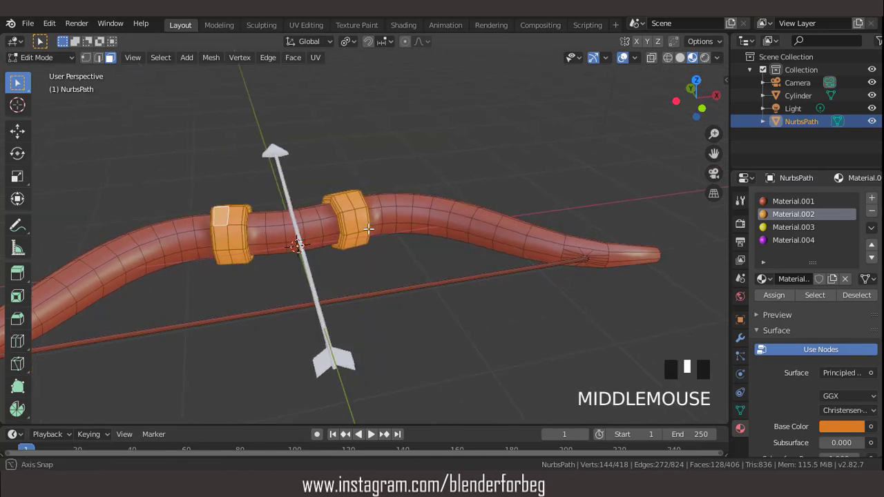
{"action": "triple_click", "coordinate": [297, 220]}
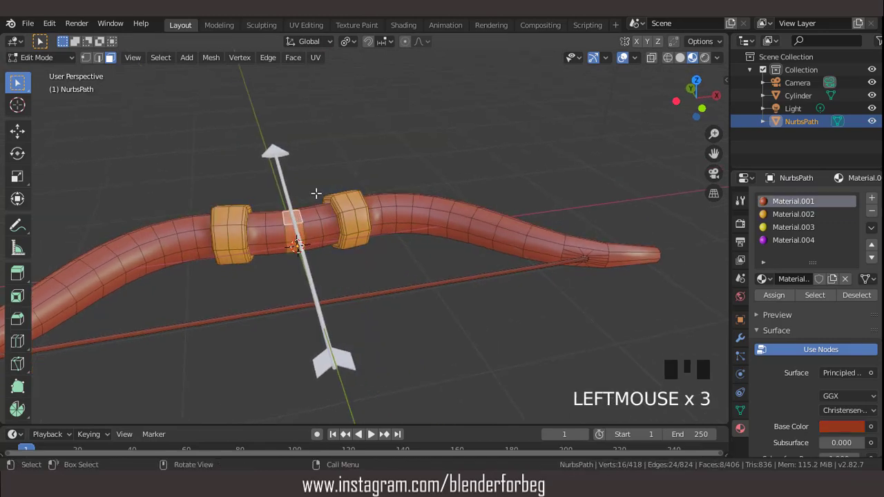
{"action": "key", "text": "ctrl+KP_Add"}
{"action": "key", "text": "ctrl+KP_Add"}
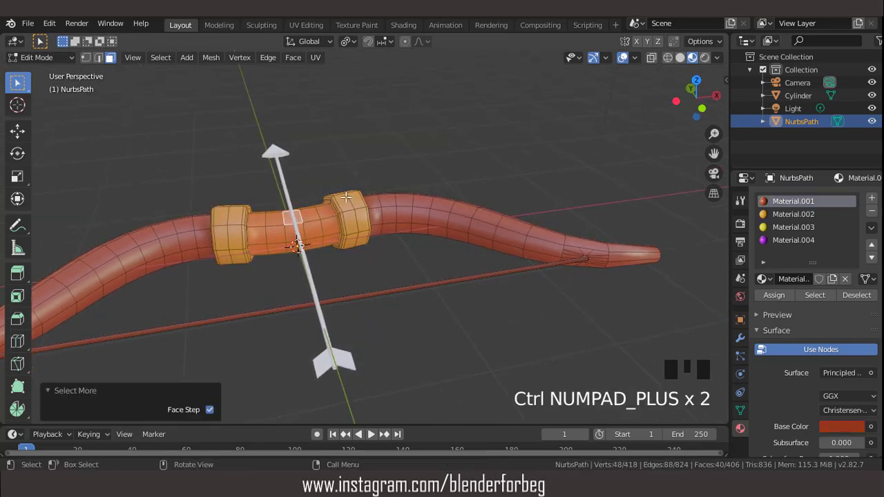
{"action": "left_click", "coordinate": [776, 227]}
{"action": "left_click", "coordinate": [774, 293]}
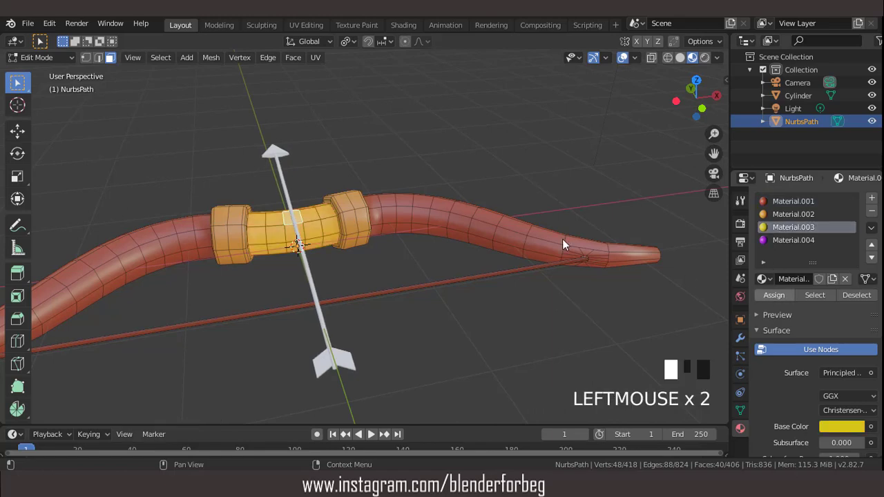
- Select all faces of the bowstring and assign the purple Material.004 to them
{"action": "scroll", "coordinate": [428, 202], "scroll_direction": "down", "scroll_amount": 2}
{"action": "middle_click_drag", "start_coordinate": [428, 201], "coordinate": [426, 201]}
{"action": "scroll", "coordinate": [402, 235], "scroll_direction": "up", "scroll_amount": 3}
{"action": "middle_click_drag", "start_coordinate": [403, 235], "coordinate": [387, 276]}
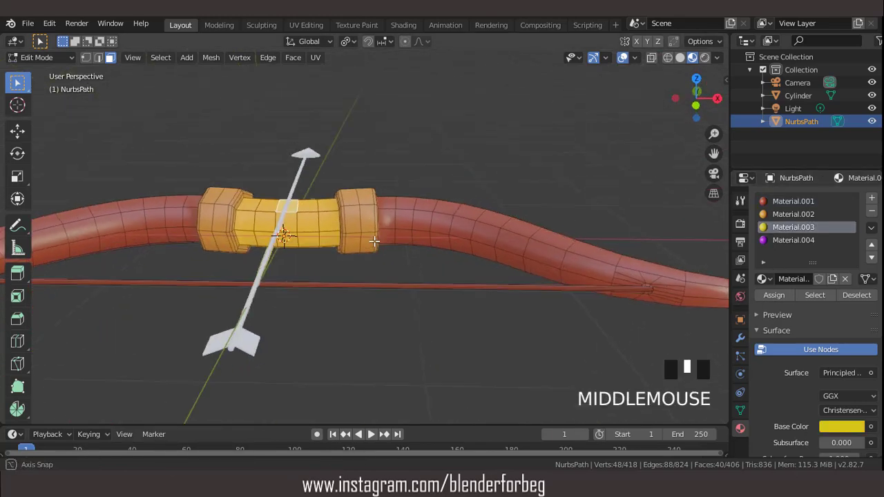
{"action": "scroll", "coordinate": [386, 290], "scroll_direction": "up", "scroll_amount": 2}
{"action": "left_click", "coordinate": [391, 306]}
{"action": "double_click", "coordinate": [391, 306]}
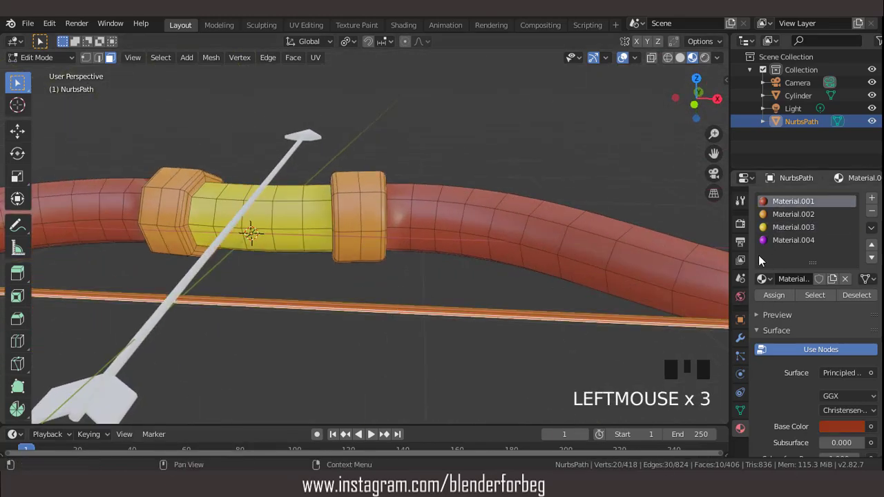
{"action": "left_click", "coordinate": [769, 240]}
{"action": "left_click", "coordinate": [774, 295]}
- Examine the colored bow from several angles with the viewport overlays hidden, and restore the overlays
{"action": "scroll", "coordinate": [504, 233], "scroll_direction": "down", "scroll_amount": 4}
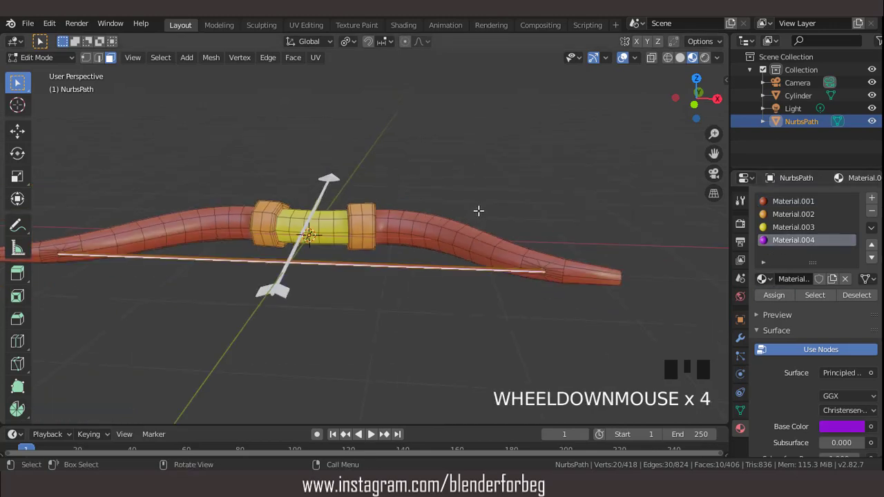
{"action": "middle_click_drag", "start_coordinate": [504, 233], "coordinate": [618, 83]}
{"action": "left_click", "coordinate": [618, 57]}
{"action": "scroll", "coordinate": [466, 138], "scroll_direction": "up", "scroll_amount": 2}
{"action": "middle_click_drag", "start_coordinate": [466, 138], "coordinate": [486, 142]}
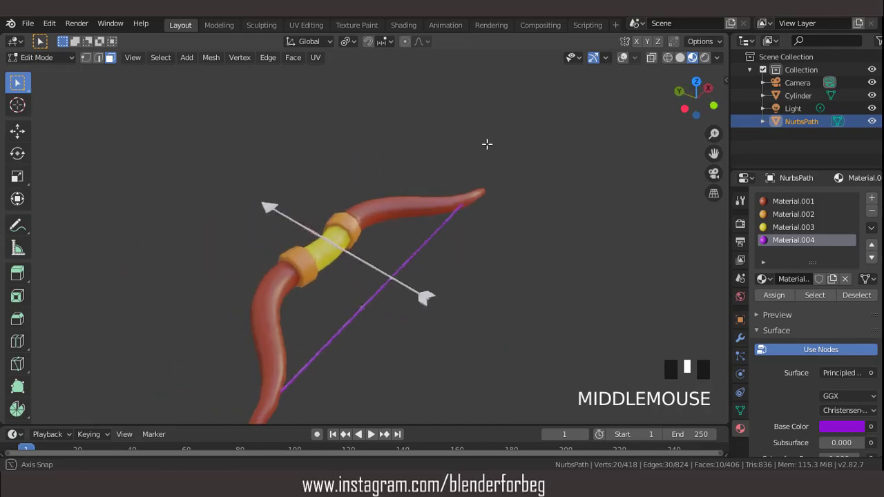
{"action": "scroll", "coordinate": [524, 110], "scroll_direction": "up", "scroll_amount": 2}
{"action": "left_click", "coordinate": [619, 60]}
{"action": "scroll", "coordinate": [529, 122], "scroll_direction": "down", "scroll_amount": 3}
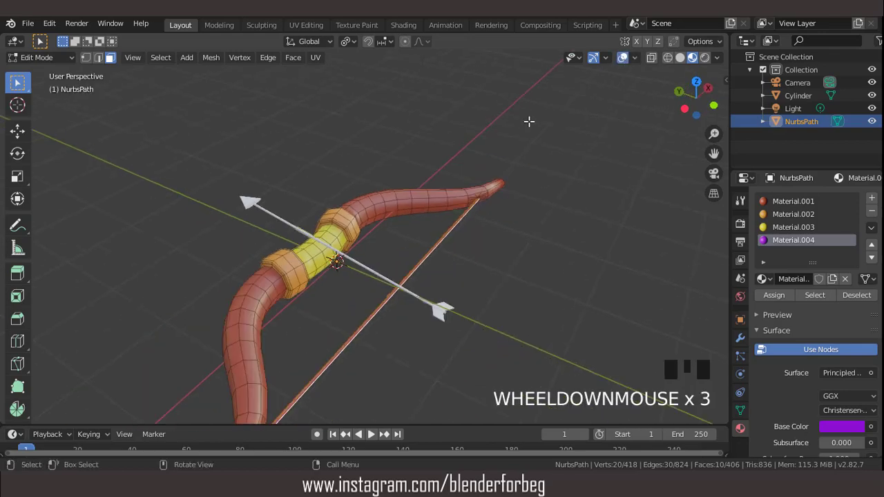
- Return to Object Mode, select the arrow and give it a new material with a dark reddish-brown base color, hex 5E2013
{"action": "key", "text": "Tab"}
{"action": "scroll", "coordinate": [461, 170], "scroll_direction": "down", "scroll_amount": 4}
{"action": "middle_click_drag", "start_coordinate": [459, 171], "coordinate": [470, 230]}
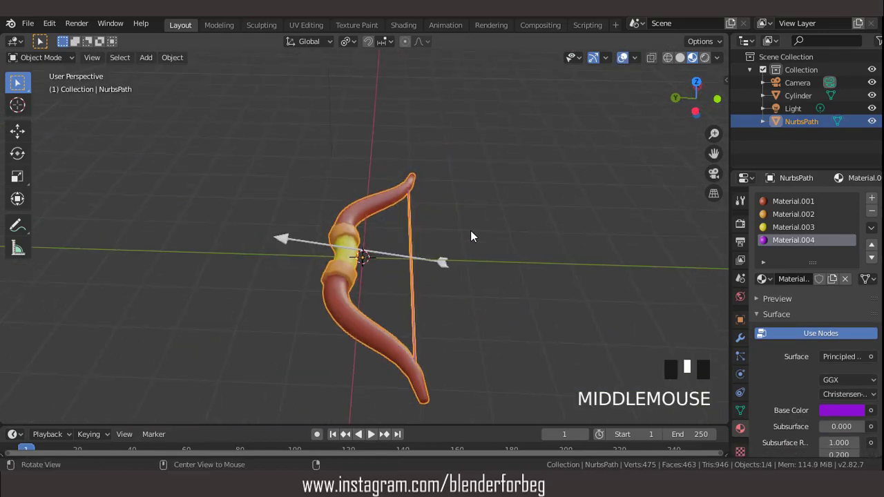
{"action": "left_click", "coordinate": [440, 261]}
{"action": "scroll", "coordinate": [449, 245], "scroll_direction": "up", "scroll_amount": 3}
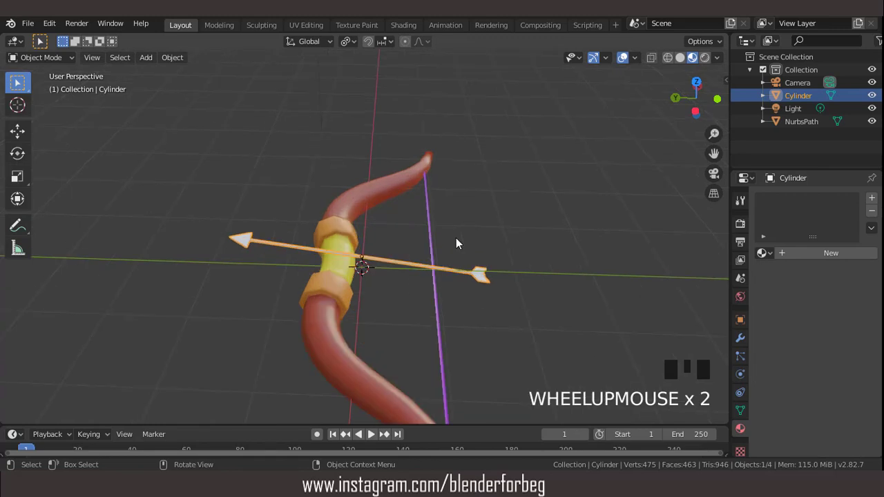
{"action": "left_click", "coordinate": [829, 254]}
{"action": "left_click", "coordinate": [841, 384]}
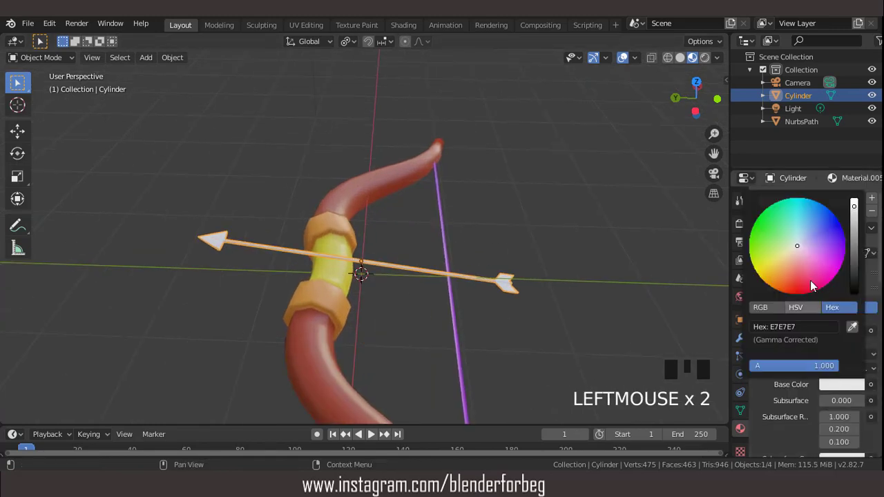
{"action": "left_click_drag", "start_coordinate": [797, 252], "coordinate": [792, 283]}
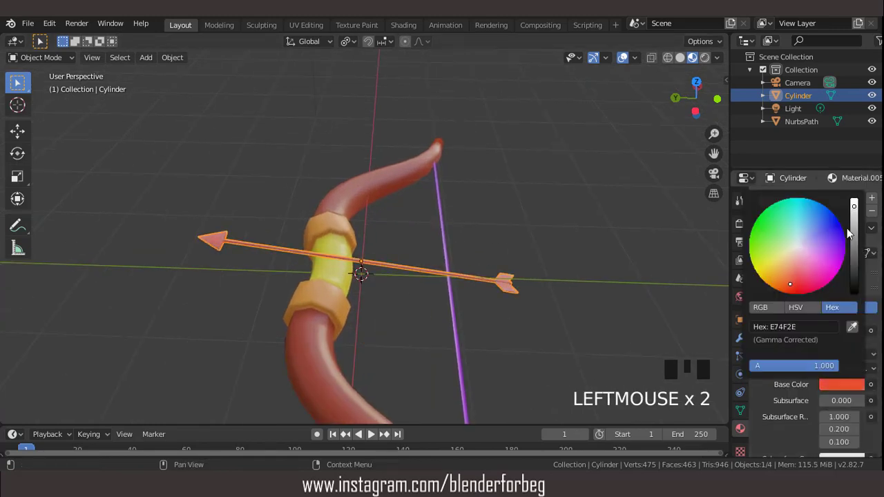
{"action": "left_click_drag", "start_coordinate": [854, 235], "coordinate": [853, 257]}
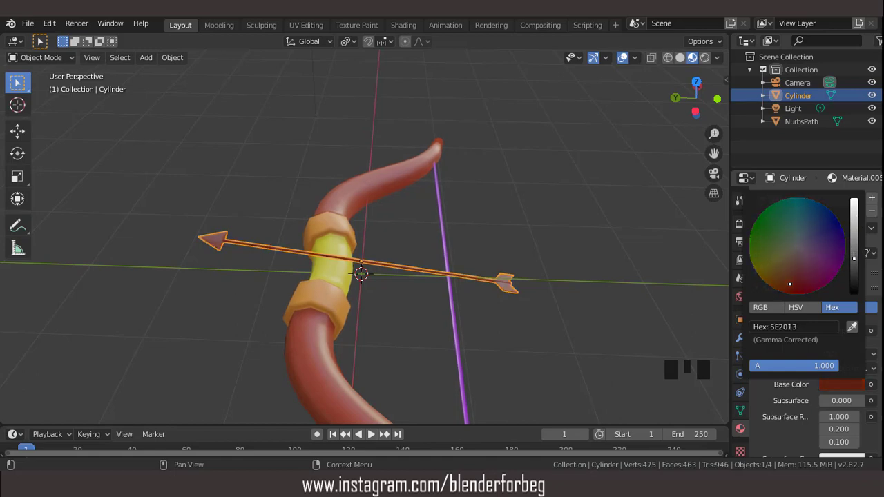
- Add a second material slot to the arrow with a new gray material and set its Metallic value to 1.000
{"action": "scroll", "coordinate": [407, 208], "scroll_direction": "down", "scroll_amount": 3}
{"action": "middle_click_drag", "start_coordinate": [398, 203], "coordinate": [530, 126]}
{"action": "left_click", "coordinate": [621, 58]}
{"action": "left_click", "coordinate": [621, 58]}
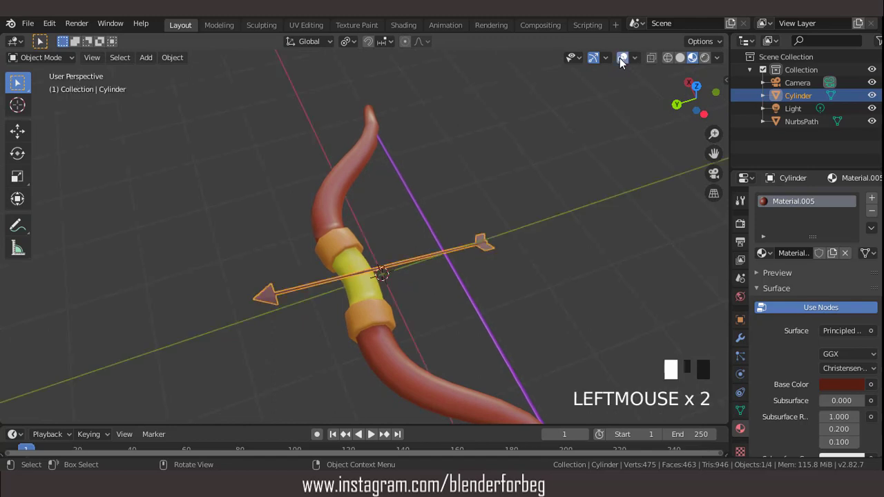
{"action": "left_click", "coordinate": [872, 199]}
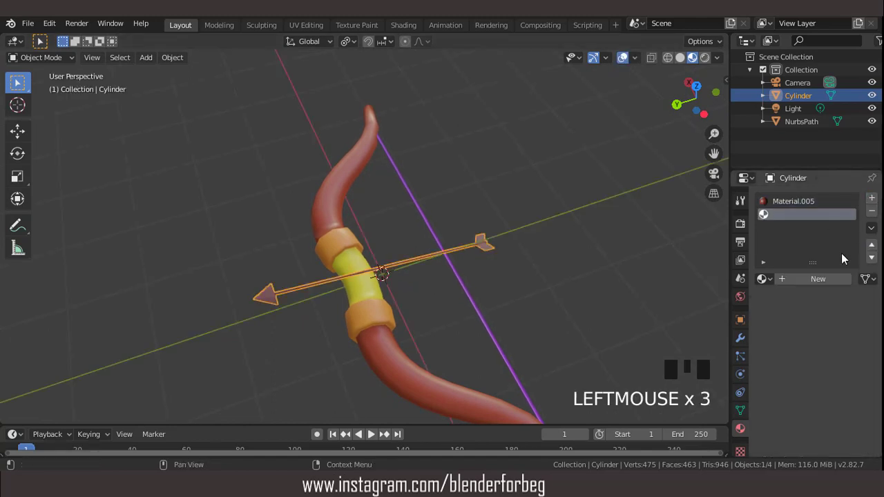
{"action": "left_click", "coordinate": [824, 277]}
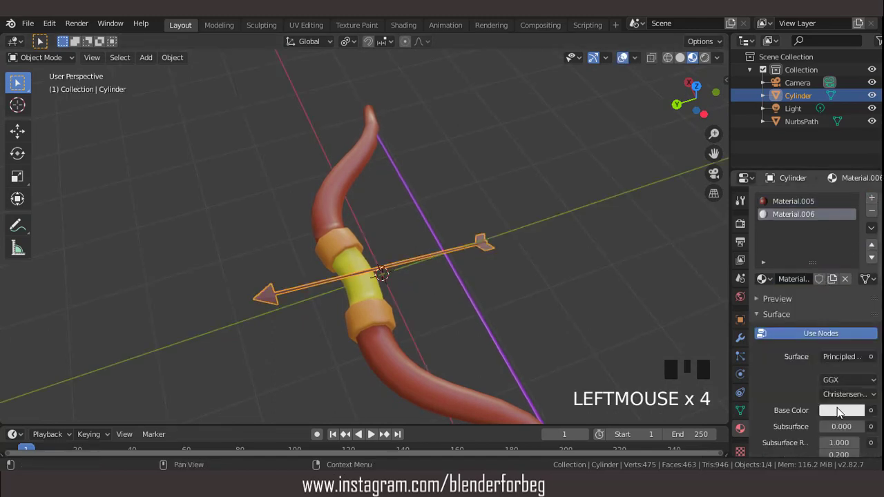
{"action": "left_click", "coordinate": [838, 409]}
{"action": "left_click", "coordinate": [855, 273]}
{"action": "scroll", "coordinate": [788, 418], "scroll_direction": "down", "scroll_amount": 2}
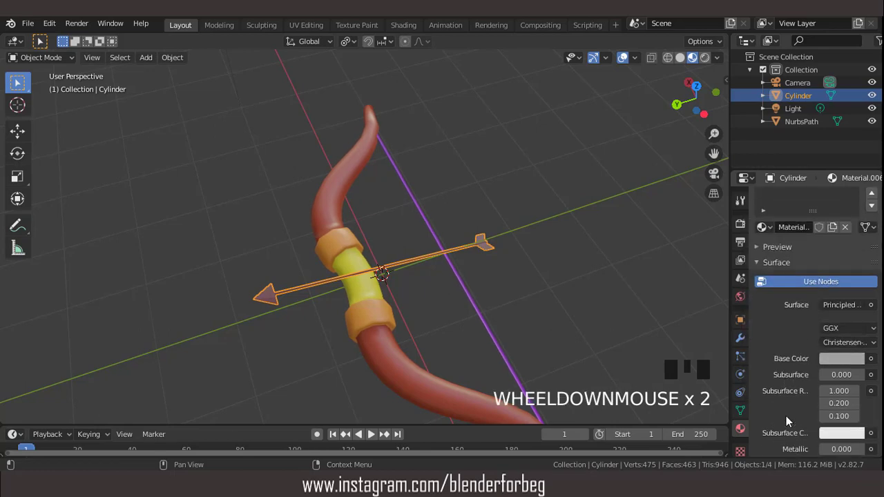
{"action": "scroll", "coordinate": [795, 414], "scroll_direction": "down", "scroll_amount": 1}
{"action": "left_click_drag", "start_coordinate": [822, 424], "coordinate": [834, 424]}
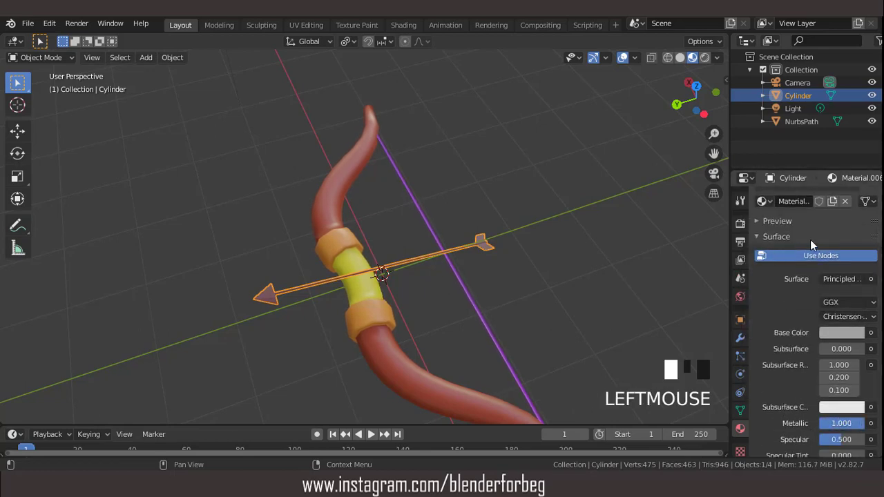
{"action": "scroll", "coordinate": [832, 235], "scroll_direction": "up", "scroll_amount": 5}
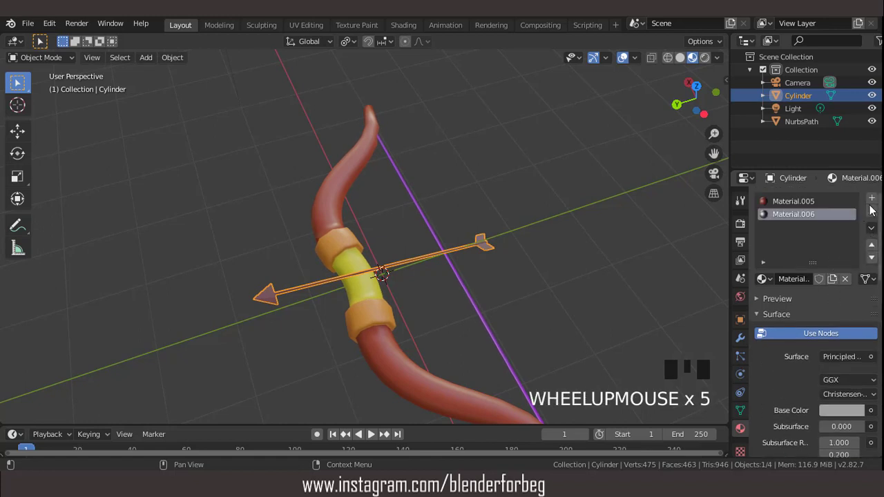
- Add a third material slot to the arrow with a new material and an orange base color, hex CF5D2D
{"action": "left_click", "coordinate": [869, 199]}
{"action": "left_click", "coordinate": [821, 276]}
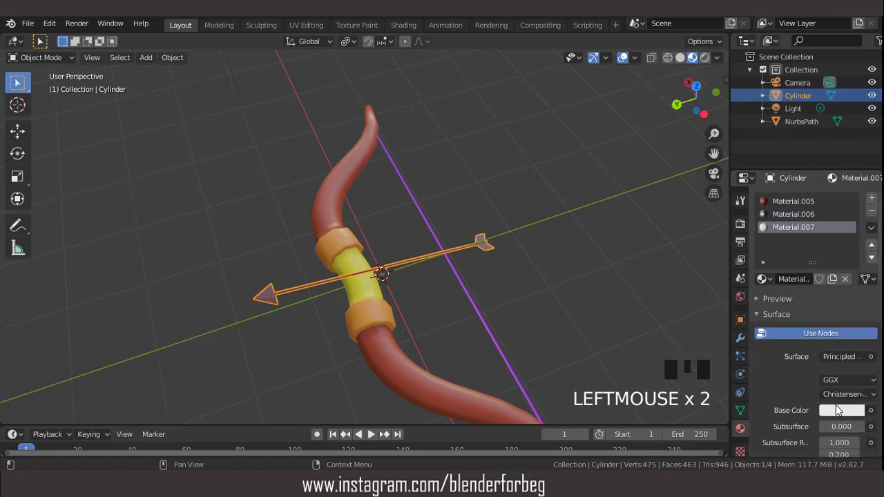
{"action": "left_click", "coordinate": [836, 409]}
{"action": "left_click_drag", "start_coordinate": [787, 300], "coordinate": [783, 308]}
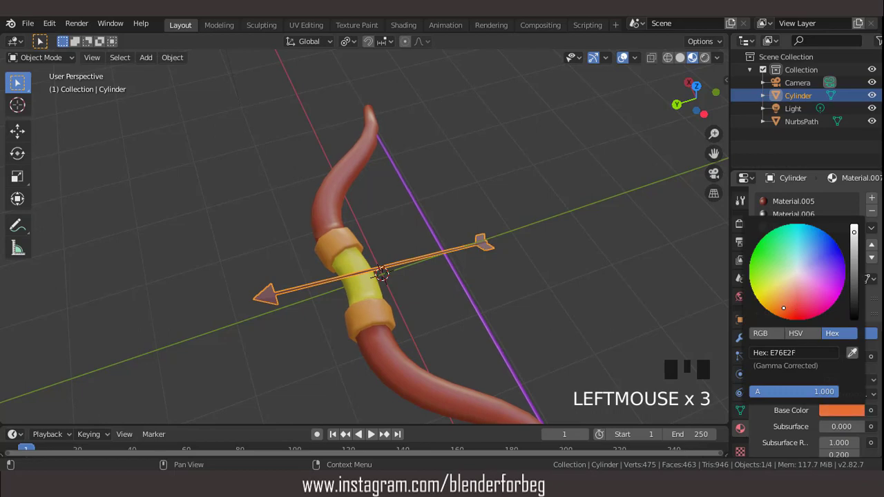
{"action": "left_click_drag", "start_coordinate": [856, 240], "coordinate": [855, 241]}
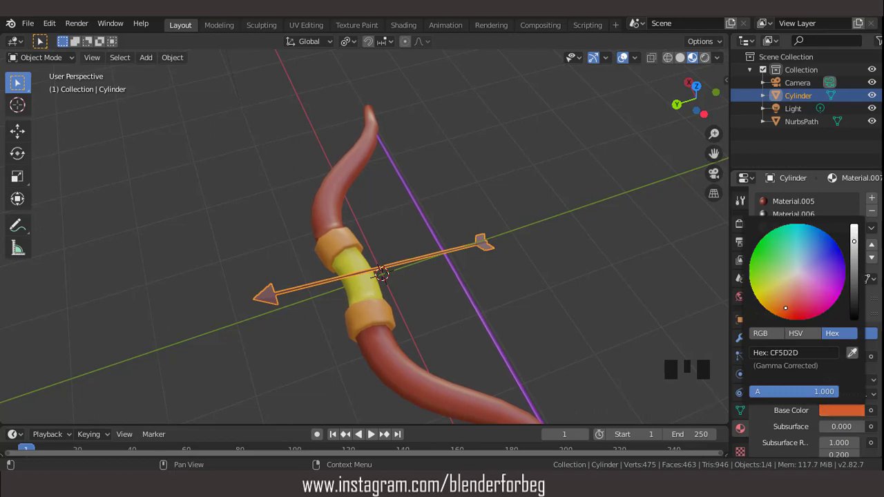
{"action": "scroll", "coordinate": [525, 248], "scroll_direction": "up", "scroll_amount": 3}
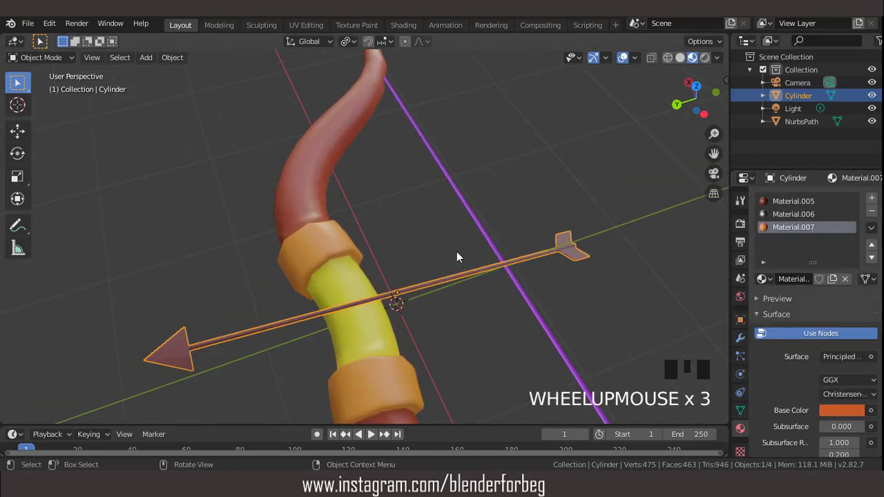
- Enter Edit Mode on the arrow, select all faces of the arrowhead and assign them the gray metallic Material.006
{"action": "key", "text": "Tab"}
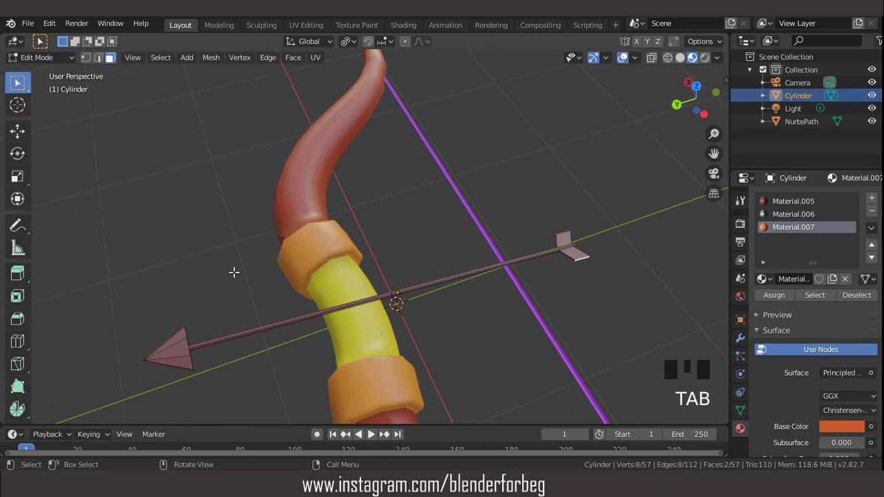
{"action": "triple_click", "coordinate": [171, 353]}
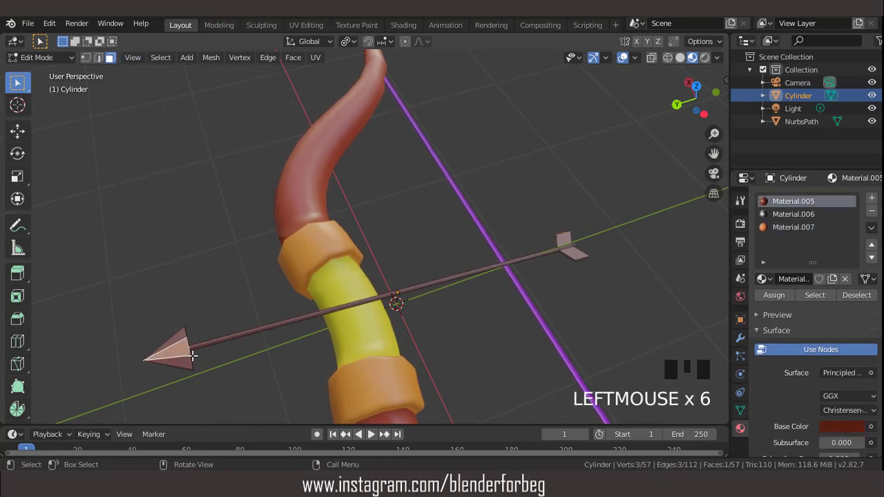
{"action": "middle_click_drag", "start_coordinate": [193, 356], "coordinate": [212, 302]}
{"action": "triple_click", "coordinate": [207, 298]}
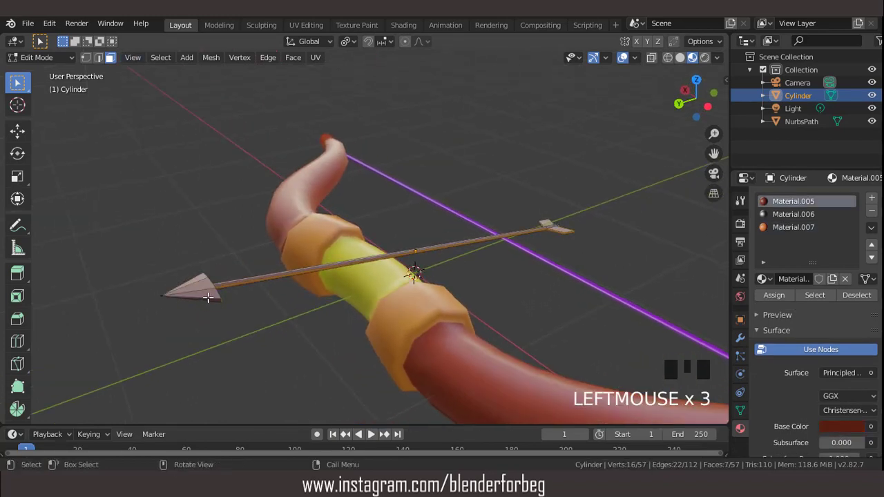
{"action": "left_click", "coordinate": [199, 298]}
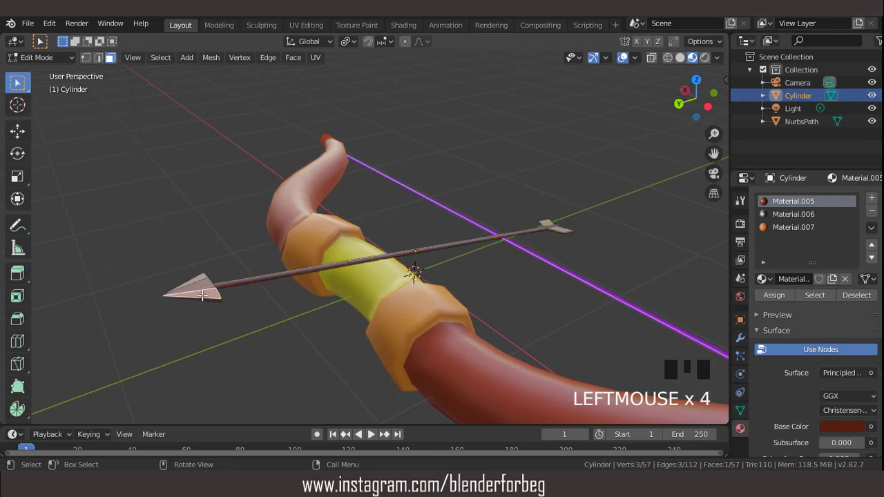
{"action": "double_click", "coordinate": [199, 296]}
{"action": "left_click_drag", "start_coordinate": [159, 275], "coordinate": [197, 310]}
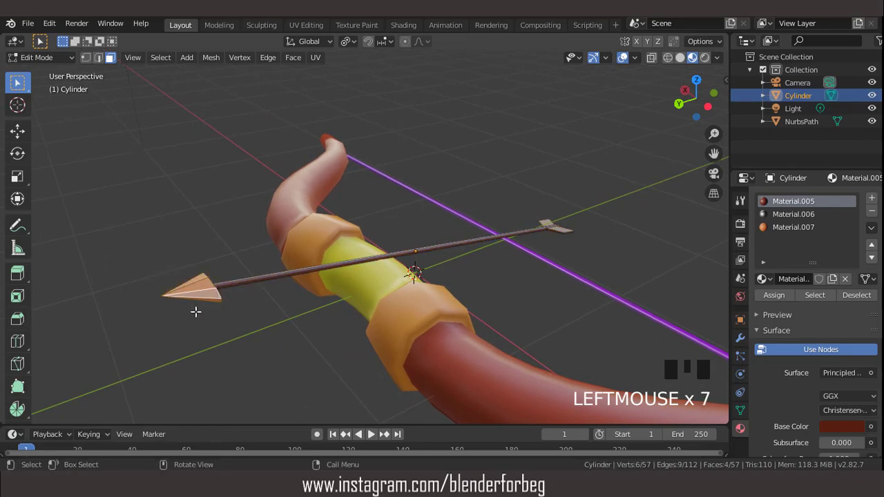
{"action": "middle_click_drag", "start_coordinate": [198, 310], "coordinate": [420, 132]}
{"action": "left_click", "coordinate": [409, 97], "text": "shift"}
{"action": "left_click", "coordinate": [406, 97], "text": "shift"}
{"action": "left_click", "coordinate": [400, 96], "text": "shift"}
{"action": "left_click", "coordinate": [395, 96], "text": "shift"}
{"action": "left_click", "coordinate": [392, 97], "text": "shift"}
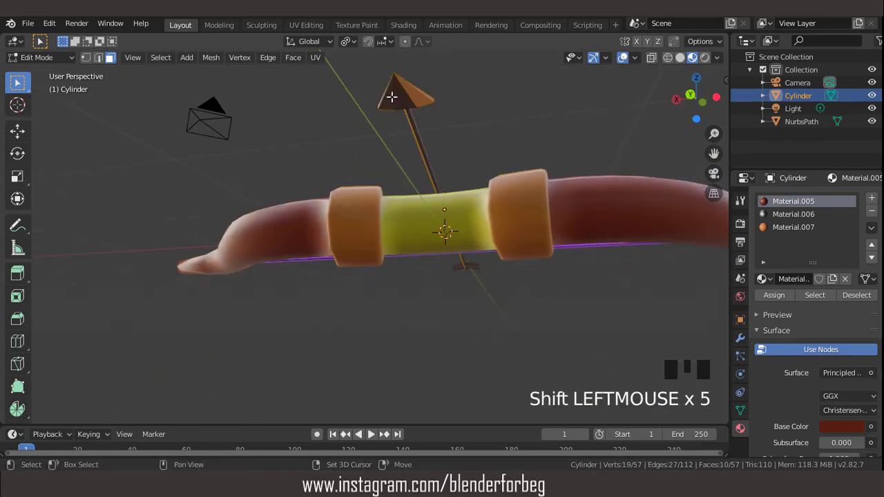
{"action": "left_click", "coordinate": [402, 97], "text": "shift"}
{"action": "middle_click_drag", "start_coordinate": [402, 98], "coordinate": [290, 182]}
{"action": "key", "text": "ctrl+KP_Add"}
{"action": "middle_click_drag", "start_coordinate": [224, 163], "coordinate": [284, 143]}
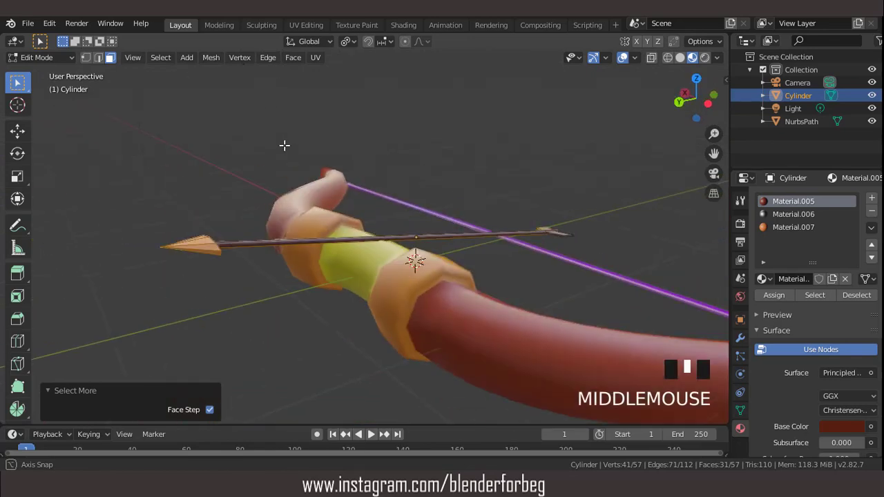
{"action": "left_click", "coordinate": [788, 214]}
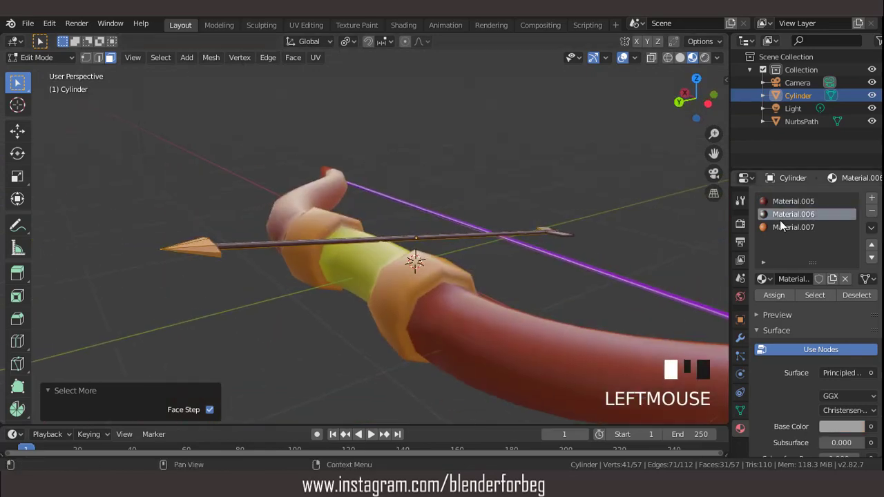
{"action": "left_click", "coordinate": [771, 296]}
- Select the faces of both fletching fins at the arrow's tail and assign them the orange Material.007
{"action": "middle_click_drag", "start_coordinate": [497, 235], "coordinate": [520, 228]}
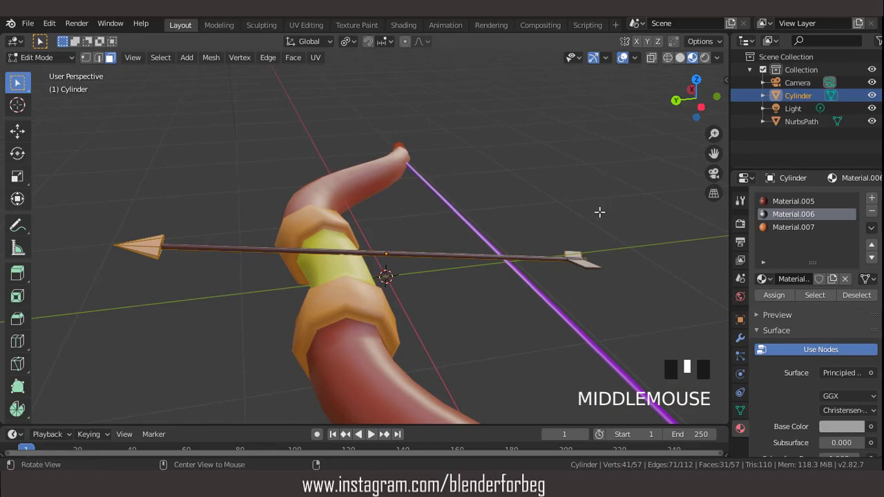
{"action": "middle_click_drag", "start_coordinate": [598, 212], "coordinate": [437, 216]}
{"action": "left_click", "coordinate": [305, 319]}
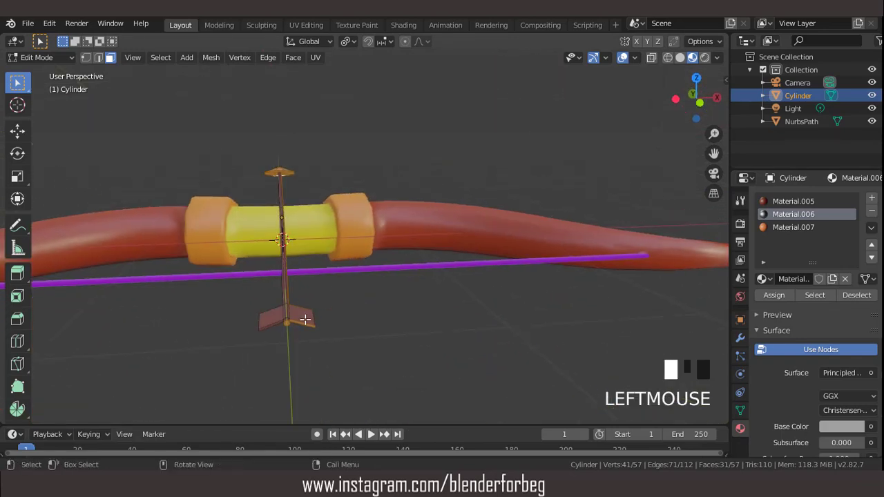
{"action": "left_click", "coordinate": [287, 319]}
{"action": "left_click", "coordinate": [287, 320]}
{"action": "left_click", "coordinate": [274, 324], "text": "shift"}
{"action": "left_click", "coordinate": [274, 324], "text": "shift"}
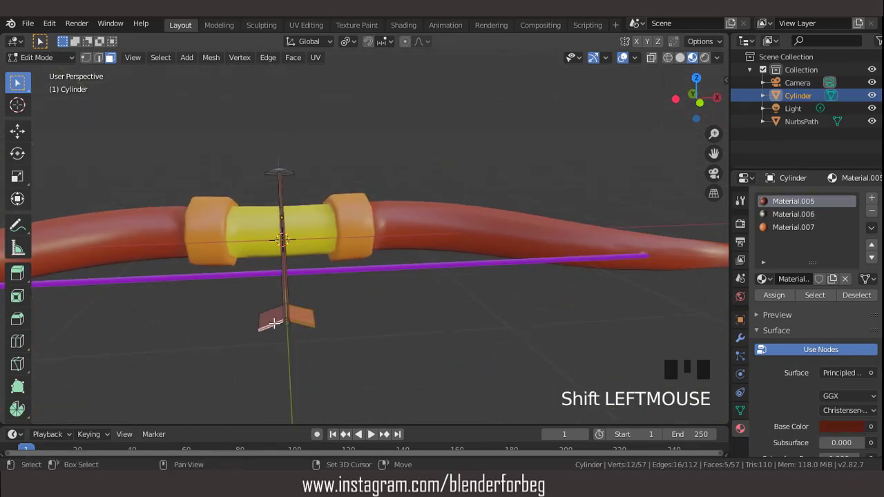
{"action": "left_click", "coordinate": [274, 323], "text": "shift"}
{"action": "left_click", "coordinate": [274, 324], "text": "shift"}
{"action": "left_click", "coordinate": [274, 324], "text": "shift"}
{"action": "middle_click_drag", "start_coordinate": [331, 323], "coordinate": [292, 320]}
{"action": "scroll", "coordinate": [228, 285], "scroll_direction": "up", "scroll_amount": 1}
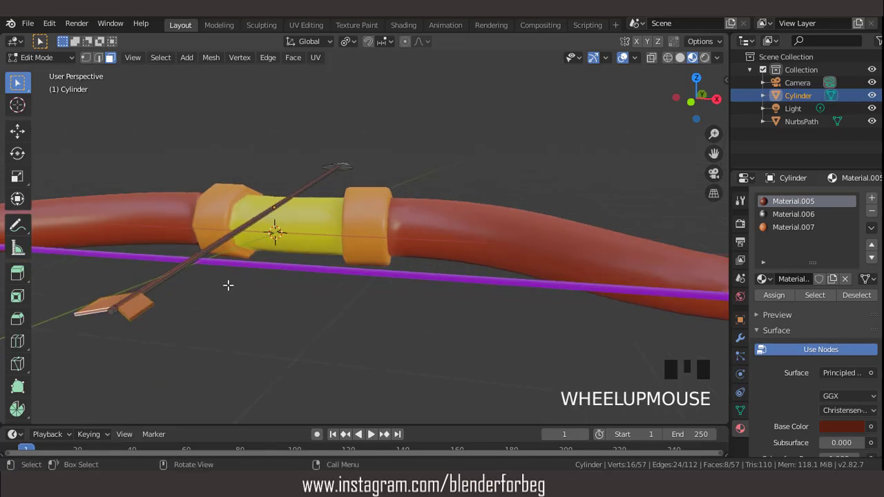
{"action": "left_click", "coordinate": [142, 312], "text": "shift"}
{"action": "middle_click_drag", "start_coordinate": [142, 311], "coordinate": [320, 288]}
{"action": "left_click", "coordinate": [355, 281], "text": "shift"}
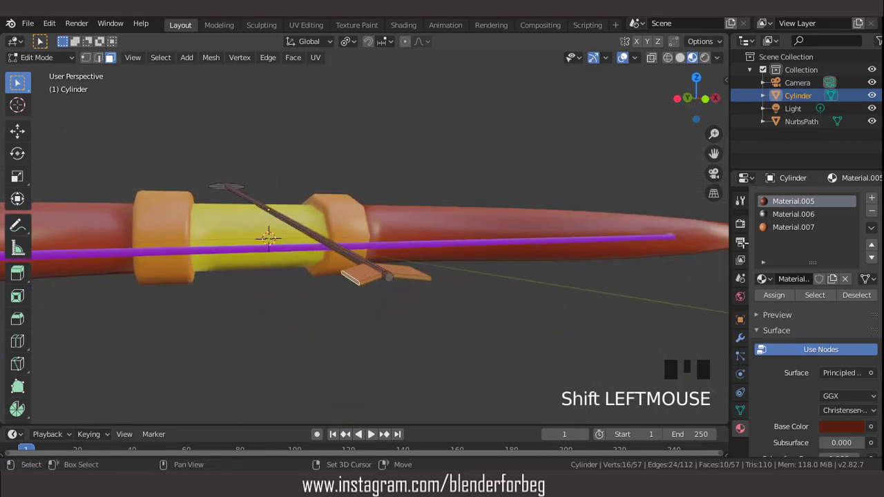
{"action": "left_click", "coordinate": [787, 228]}
{"action": "left_click", "coordinate": [769, 293]}
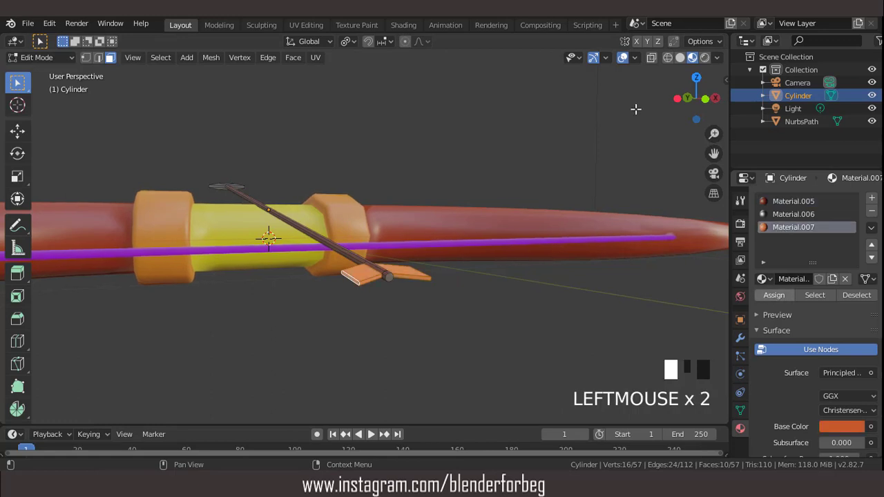
{"action": "left_click", "coordinate": [509, 136]}
- Return to Object Mode and examine the colored arrow on the bow up close and from above
{"action": "middle_click_drag", "start_coordinate": [509, 137], "coordinate": [348, 156]}
{"action": "key", "text": "Tab"}
{"action": "scroll", "coordinate": [386, 167], "scroll_direction": "up", "scroll_amount": 3}
{"action": "left_click", "coordinate": [620, 58]}
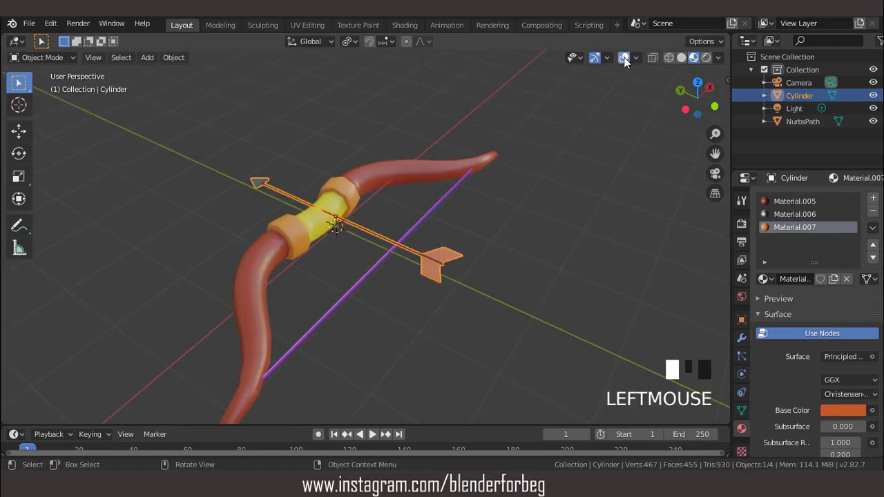
{"action": "scroll", "coordinate": [543, 166], "scroll_direction": "up", "scroll_amount": 3}
{"action": "left_click", "coordinate": [477, 272]}
{"action": "middle_click_drag", "start_coordinate": [421, 212], "coordinate": [377, 226]}
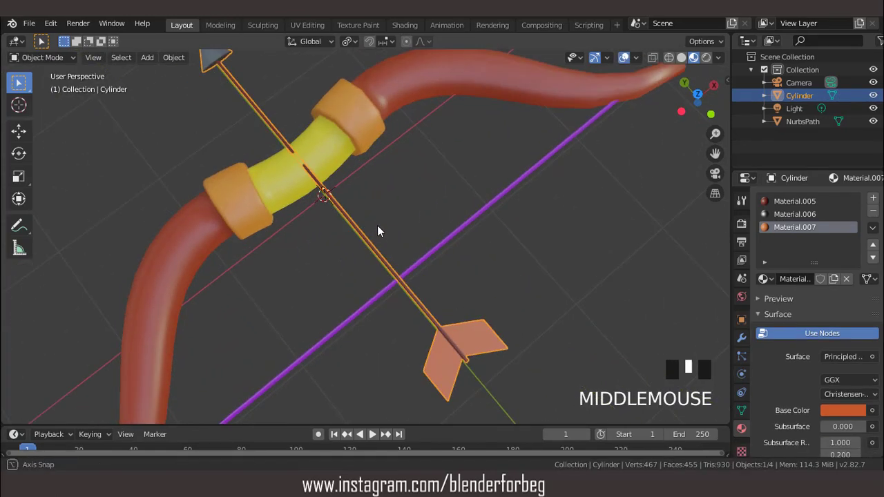
{"action": "scroll", "coordinate": [378, 221], "scroll_direction": "down", "scroll_amount": 4}
- Select the arrow's whole mesh in Edit Mode and apply the Smooth tool with a smoothing of about 0.209
{"action": "key", "text": "Tab"}
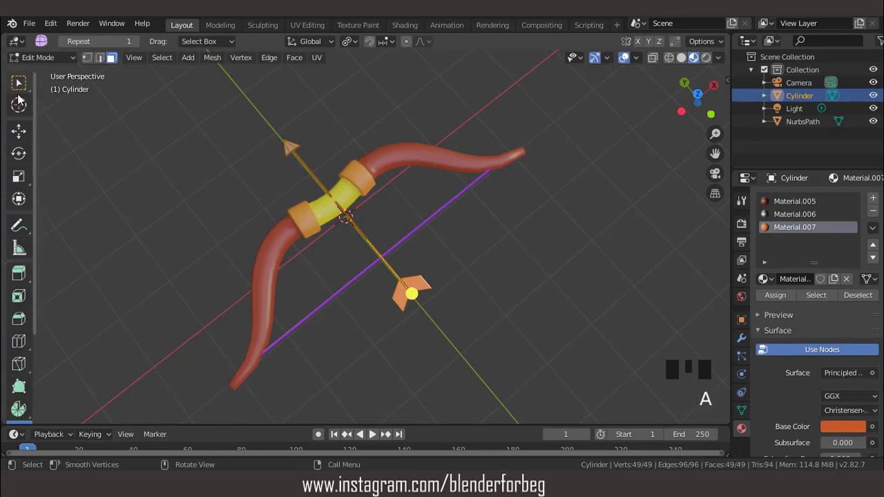
{"action": "scroll", "coordinate": [3, 317], "scroll_direction": "down", "scroll_amount": 2}
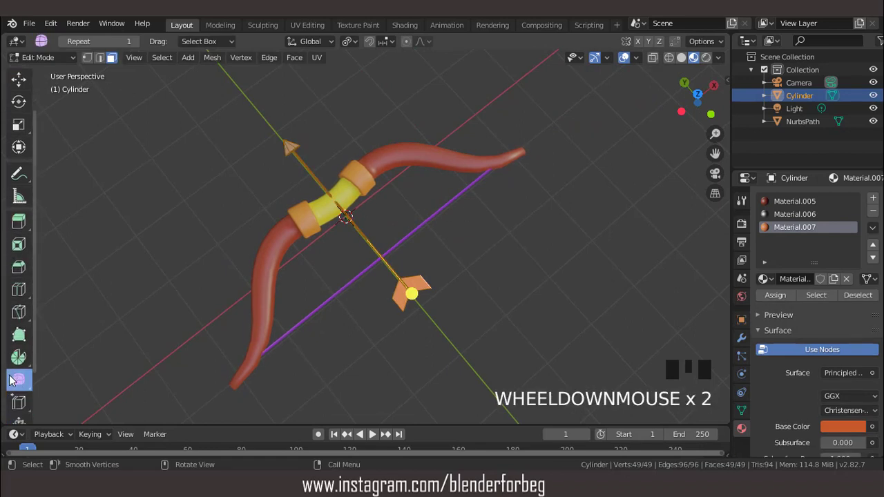
{"action": "left_click_drag", "start_coordinate": [10, 381], "coordinate": [20, 382]}
{"action": "left_click", "coordinate": [58, 385]}
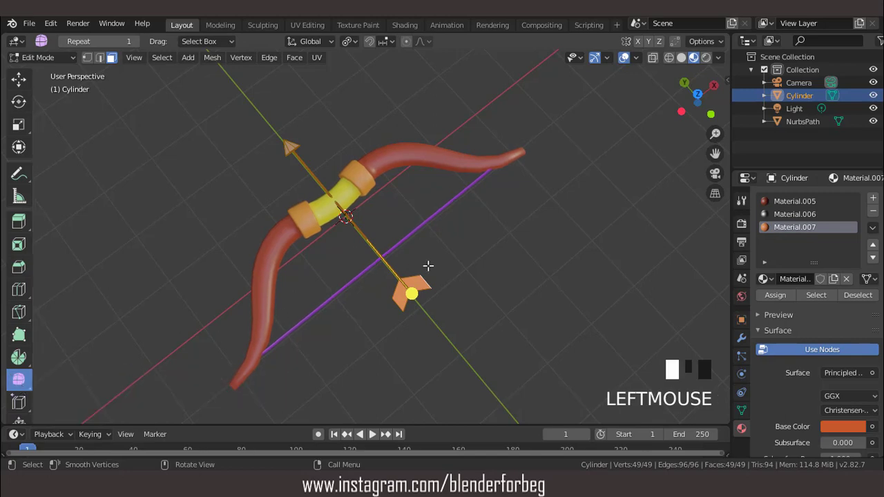
{"action": "scroll", "coordinate": [450, 232], "scroll_direction": "up", "scroll_amount": 2}
{"action": "middle_click_drag", "start_coordinate": [450, 232], "coordinate": [400, 229]}
{"action": "scroll", "coordinate": [400, 229], "scroll_direction": "up", "scroll_amount": 3}
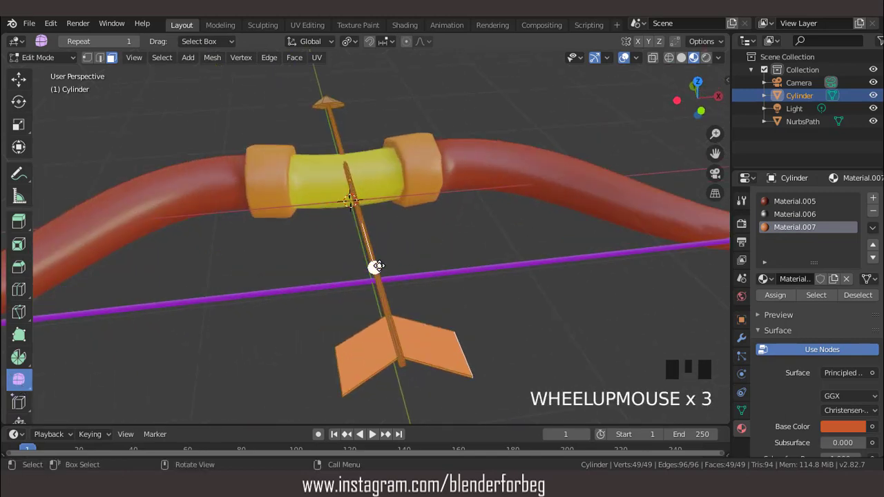
{"action": "left_click_drag", "start_coordinate": [377, 266], "coordinate": [404, 296]}
- Apply the Smooth tool to the arrow's mesh again with a negative smoothing of about -0.082
{"action": "scroll", "coordinate": [450, 299], "scroll_direction": "down", "scroll_amount": 4}
{"action": "middle_click_drag", "start_coordinate": [450, 300], "coordinate": [505, 195]}
{"action": "scroll", "coordinate": [505, 195], "scroll_direction": "up", "scroll_amount": 2}
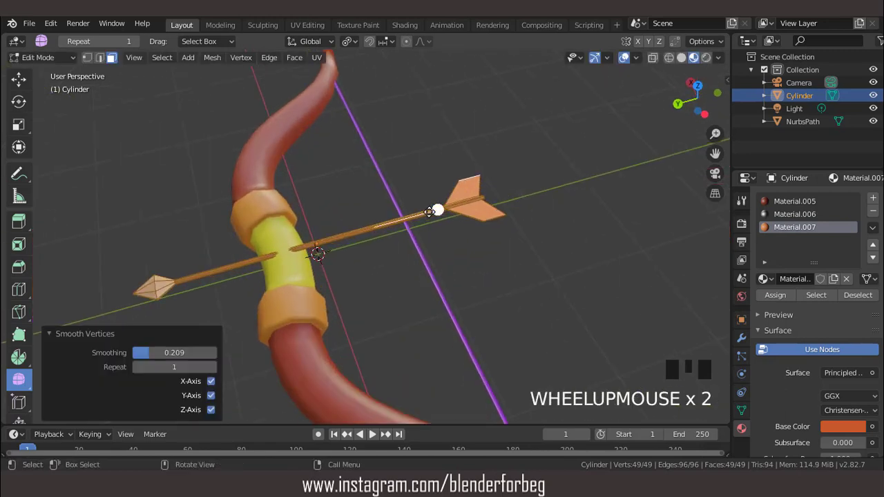
{"action": "left_click_drag", "start_coordinate": [430, 211], "coordinate": [420, 214]}
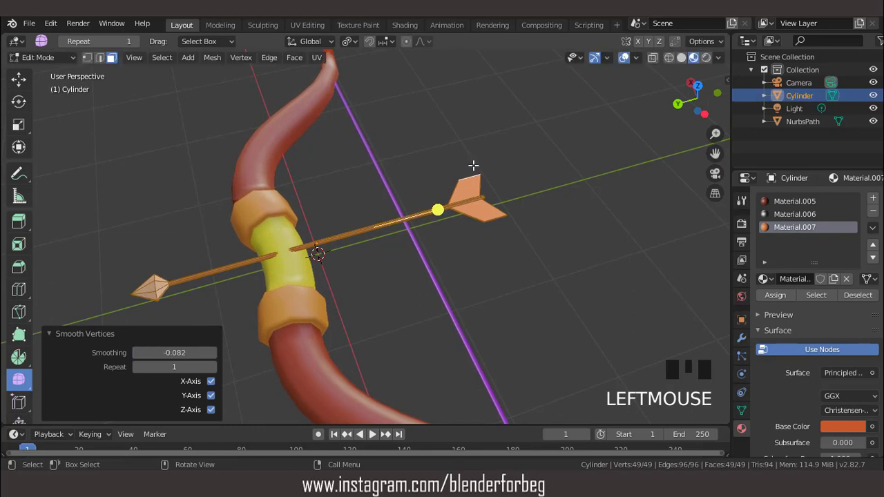
- Return to Object Mode, examine the smoothed arrow with the viewport overlays hidden, and restore the overlays
{"action": "key", "text": "Tab"}
{"action": "left_click", "coordinate": [624, 58]}
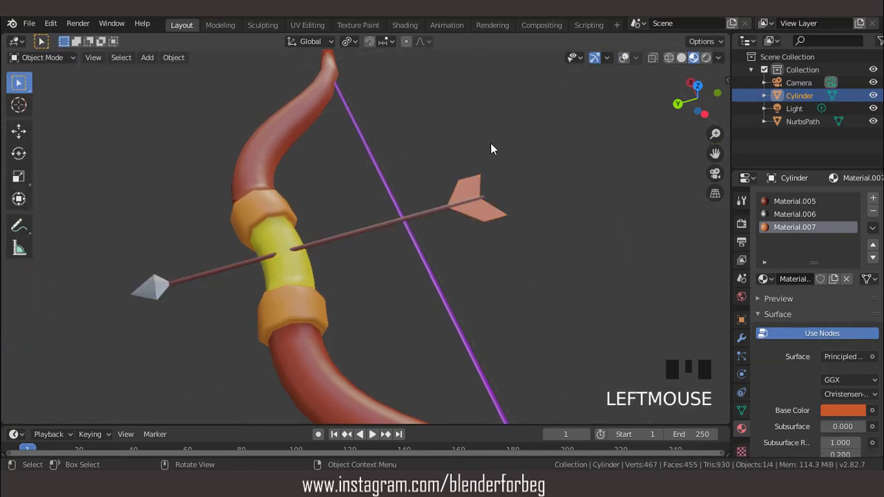
{"action": "middle_click_drag", "start_coordinate": [491, 143], "coordinate": [418, 122]}
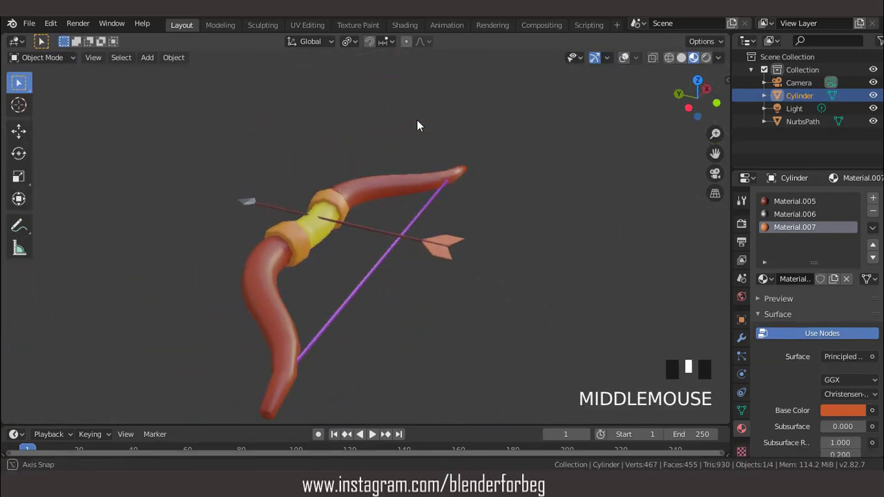
{"action": "scroll", "coordinate": [438, 169], "scroll_direction": "up", "scroll_amount": 3}
{"action": "left_click", "coordinate": [623, 58]}
{"action": "scroll", "coordinate": [508, 133], "scroll_direction": "up", "scroll_amount": 2}
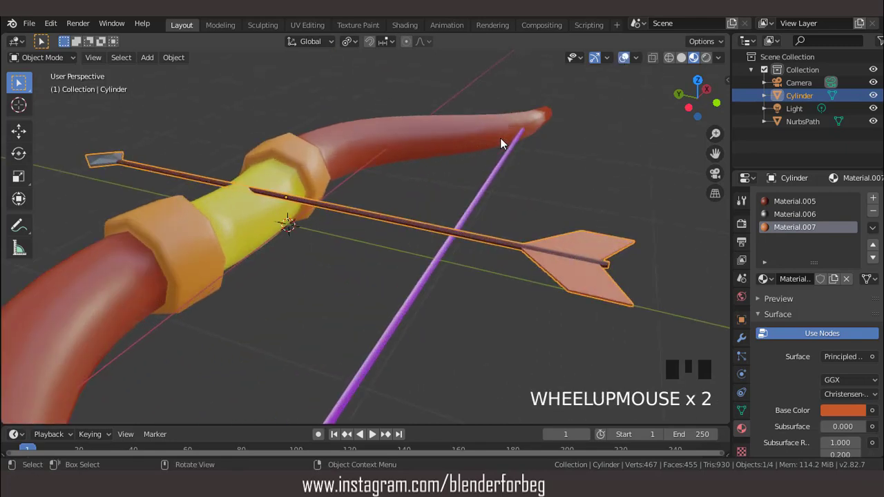
{"action": "scroll", "coordinate": [500, 138], "scroll_direction": "down", "scroll_amount": 2}
- Set the arrow's X rotation to 98.9° and hide the viewport overlays to view the finished bow and arrow
{"action": "left_click", "coordinate": [741, 321]}
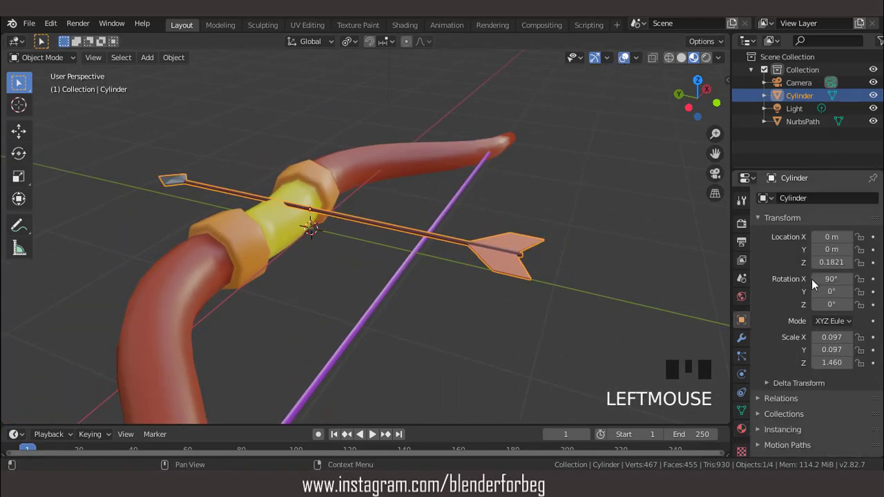
{"action": "left_click_drag", "start_coordinate": [830, 279], "coordinate": [842, 279]}
{"action": "middle_click_drag", "start_coordinate": [636, 209], "coordinate": [487, 221]}
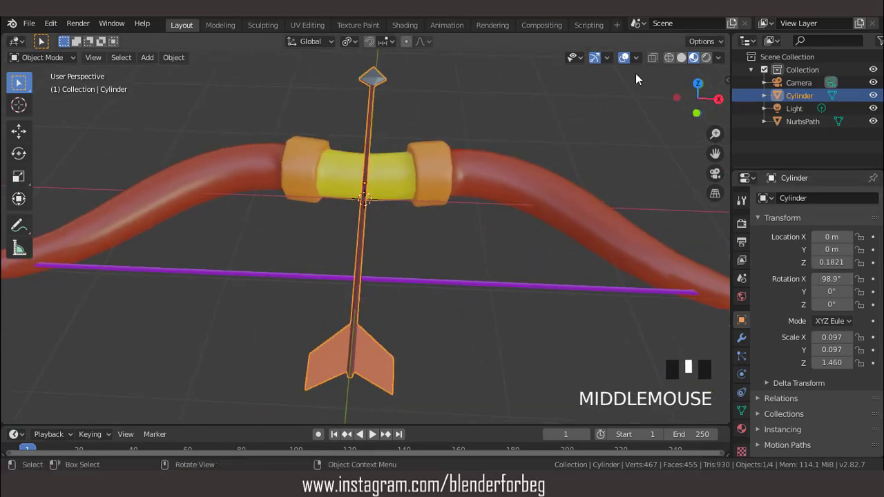
{"action": "left_click", "coordinate": [624, 58]}
{"action": "scroll", "coordinate": [429, 135], "scroll_direction": "down", "scroll_amount": 2}
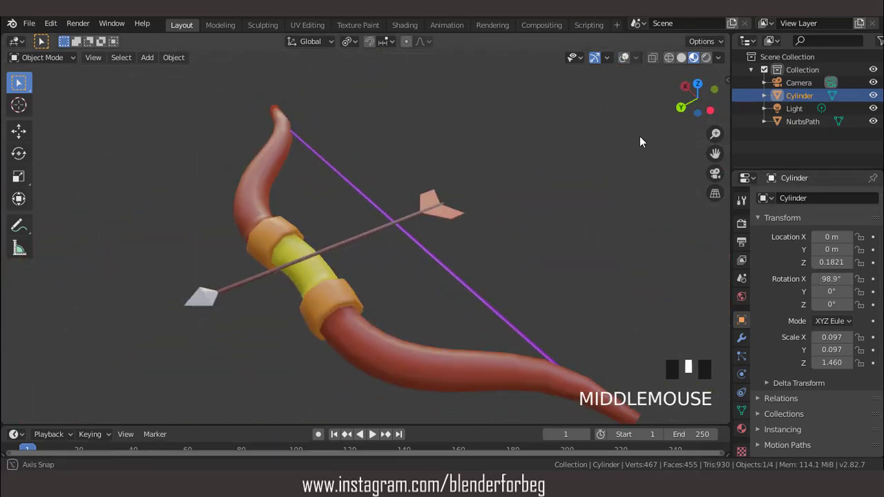